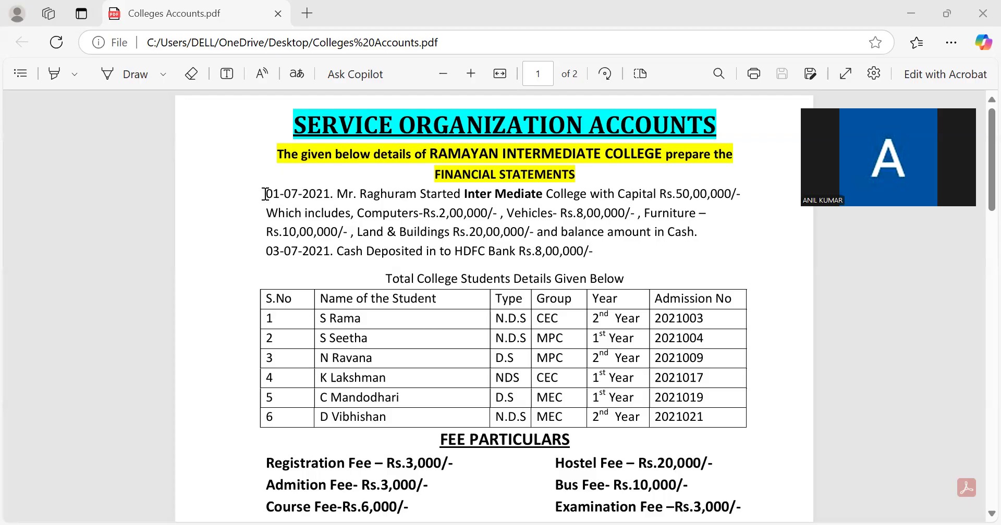
# - Review the college's opening capital transactions and the fee particulars, including the examination and hostel fees, in the accounts PDF
pyautogui.moveTo(266, 194); pyautogui.dragTo(600, 261)
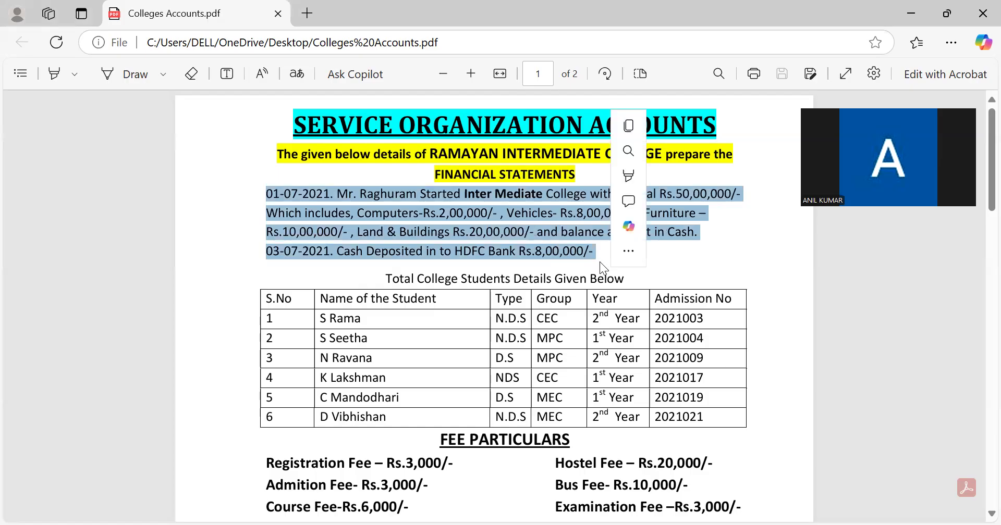
pyautogui.click(681, 264)
pyautogui.scroll(-1, 680, 262)
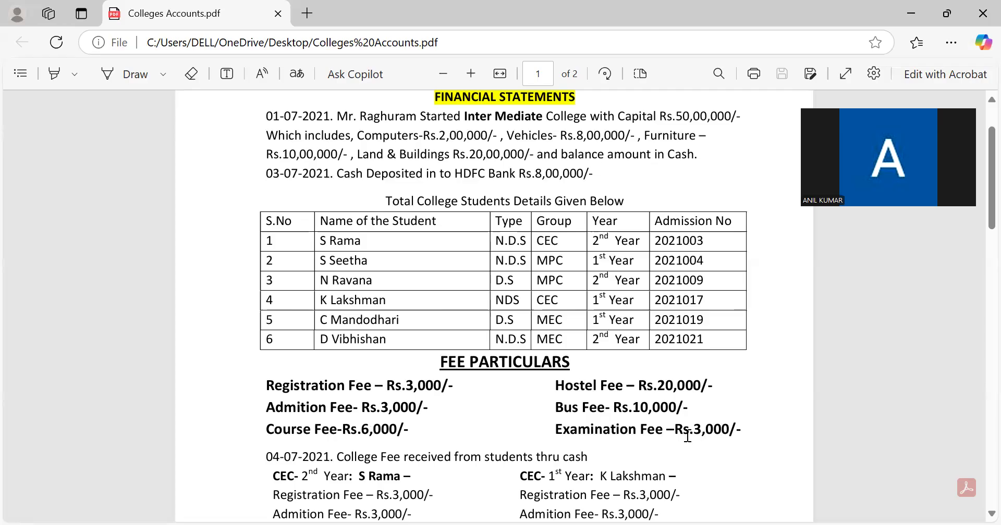
pyautogui.moveTo(553, 431); pyautogui.dragTo(747, 434)
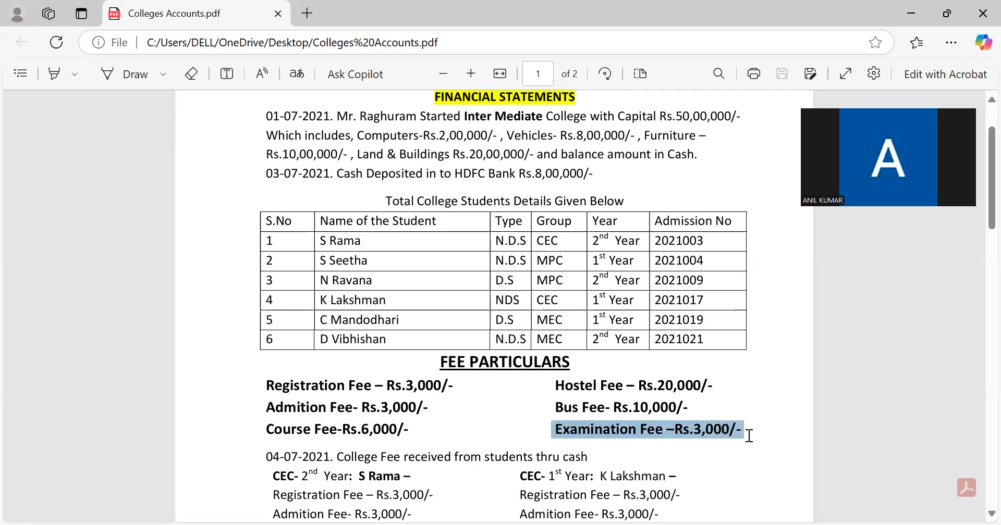
pyautogui.click(714, 437)
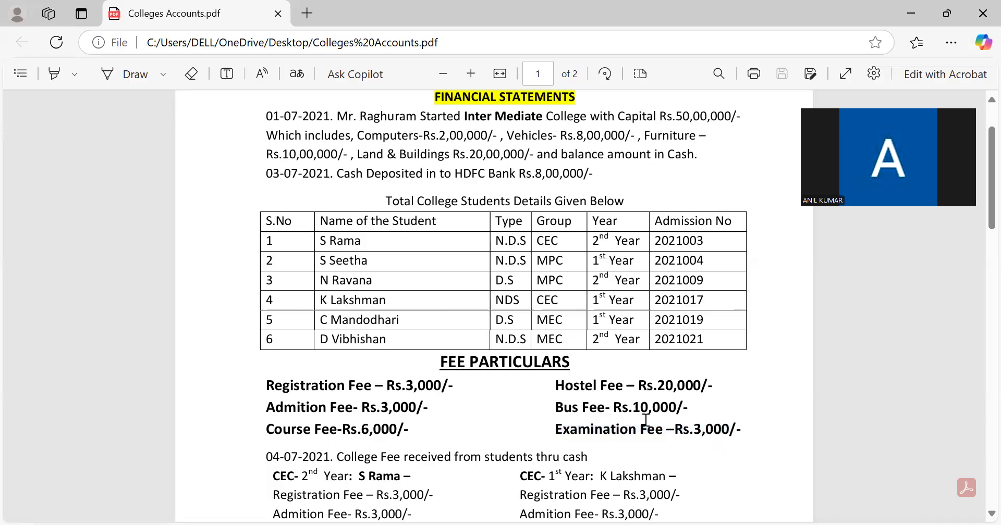
pyautogui.moveTo(689, 407); pyautogui.dragTo(740, 387)
pyautogui.click(539, 399)
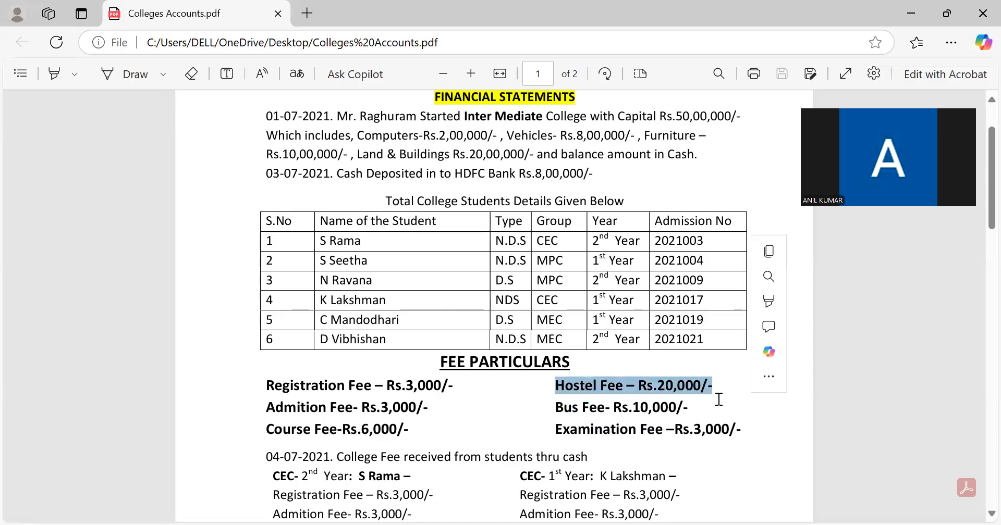
pyautogui.click(718, 400)
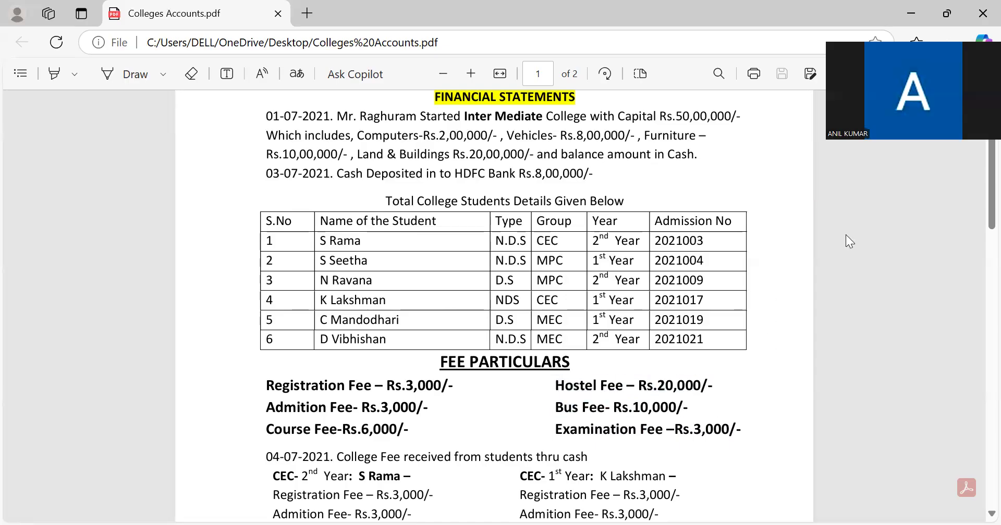
# - Switch to TallyPrime and highlight Profit & Loss A/c among the Gateway of Tally reports
pyautogui.hotkey('alt', 'Tab')
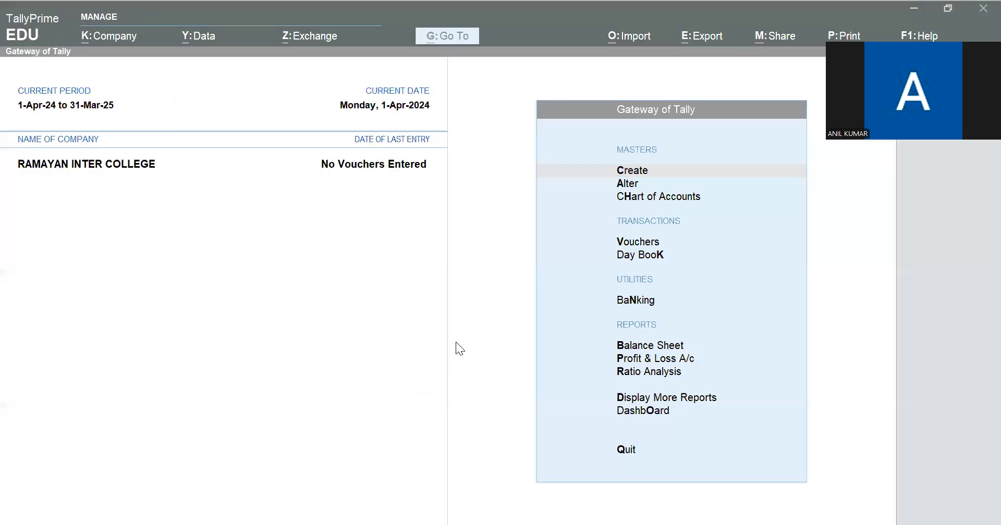
pyautogui.click(456, 342)
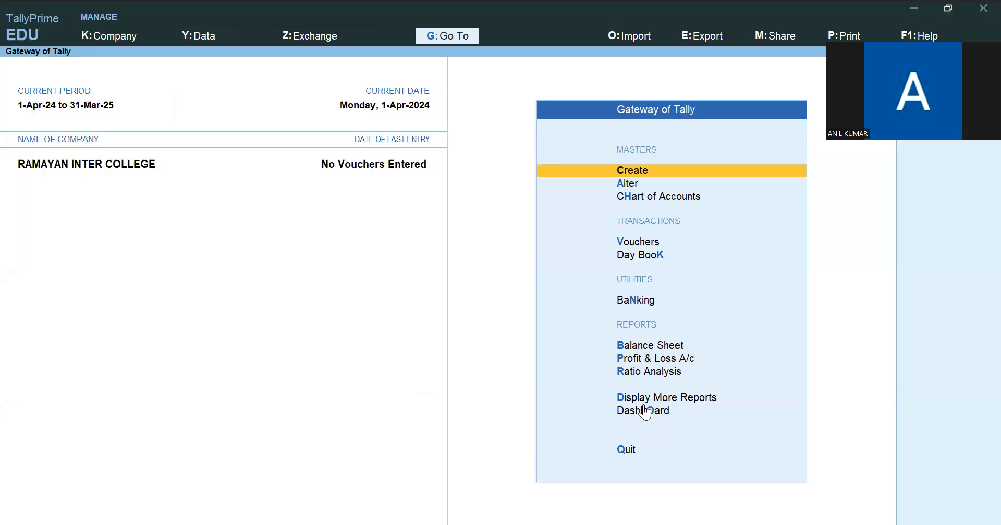
pyautogui.press('Down')
pyautogui.press('Down')
pyautogui.press('Down')
pyautogui.press('Down')
pyautogui.press('Down')
pyautogui.press('Down')
pyautogui.press('Down')
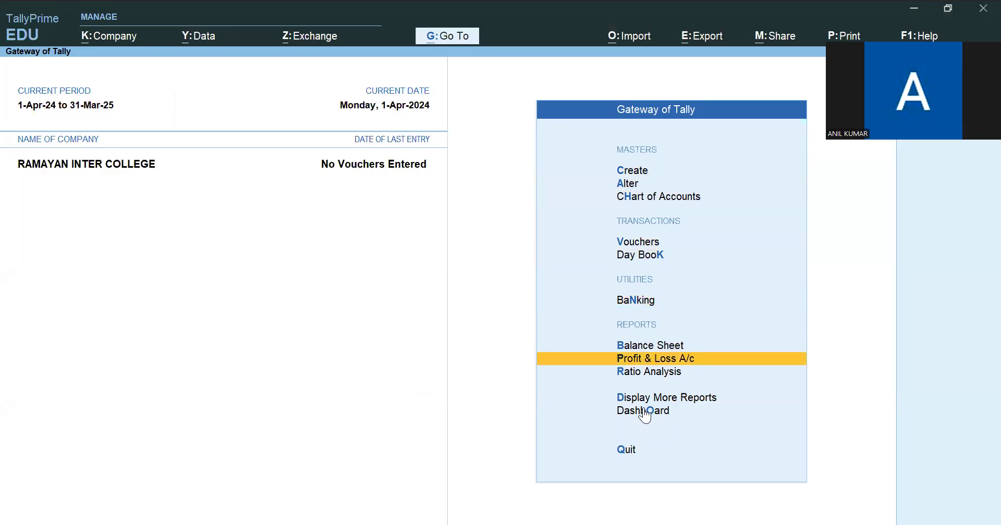
# - Alter the Profit & Loss A/c ledger so that Use as Income & Expense A/c is Yes, and return to the Gateway
pyautogui.click(452, 42)
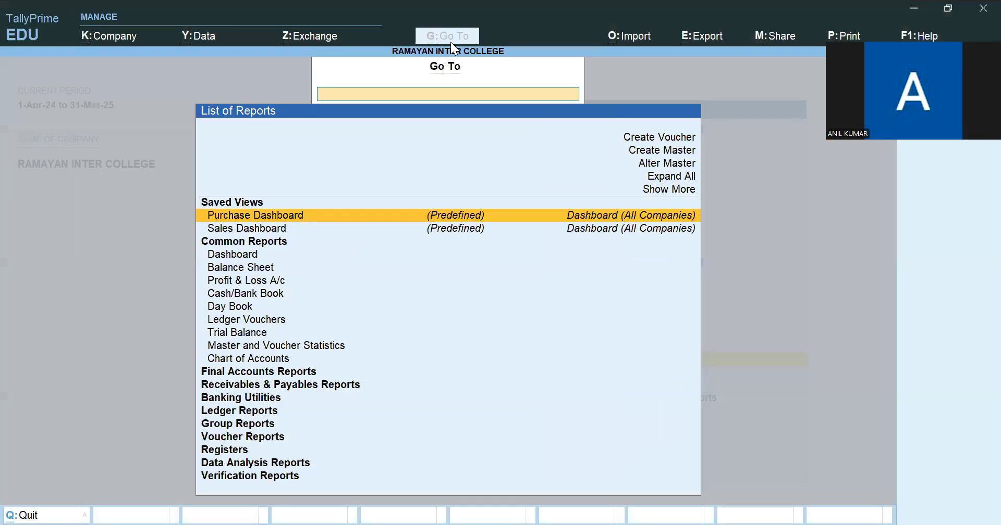
pyautogui.click(656, 166)
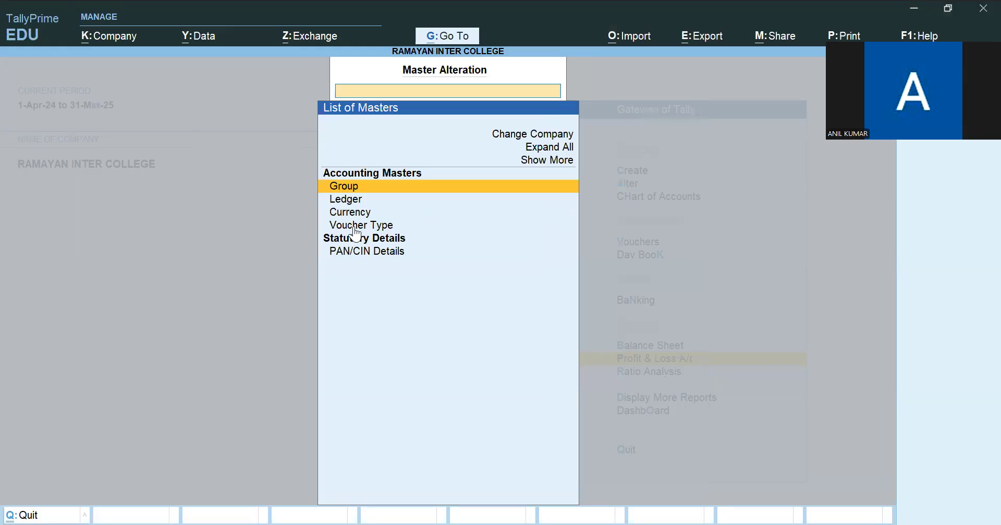
pyautogui.click(352, 201)
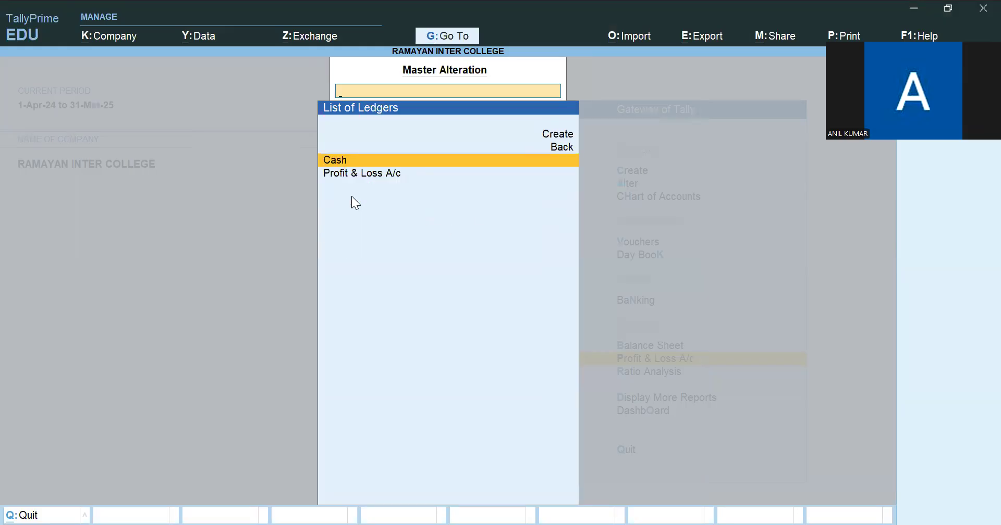
pyautogui.click(366, 180)
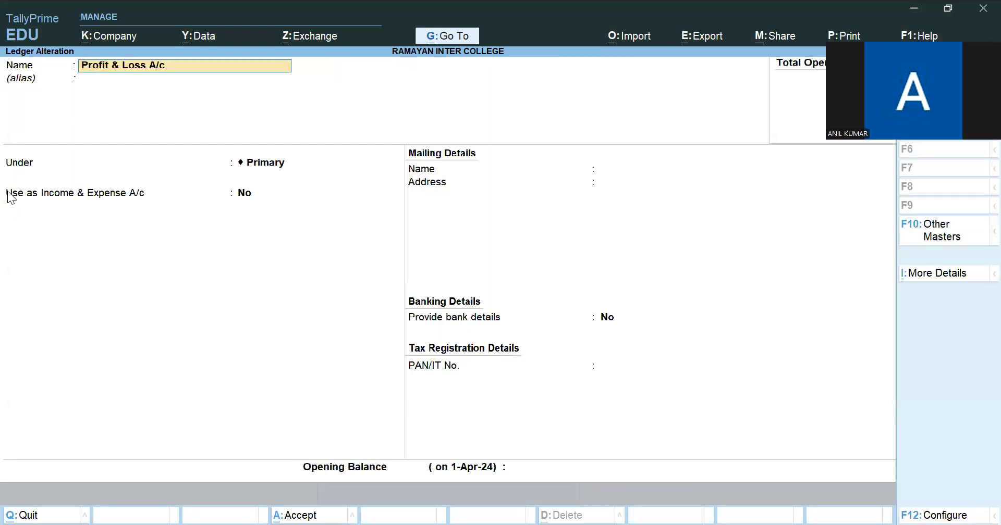
pyautogui.click(247, 203)
pyautogui.press('y')
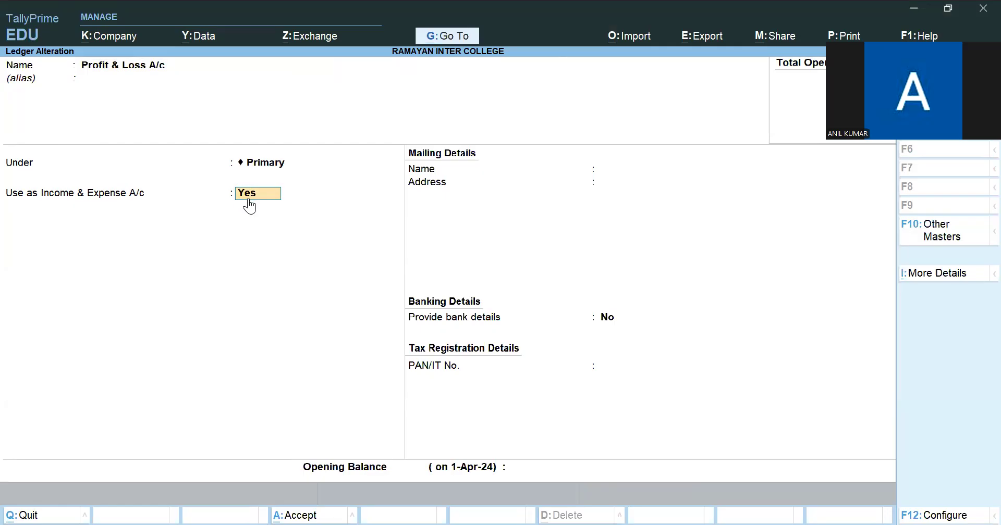
pyautogui.press('ctrl')
pyautogui.hotkey('ctrl', 'a')
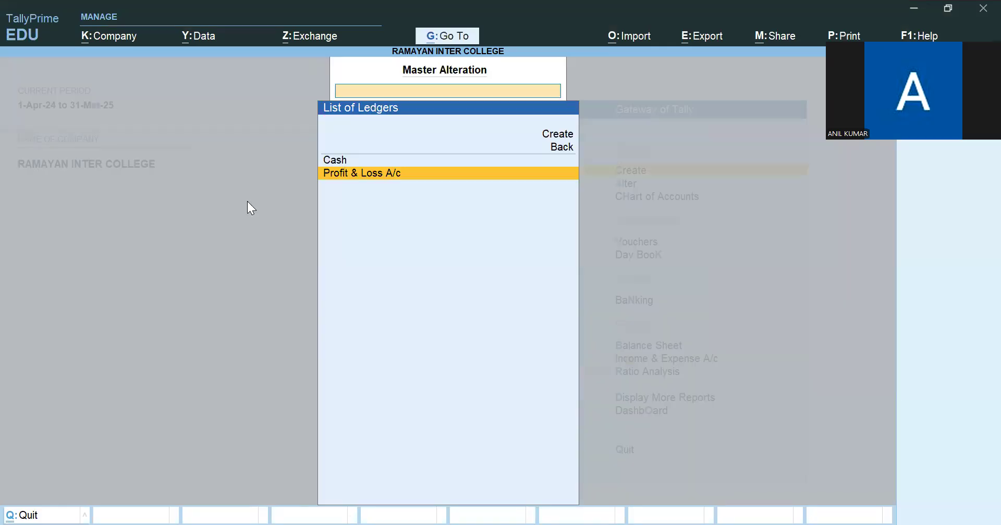
pyautogui.press('Escape')
pyautogui.press('Escape')
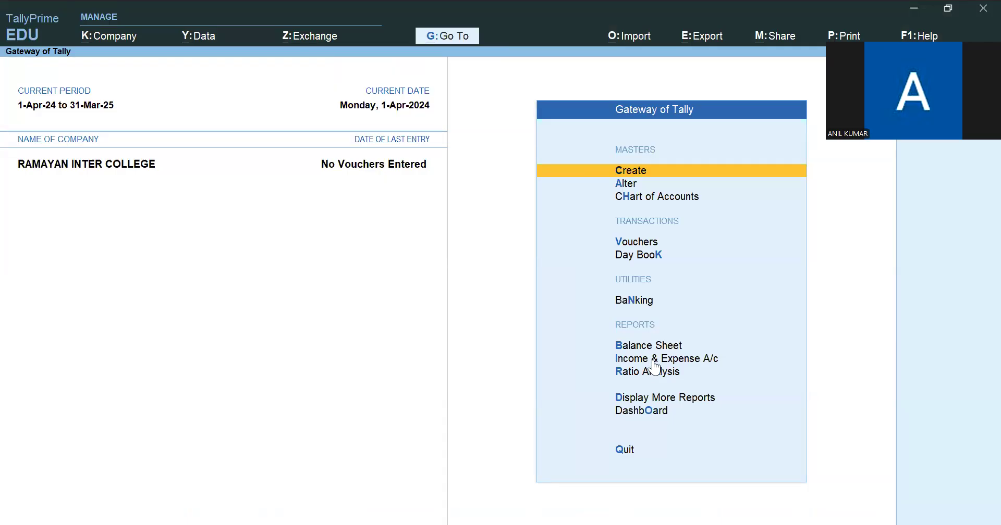
# - Highlight the Income & Expense A/c report in the Gateway of Tally
pyautogui.press('Down')
pyautogui.press('Down')
pyautogui.press('Down')
pyautogui.press('Down')
pyautogui.press('Down')
pyautogui.press('Down')
pyautogui.press('Down')
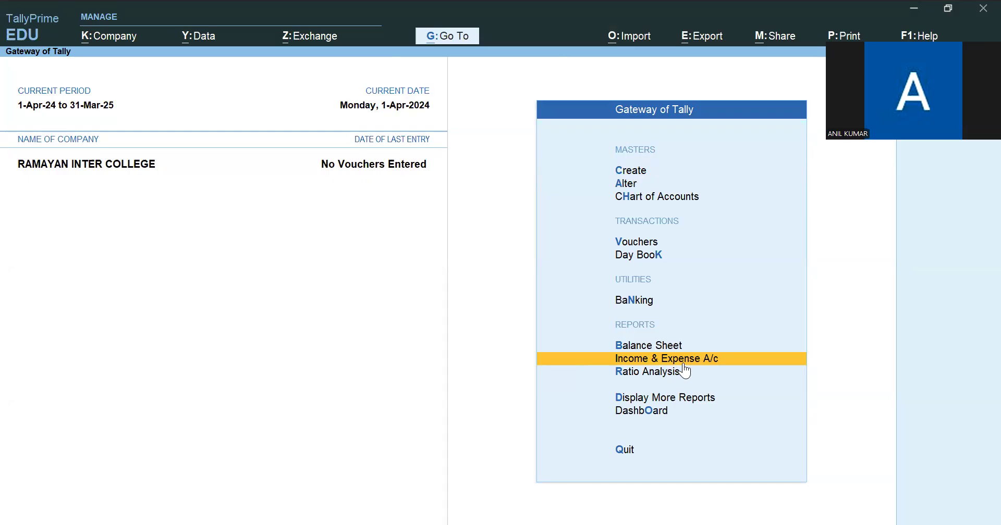
# - Check the company's alteration details, including the financial year and books beginning dates, and accept them
pyautogui.click(125, 43)
pyautogui.click(118, 80)
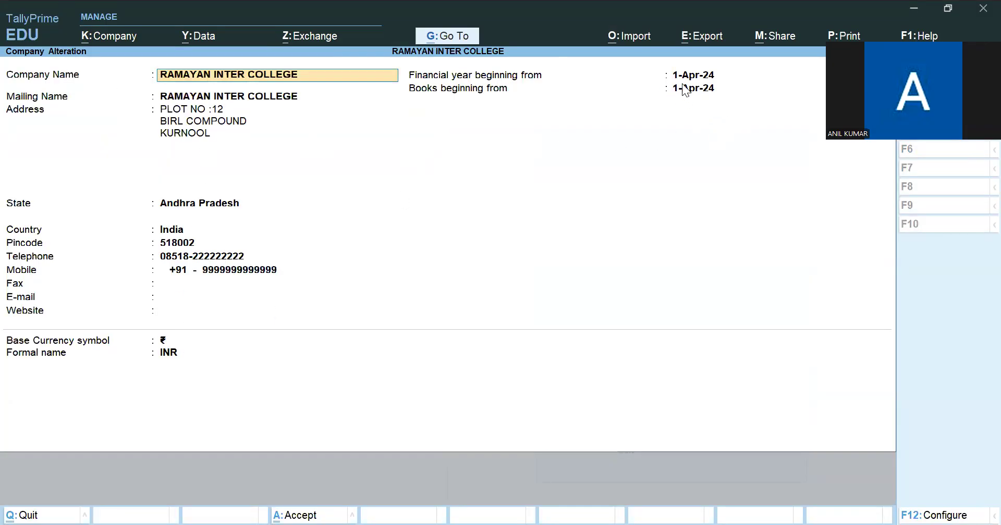
pyautogui.press('ctrl')
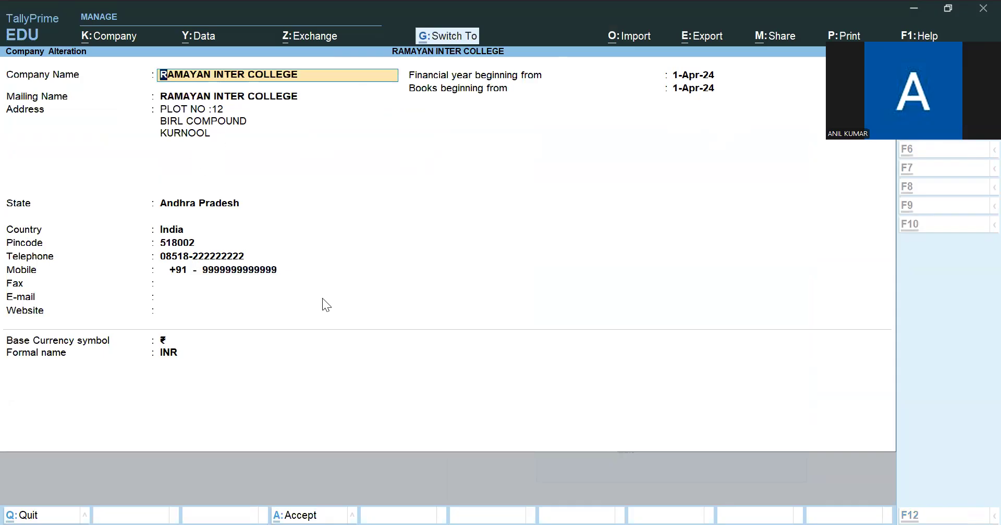
pyautogui.hotkey('ctrl', 'a')
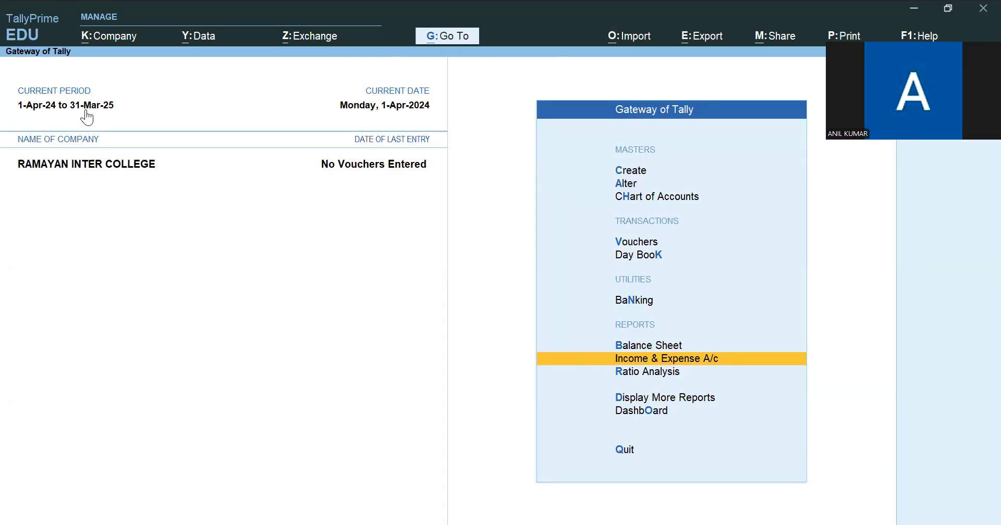
# - Set Enable Cost Centres to Yes in the company features and save the configuration
pyautogui.click(108, 37)
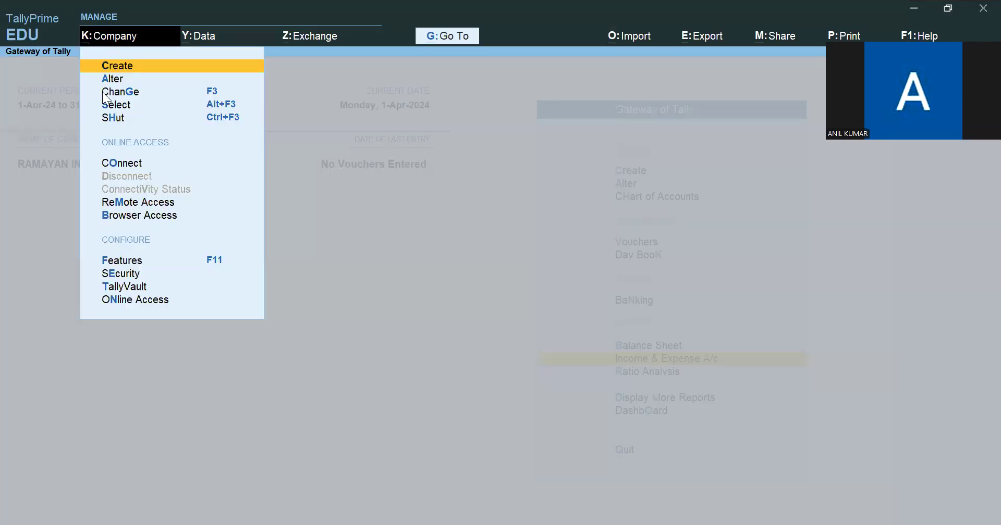
pyautogui.click(125, 260)
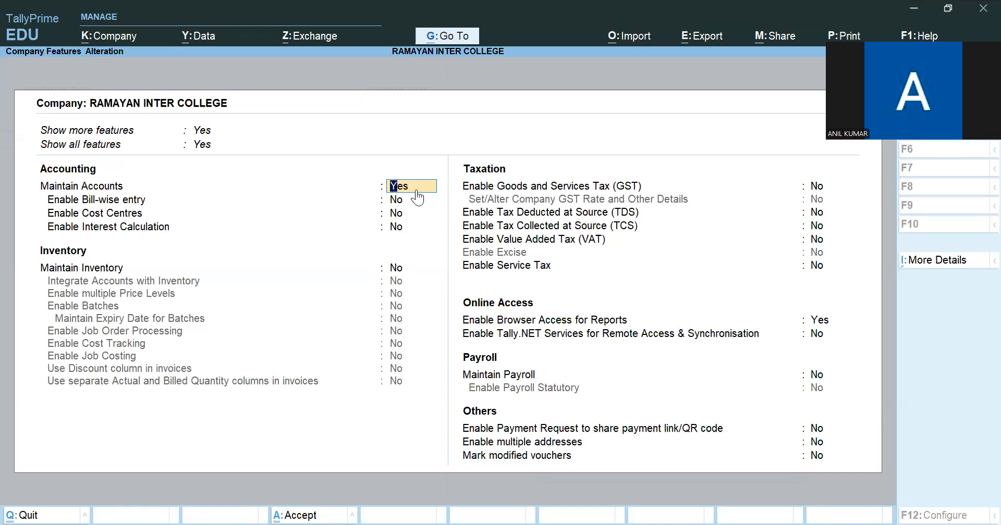
pyautogui.click(395, 218)
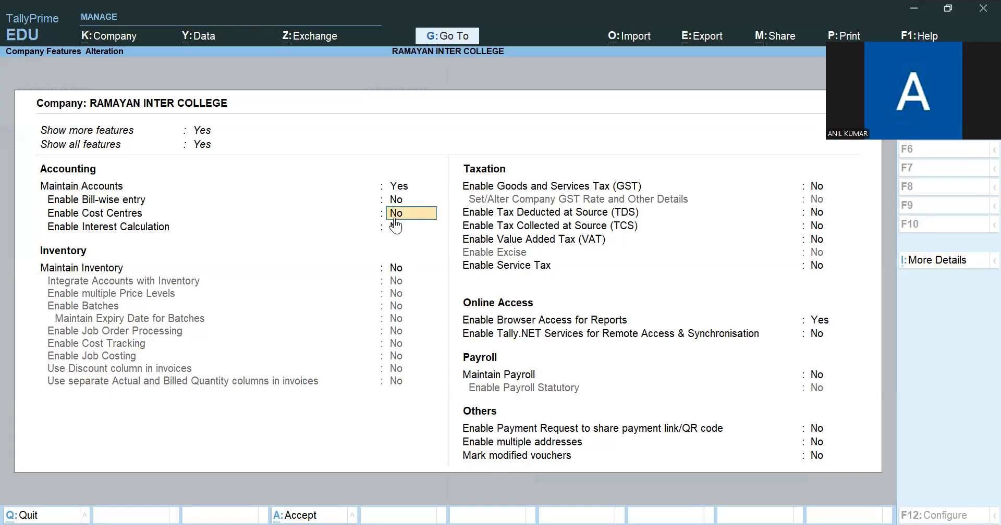
pyautogui.write('y')
pyautogui.press('Return')
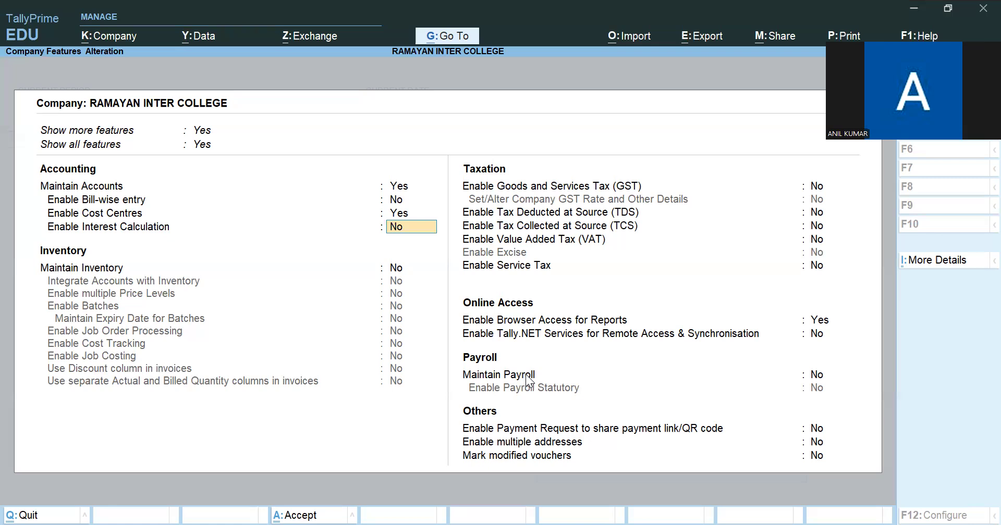
pyautogui.hotkey('ctrl', 'a')
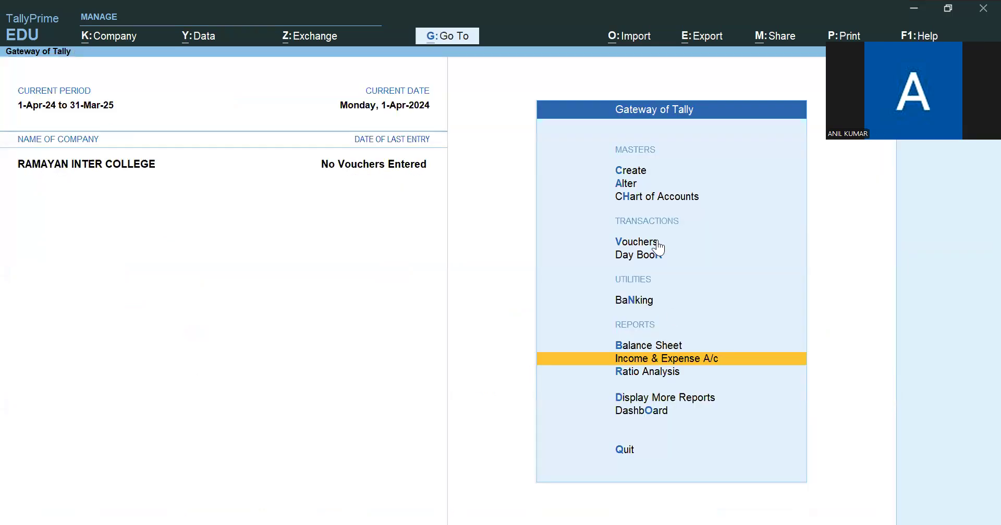
# - Open voucher entry, check the source PDF, and change the new voucher's type to Journal
pyautogui.press('Up')
pyautogui.press('Up')
pyautogui.press('Up')
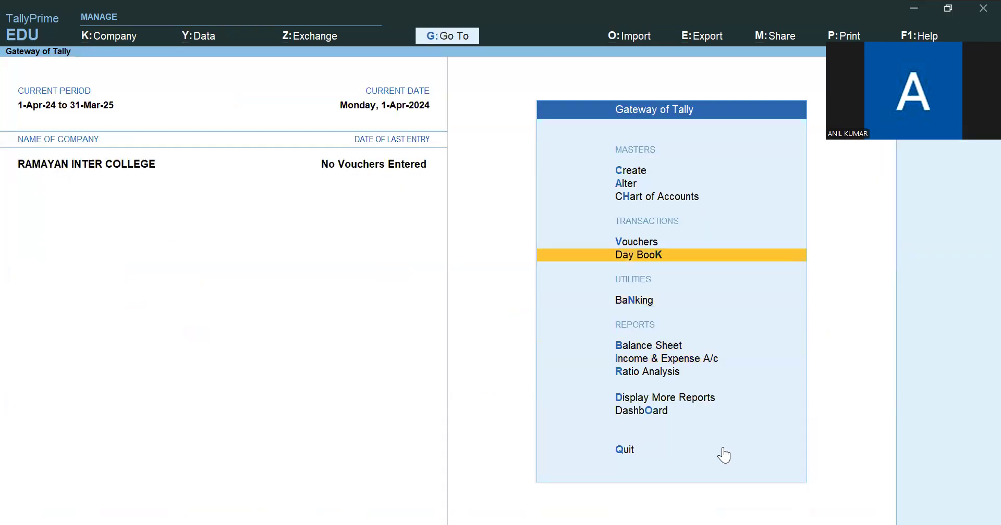
pyautogui.press('Up')
pyautogui.press('Return')
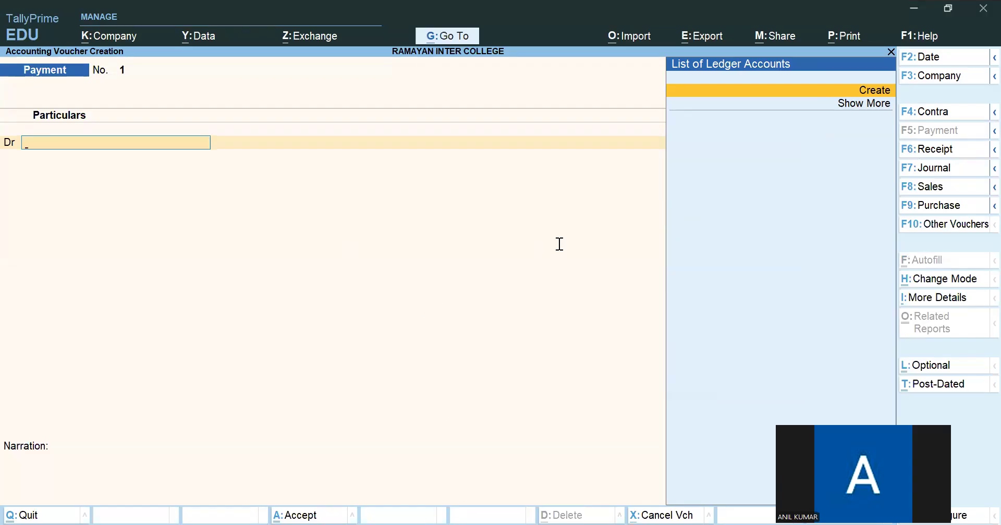
pyautogui.hotkey('alt', 'Tab')
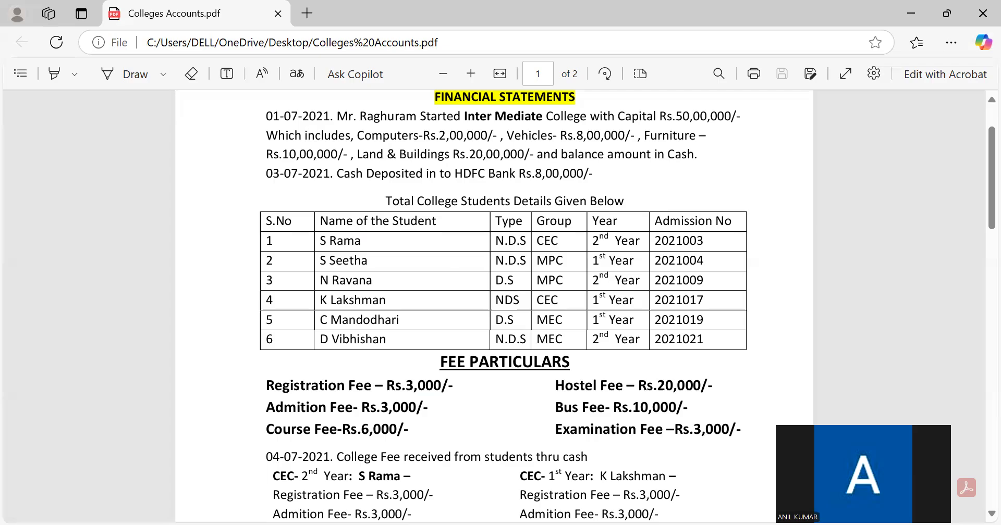
pyautogui.hotkey('alt', 'Tab')
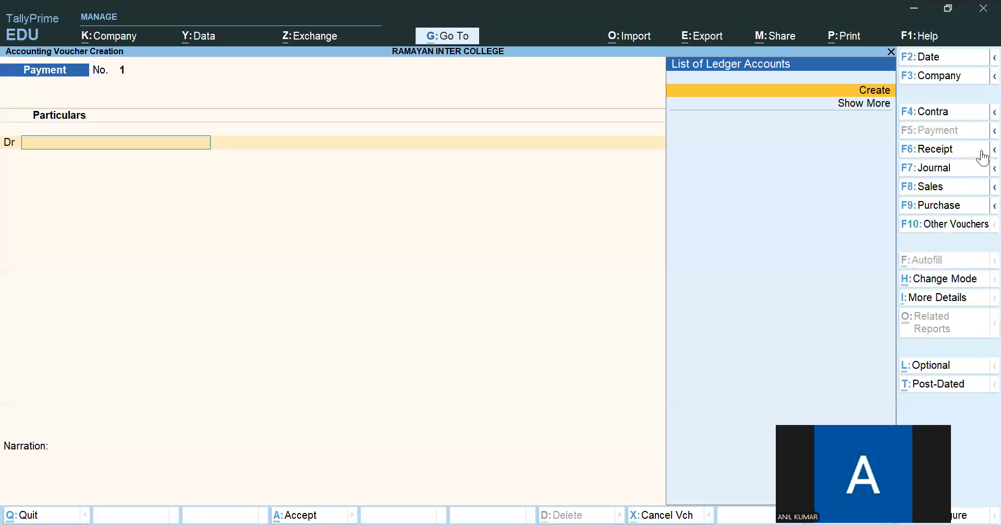
pyautogui.click(913, 168)
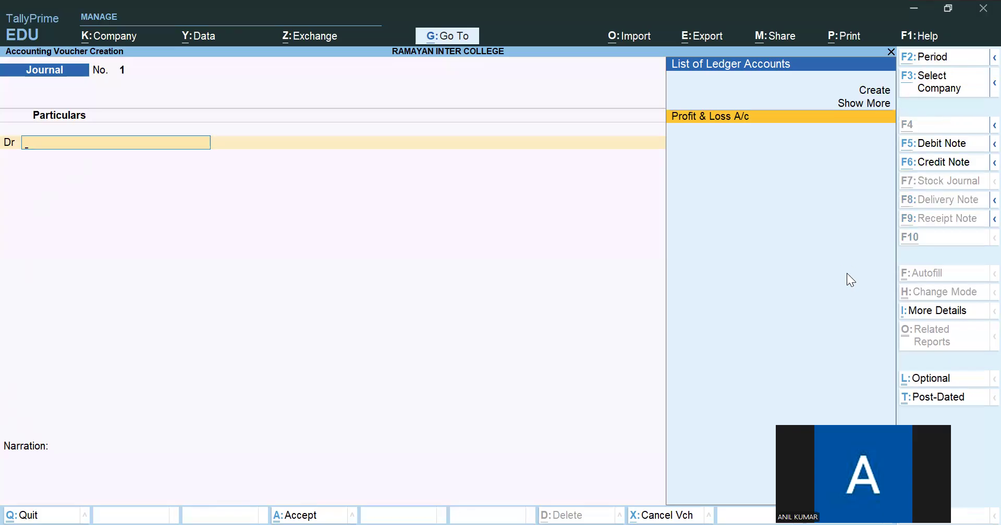
# - Start a new ledger from the journal's debit line, named with the first student's name and admission number from the PDF
pyautogui.hotkey('alt', 'c')
pyautogui.write('S Rama-')
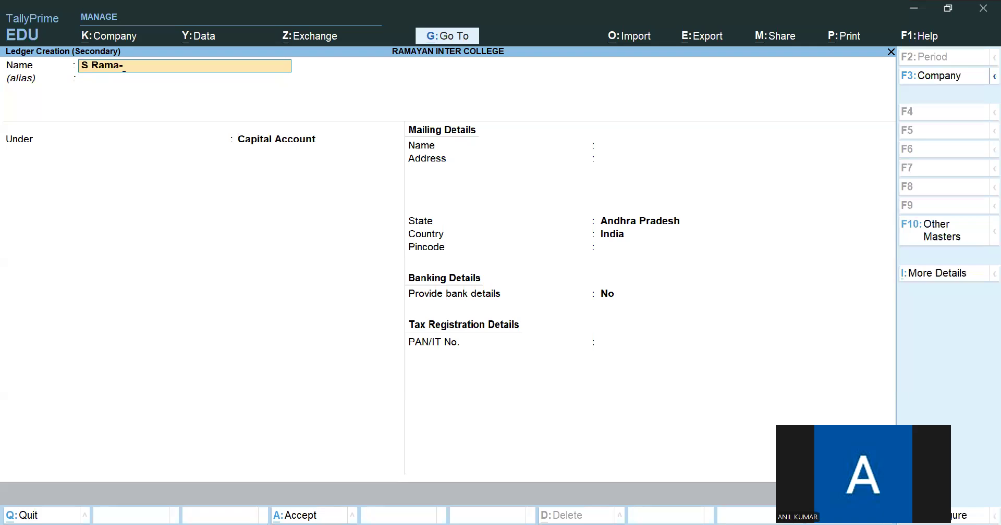
pyautogui.hotkey('alt', 'Tab')
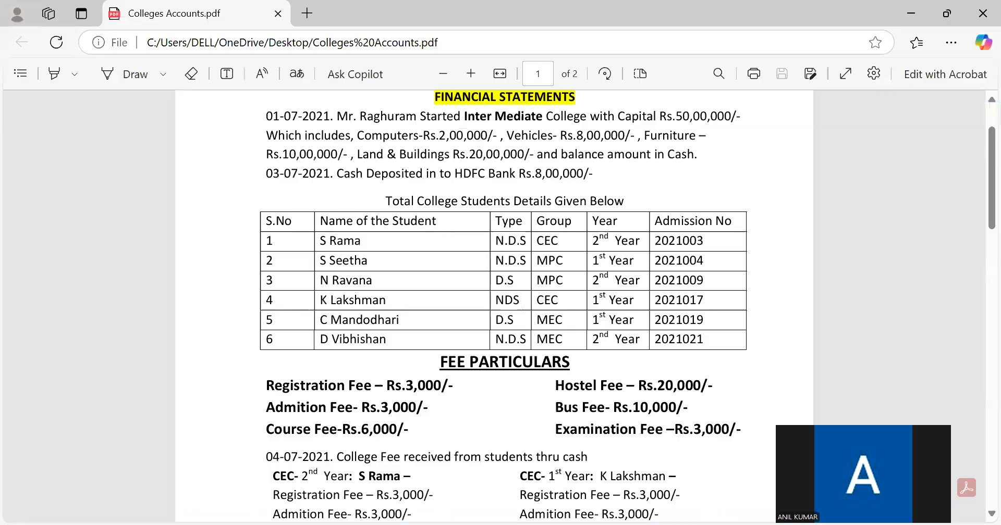
pyautogui.hotkey('alt', 'Tab')
pyautogui.write('2021003')
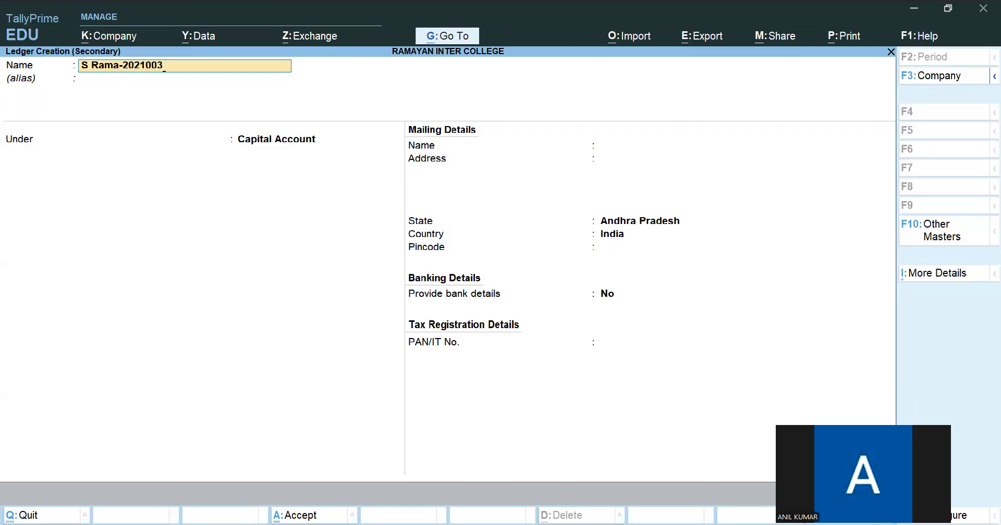
# - Start a new group named CEC 2ND YEAR for the student's ledger, checking the PDF for the student's group and year
pyautogui.hotkey('alt', 'Tab')
pyautogui.hotkey('alt', 'Tab')
pyautogui.press('Return')
pyautogui.press('Return')
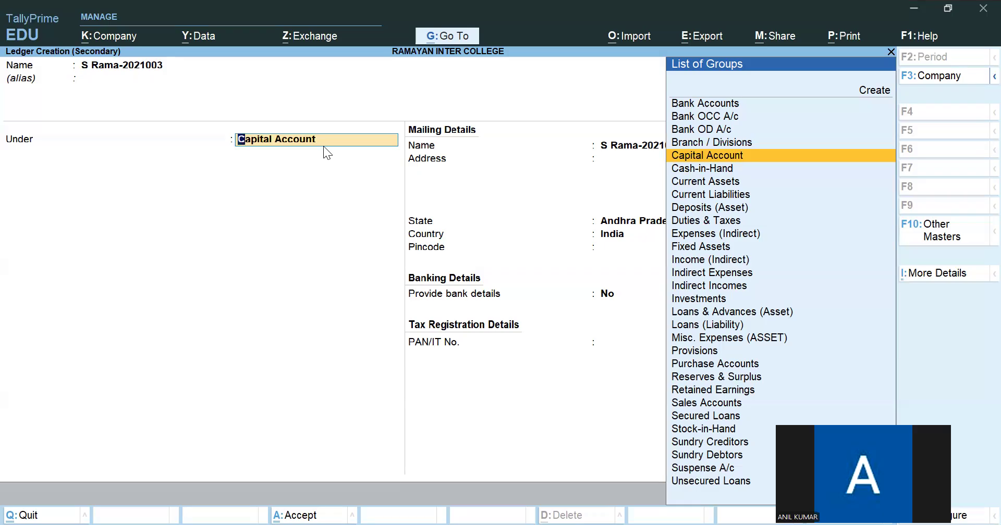
pyautogui.hotkey('alt', 'c')
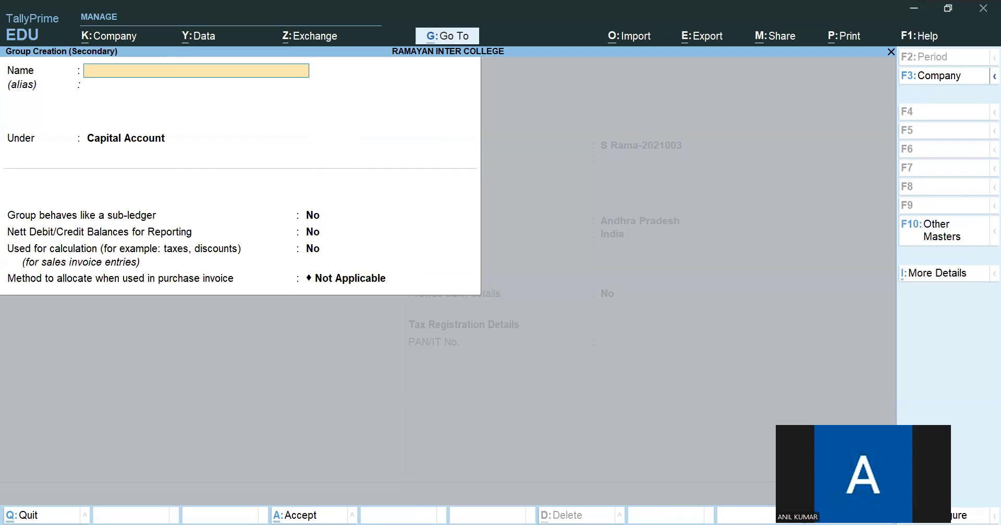
pyautogui.hotkey('alt', 'Tab')
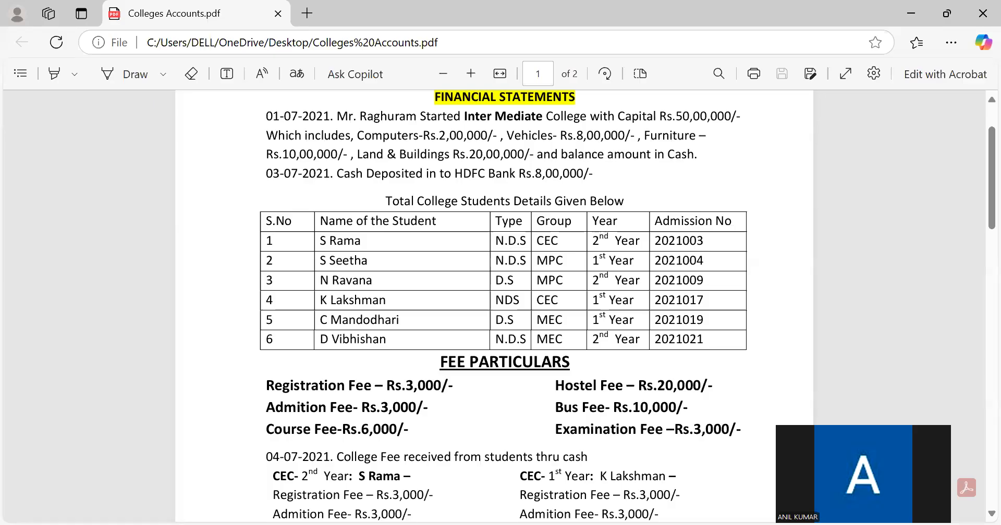
pyautogui.hotkey('alt', 'Tab')
pyautogui.write('Cec')
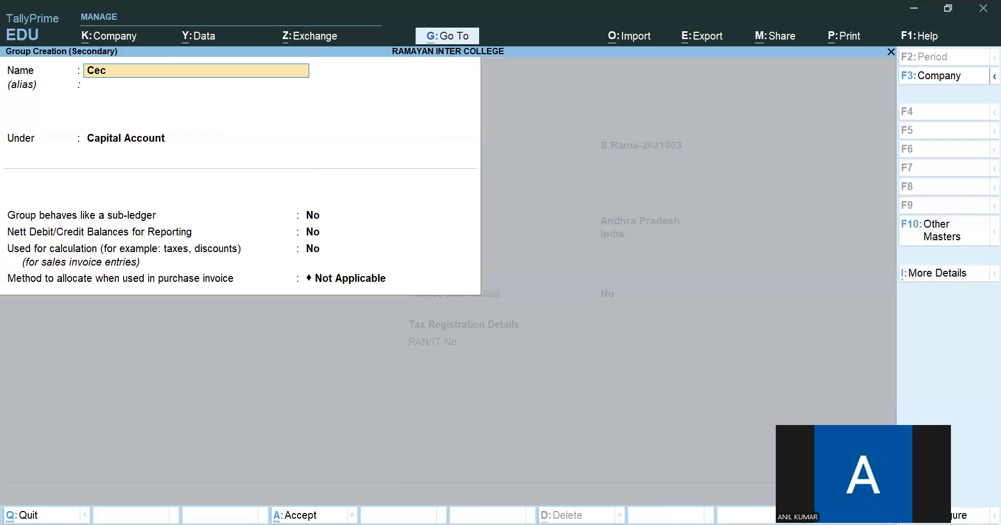
pyautogui.press('BackSpace')
pyautogui.press('BackSpace')
pyautogui.press('BackSpace')
pyautogui.write('CEC 2ND YEAR')
pyautogui.press('Return')
pyautogui.press('Return')
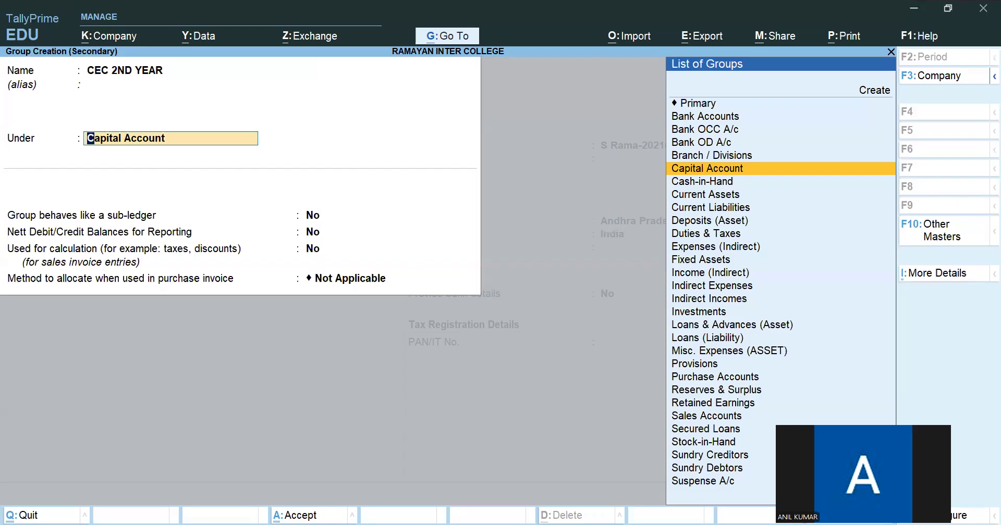
# - Create CEC under Sundry Debtors as the parent group of CEC 2ND YEAR and save both groups
pyautogui.press('alt')
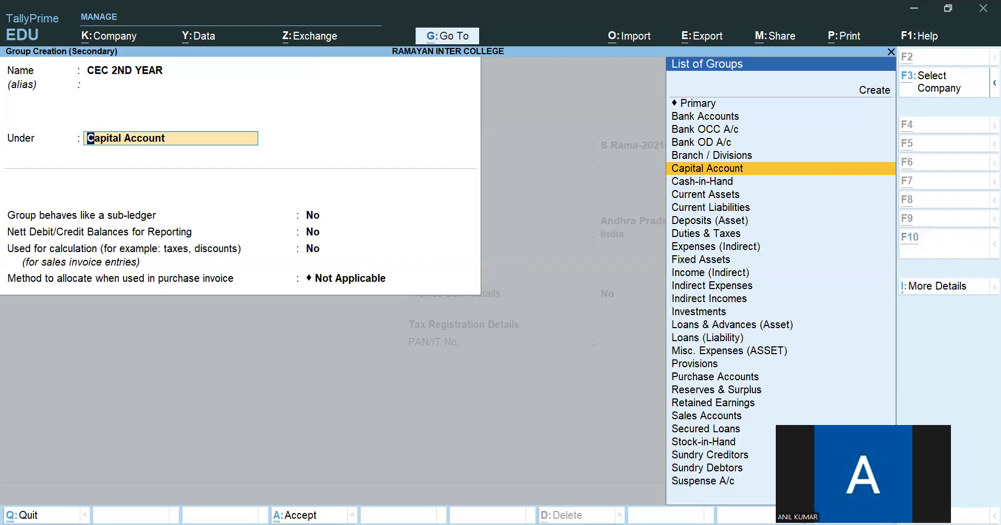
pyautogui.hotkey('ctrl', 'a')
pyautogui.write('CEC')
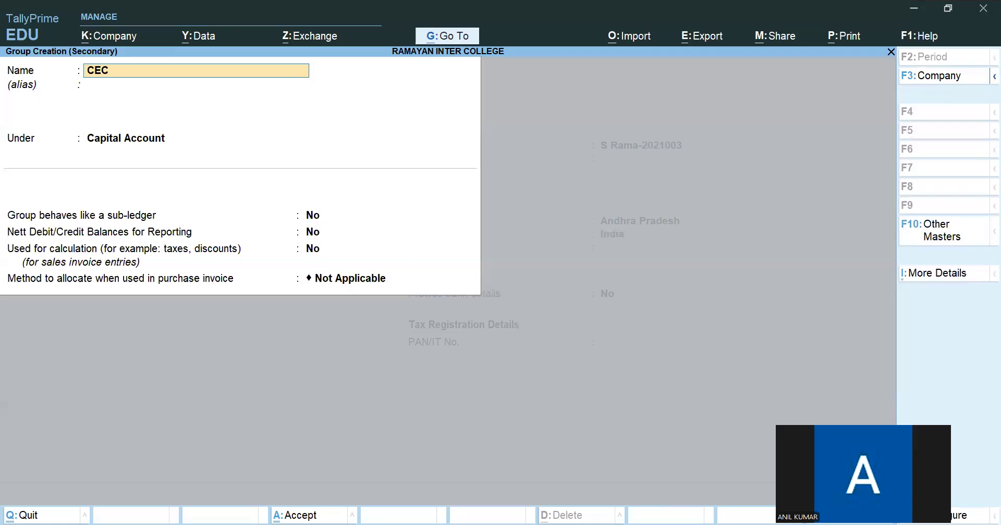
pyautogui.press('Return')
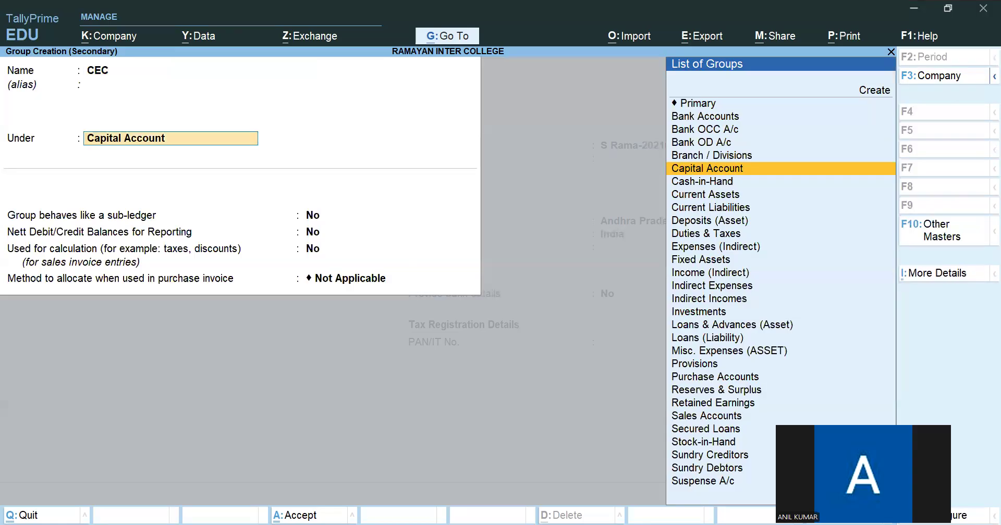
pyautogui.write('SUN')
pyautogui.press('Down')
pyautogui.press('Down')
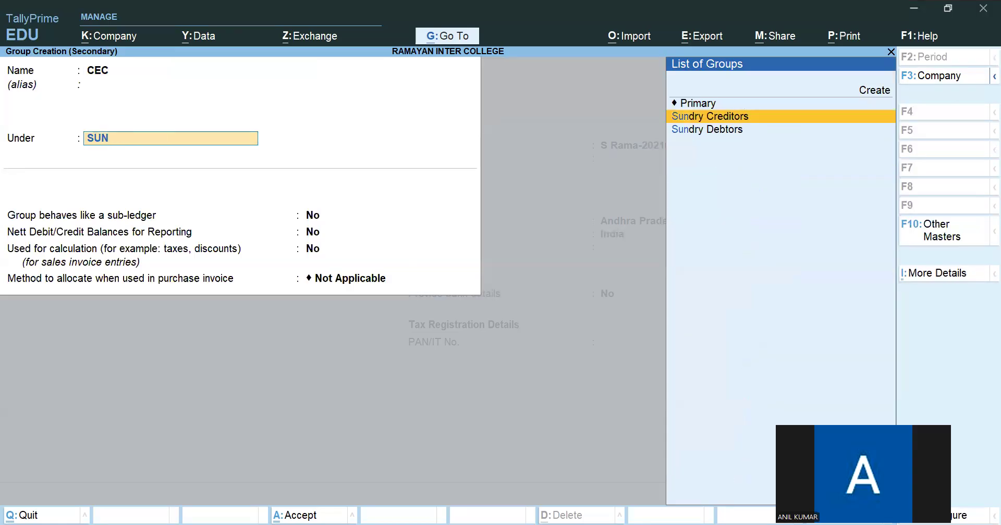
pyautogui.press('Return')
pyautogui.press('ctrl')
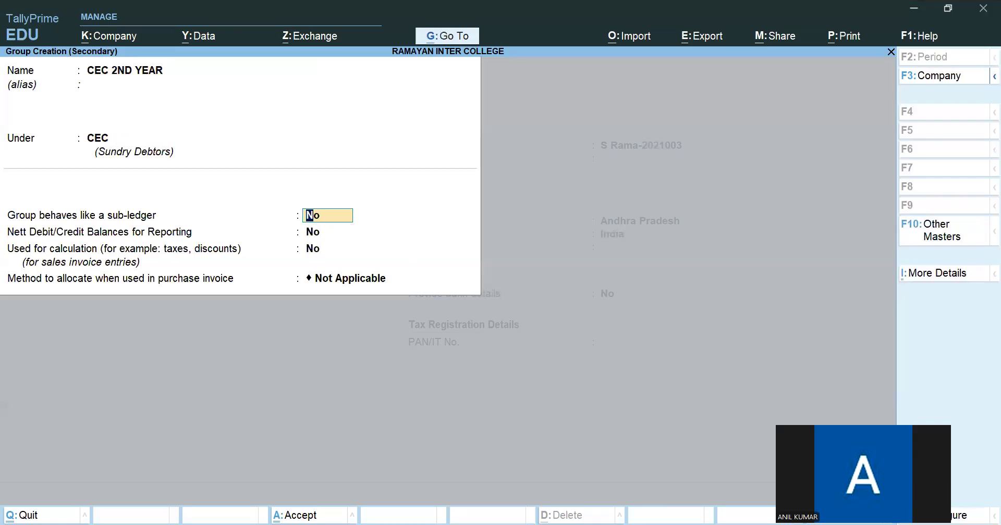
pyautogui.press('ctrl')
pyautogui.hotkey('ctrl', 'a')
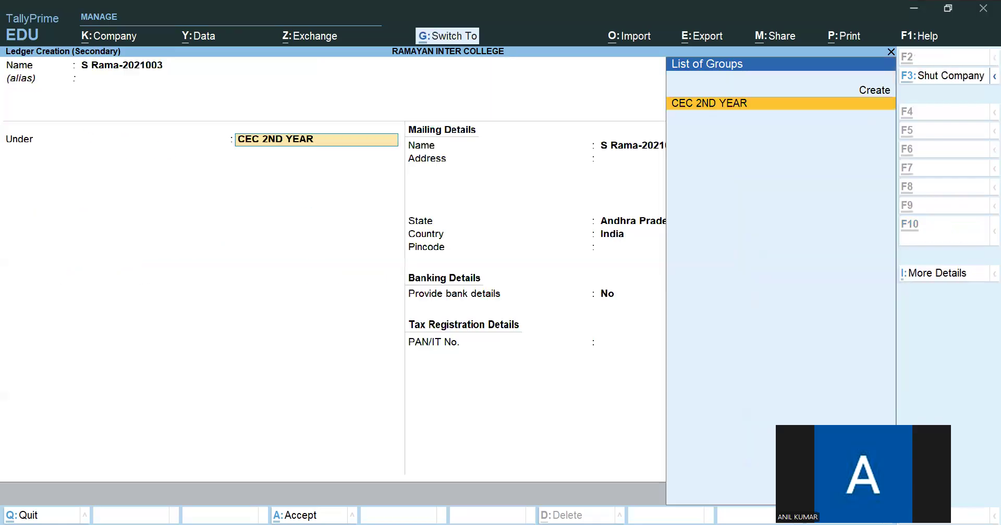
# - Save the student's ledger under CEC 2ND YEAR and enter 35000 as its debit amount in the journal
pyautogui.press('Return')
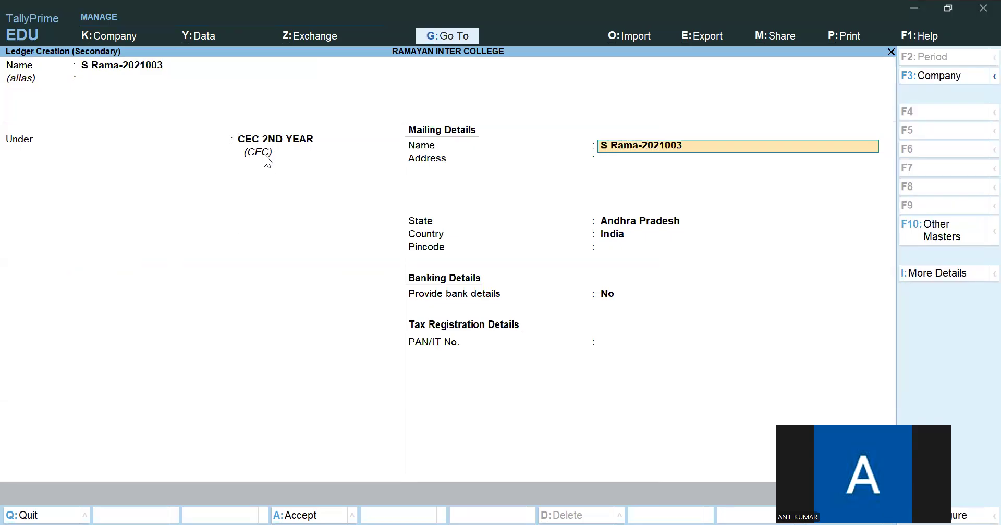
pyautogui.hotkey('ctrl', 'a')
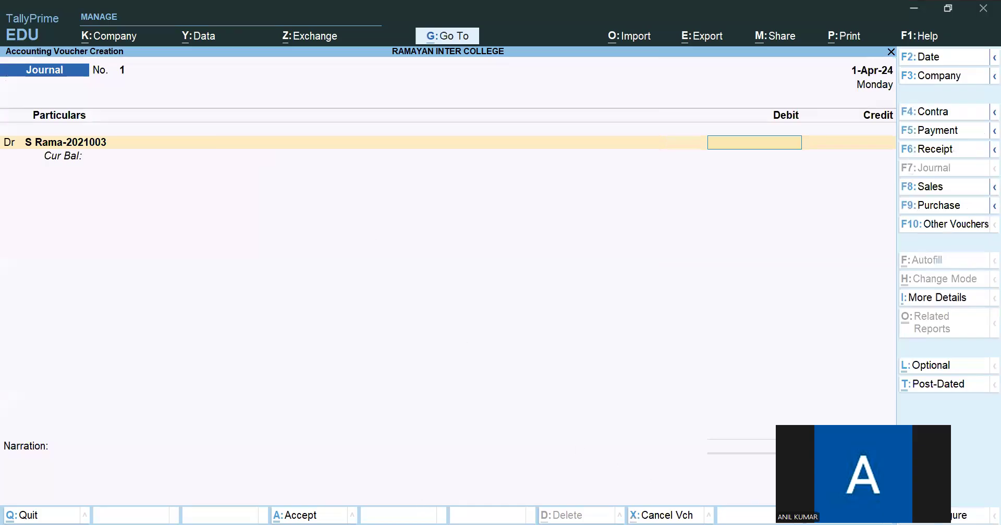
pyautogui.hotkey('alt', 'Tab')
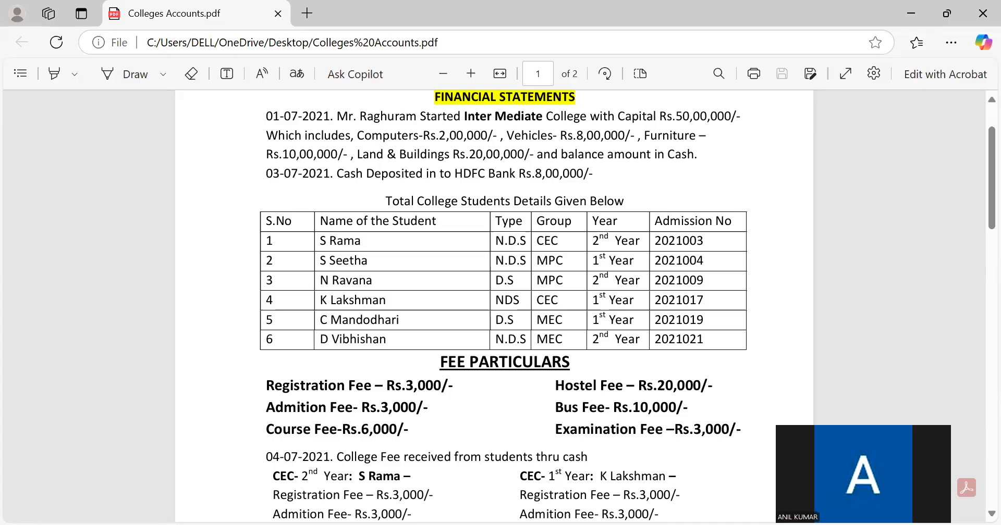
pyautogui.hotkey('alt', 'Tab')
pyautogui.write('35000')
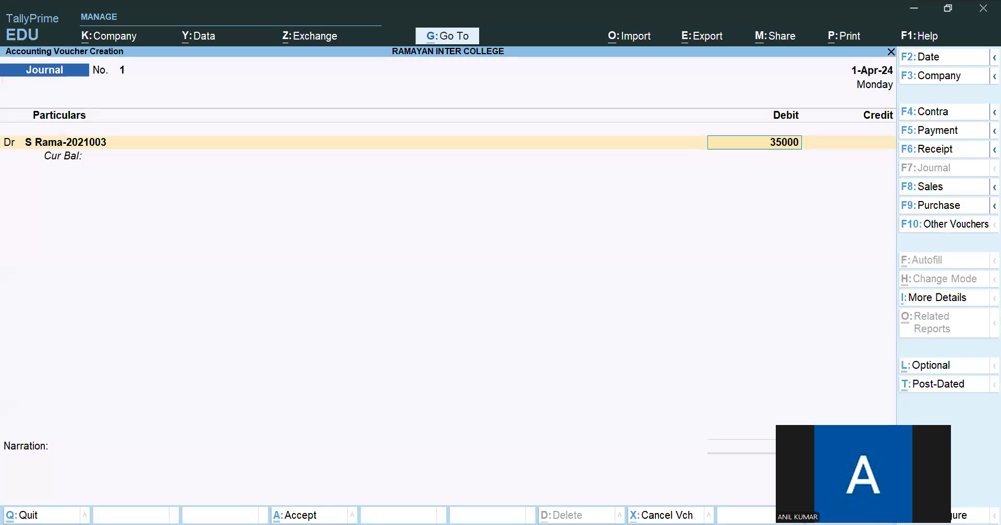
pyautogui.press('Return')
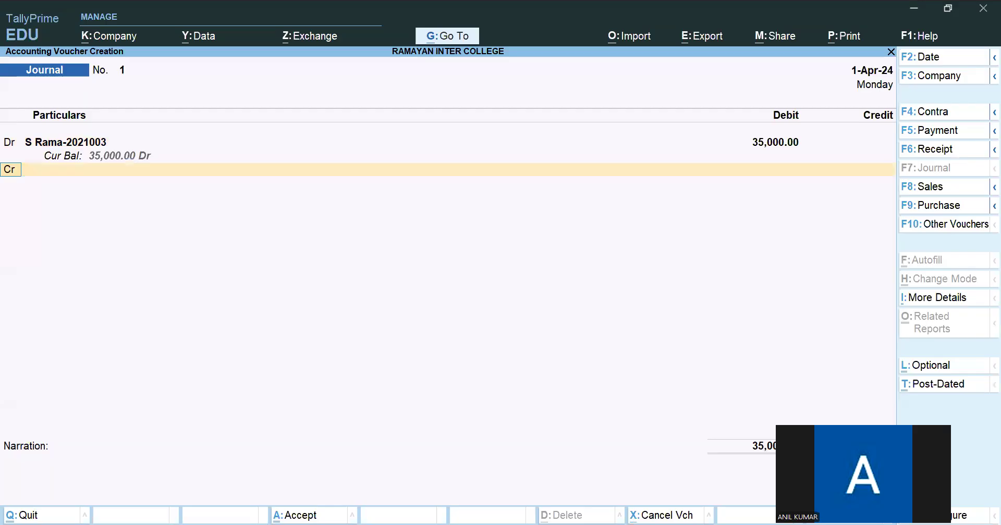
# - Reopen the student's ledger for alteration from the debit line and check the Enable Cost Centres option in the company features
pyautogui.press('BackSpace')
pyautogui.press('BackSpace')
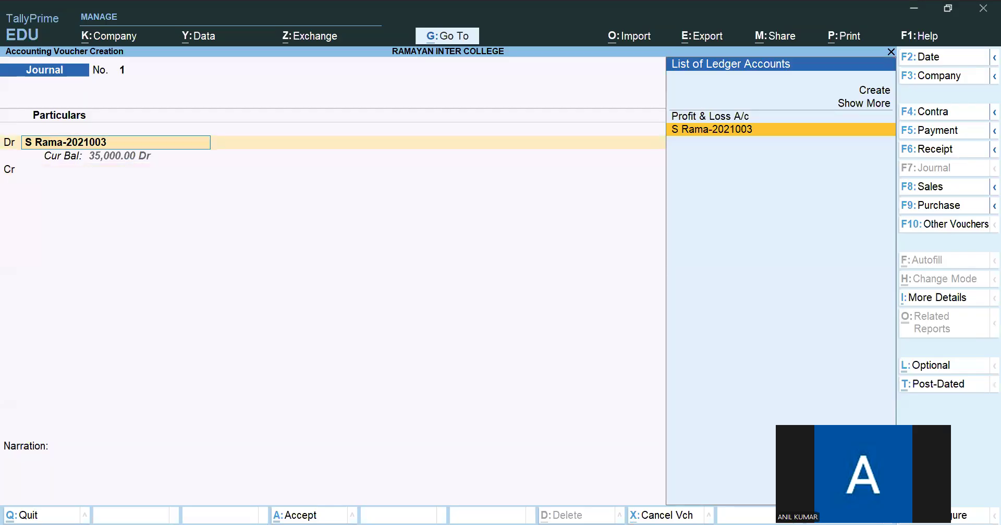
pyautogui.hotkey('ctrl', 'Return')
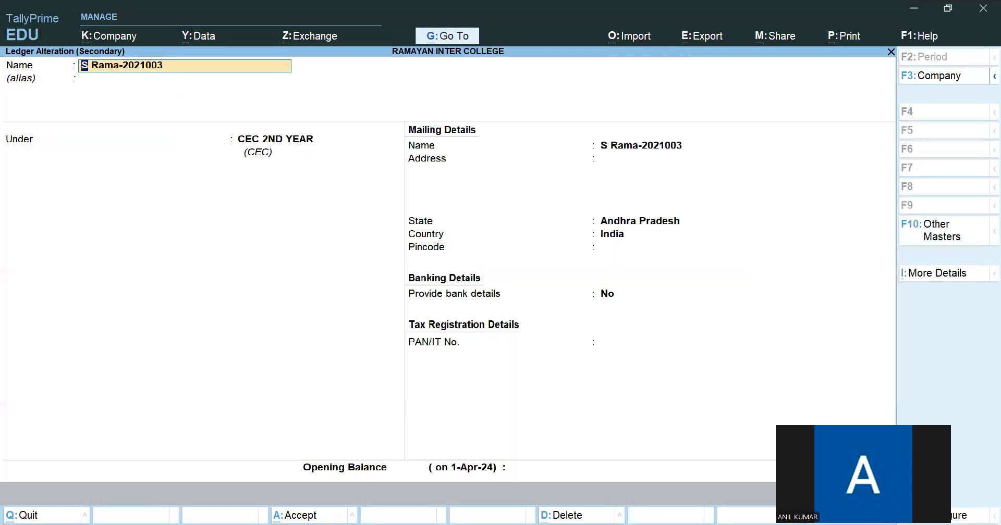
pyautogui.press('Return')
pyautogui.press('Return')
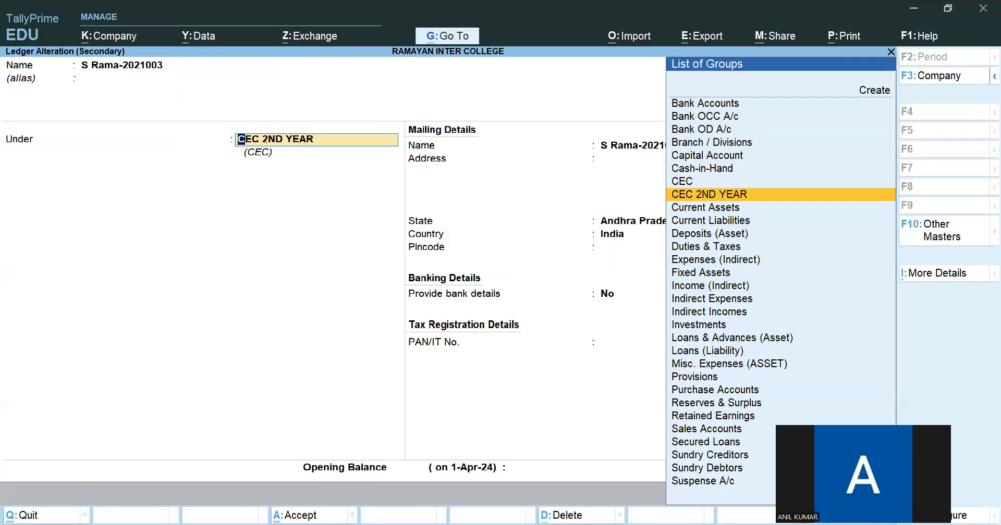
pyautogui.press('F11')
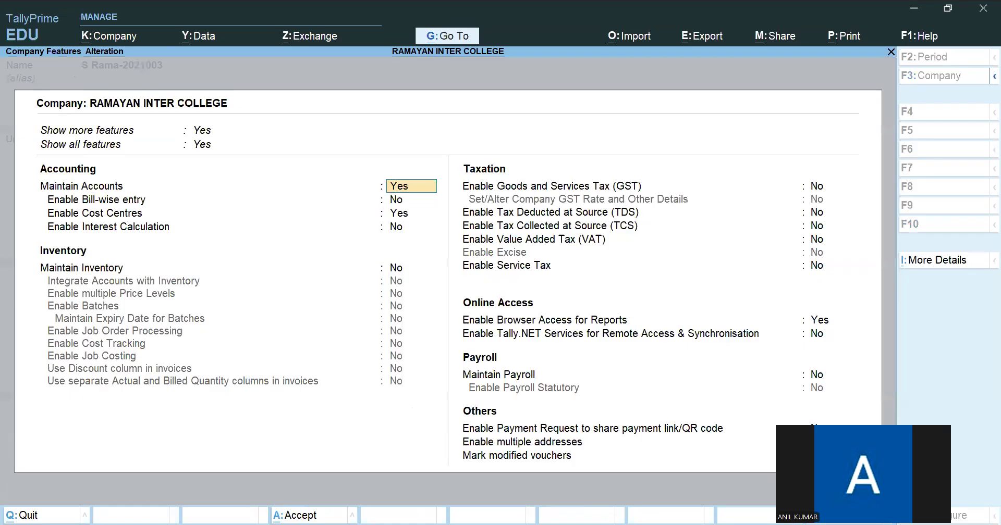
pyautogui.click(401, 213)
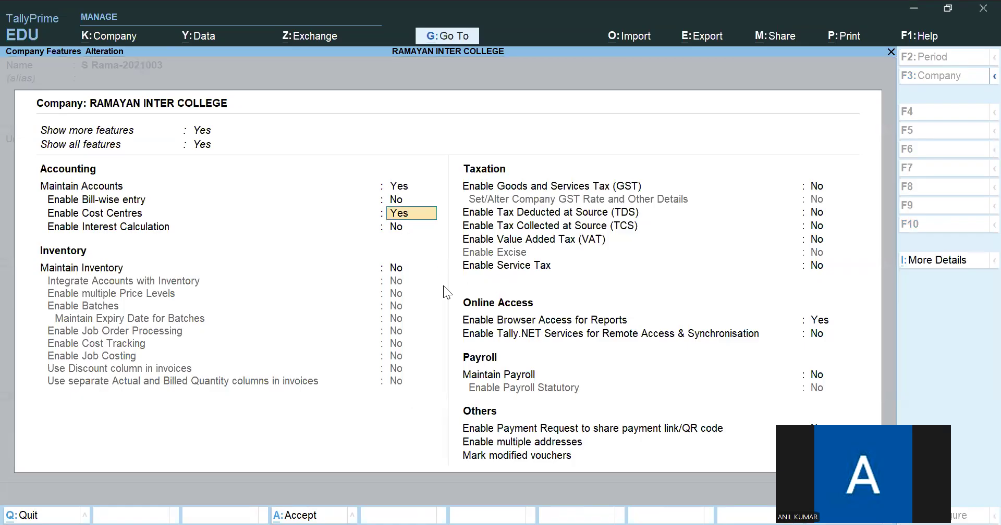
pyautogui.hotkey('ctrl', 'a')
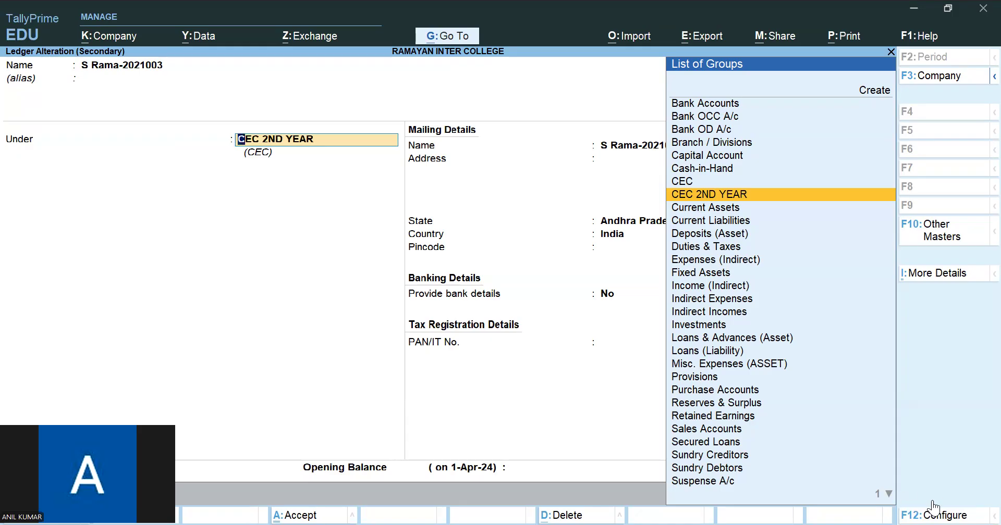
# - Show all ledger configurations, set Apply Cost Centres for Ledgers to Yes, and save the configuration
pyautogui.click(932, 512)
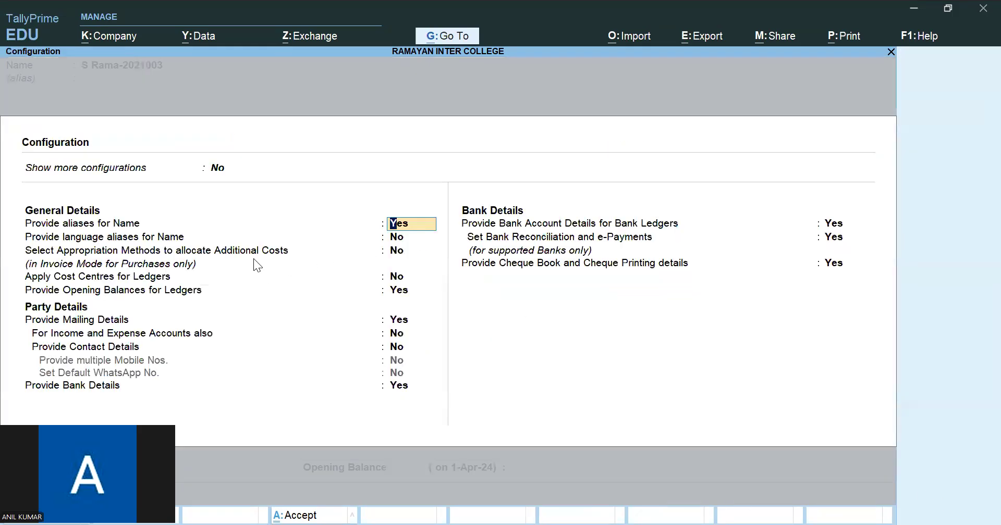
pyautogui.click(217, 169)
pyautogui.click(218, 185)
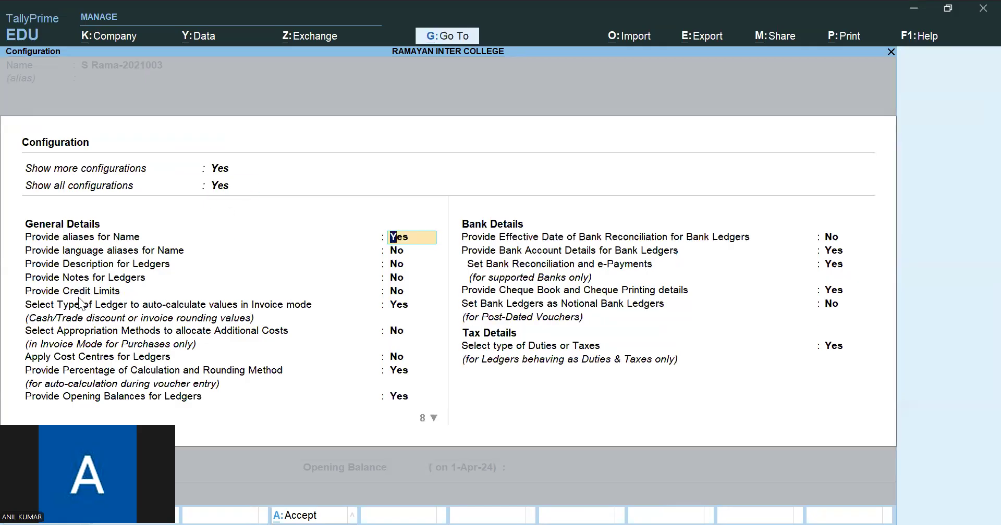
pyautogui.click(42, 359)
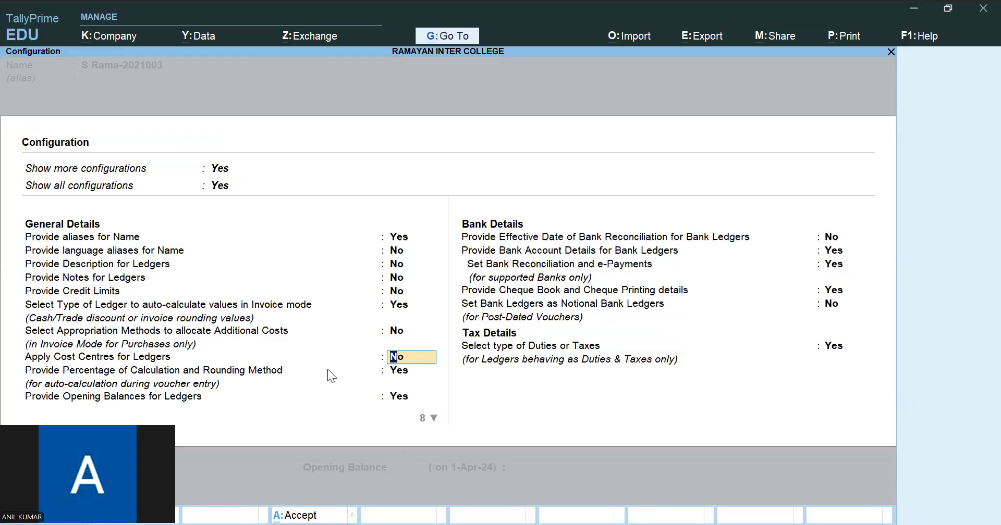
pyautogui.write('Y')
pyautogui.press('Return')
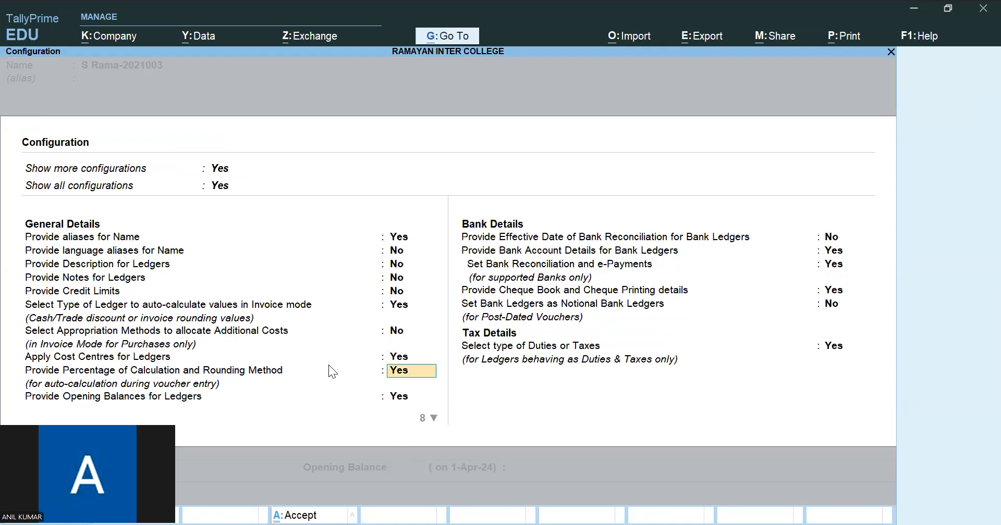
pyautogui.hotkey('ctrl', 'a')
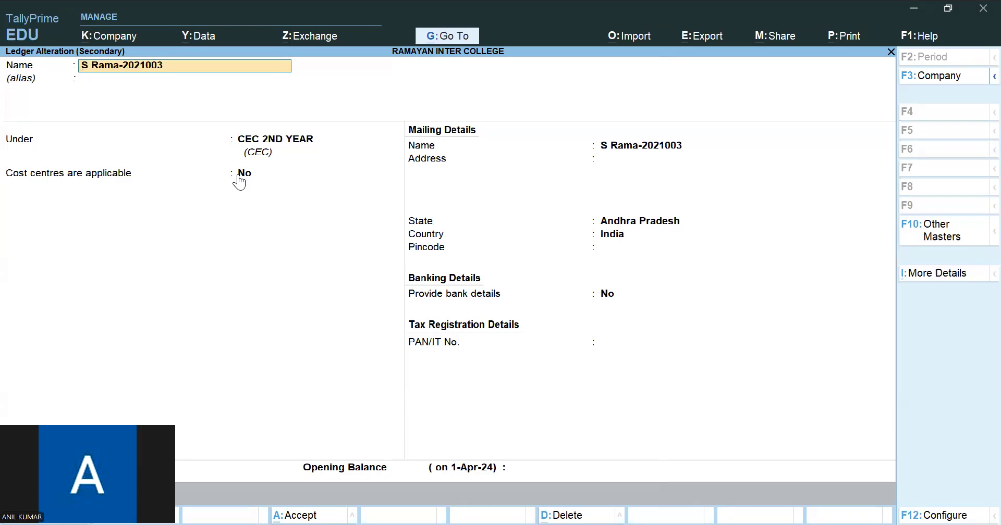
pyautogui.click(944, 508)
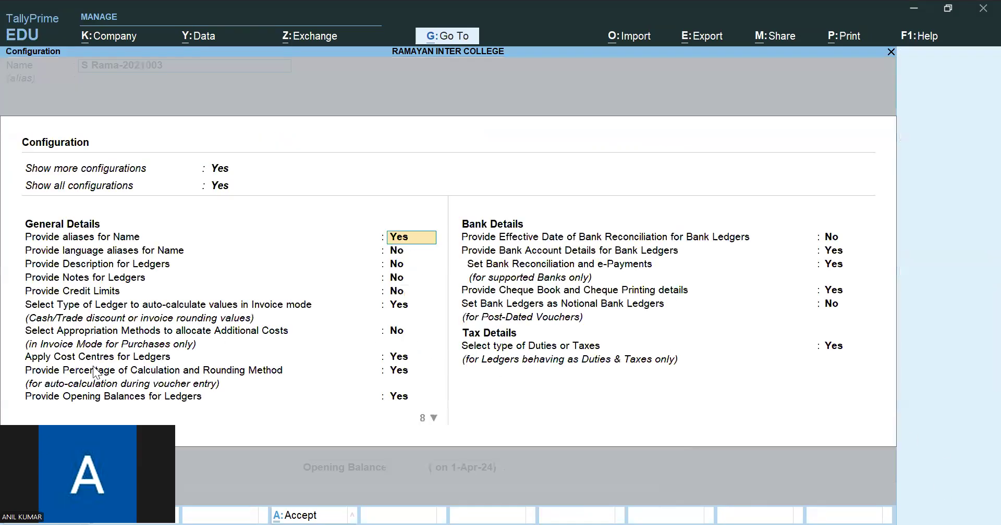
pyautogui.click(53, 359)
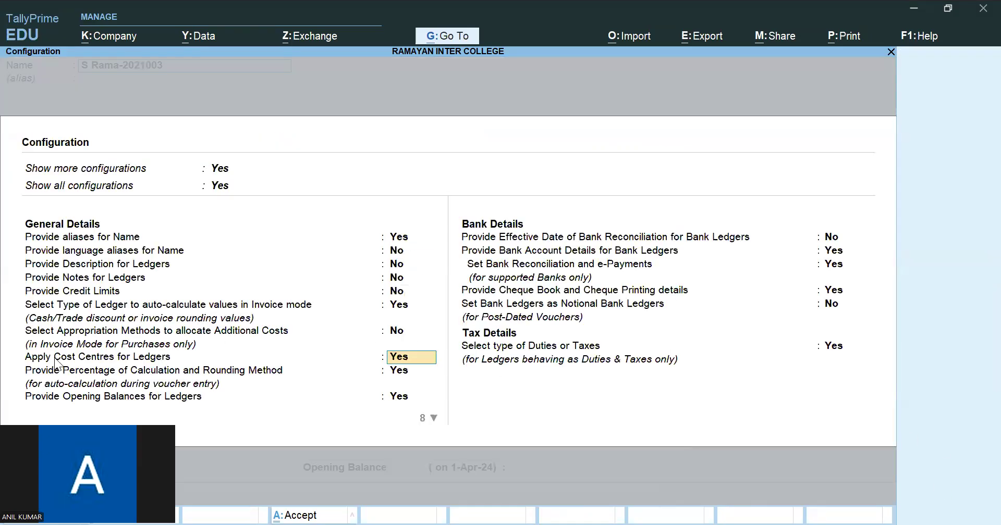
pyautogui.hotkey('ctrl', 'a')
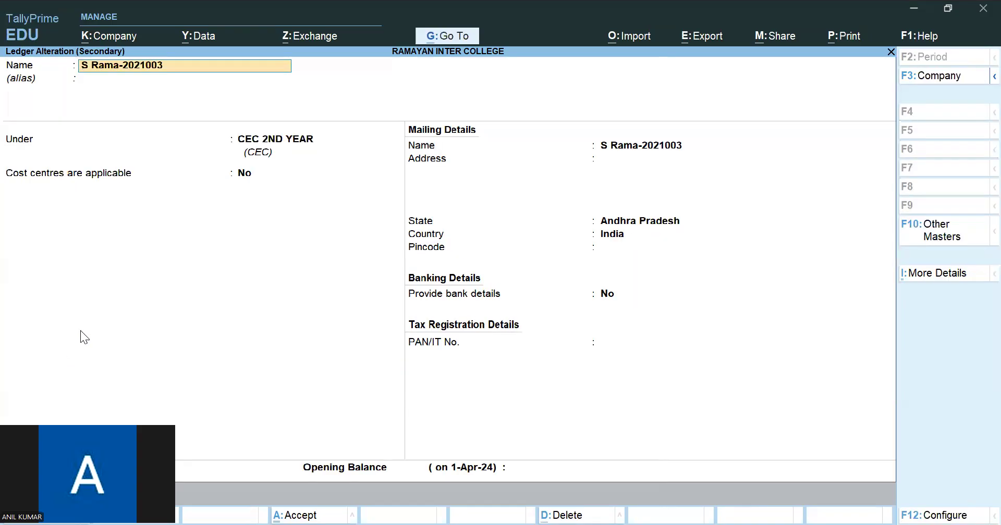
# - Set Cost centres are applicable to Yes in the student's ledger, save it, and continue to the debit line's cost allocations
pyautogui.click(244, 174)
pyautogui.press('ctrl')
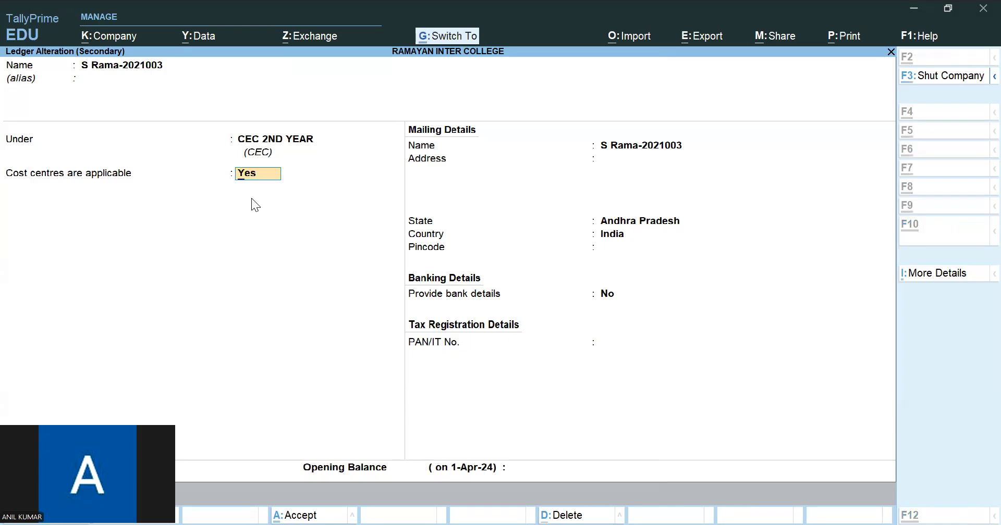
pyautogui.hotkey('ctrl', 'a')
pyautogui.press('Return')
pyautogui.press('Return')
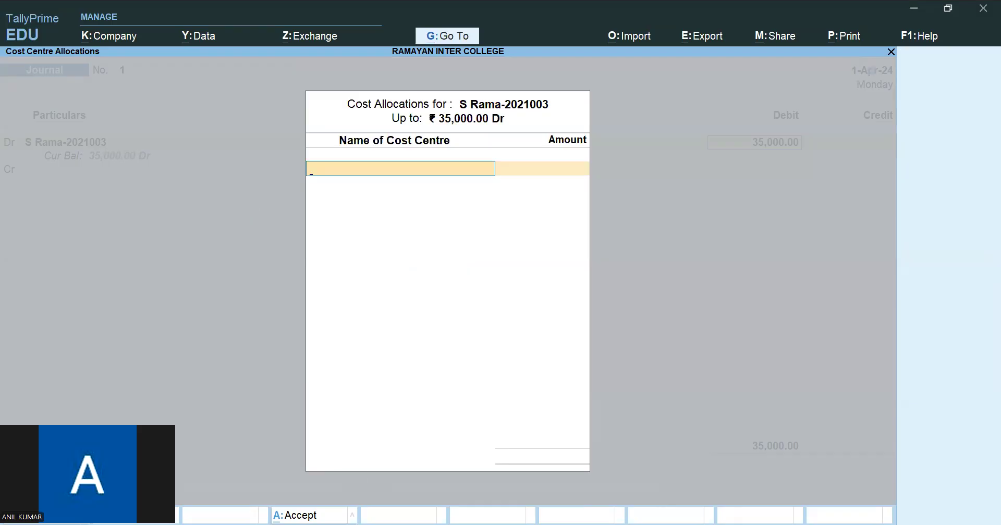
# - Switch to Colleges Accounts.pdf, review the student details and fee particulars, and return to the cost allocations in TallyPrime
pyautogui.hotkey('alt', 'Tab')
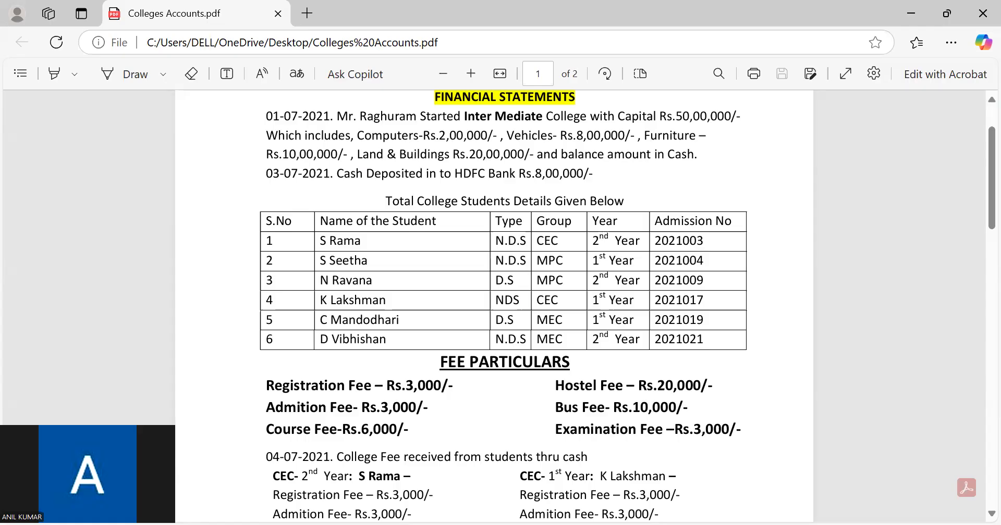
pyautogui.hotkey('alt', 'Tab')
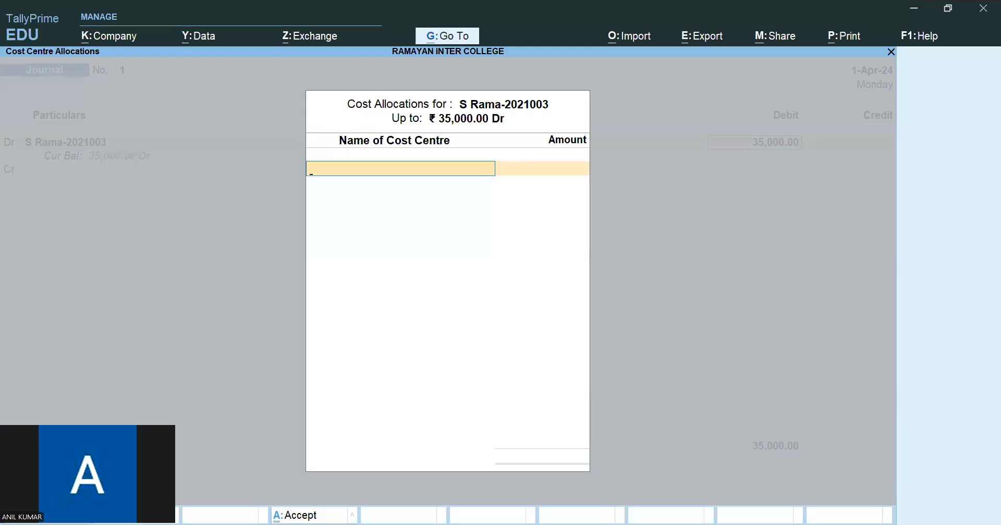
pyautogui.hotkey('alt', 'Tab')
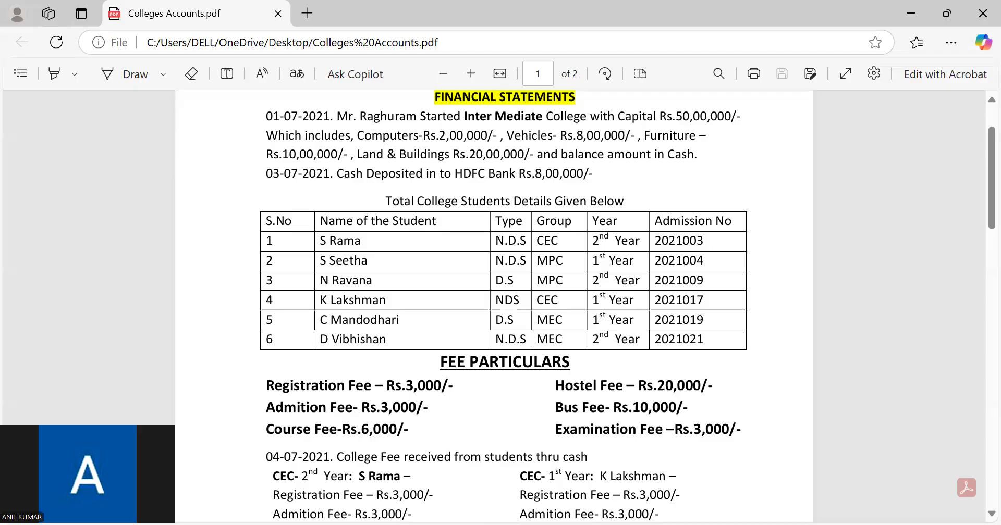
pyautogui.hotkey('alt', 'Tab')
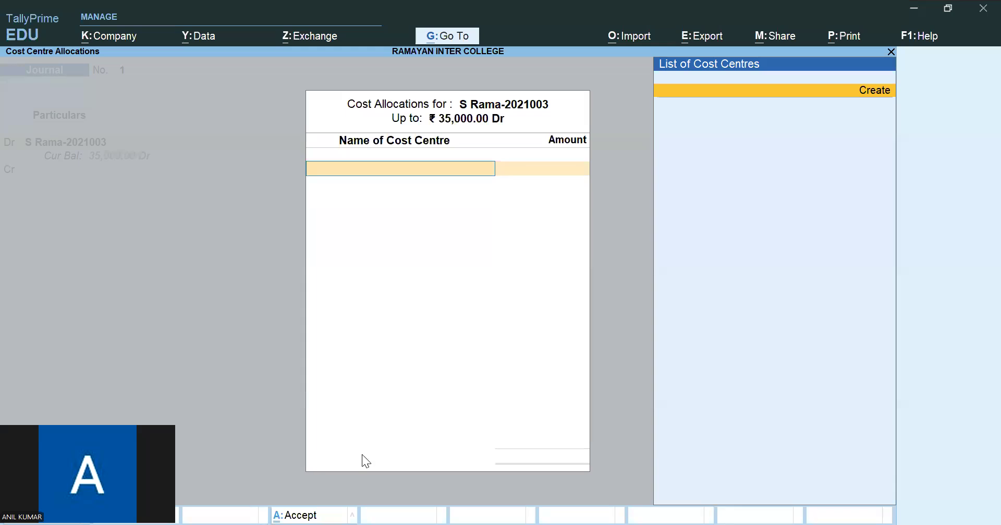
pyautogui.hotkey('alt', 'Tab')
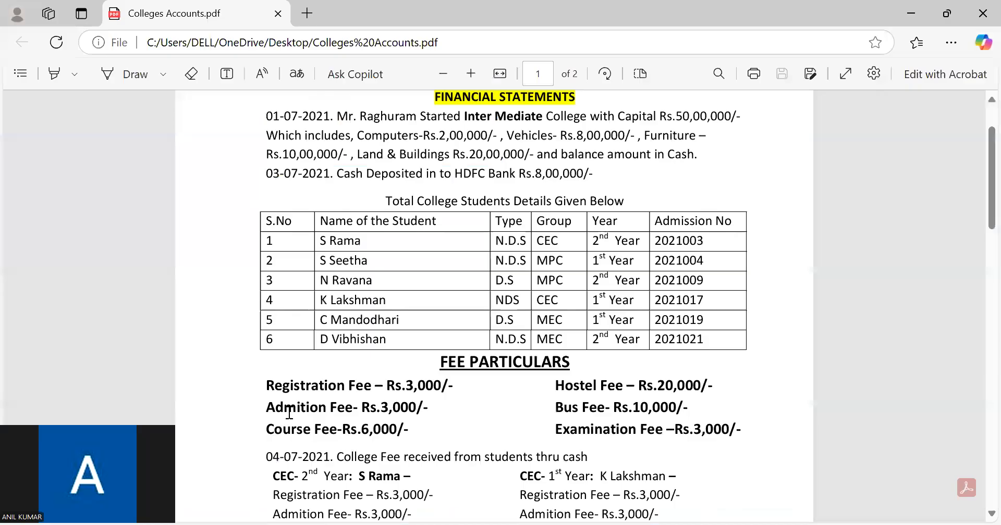
pyautogui.moveTo(266, 386); pyautogui.dragTo(742, 431)
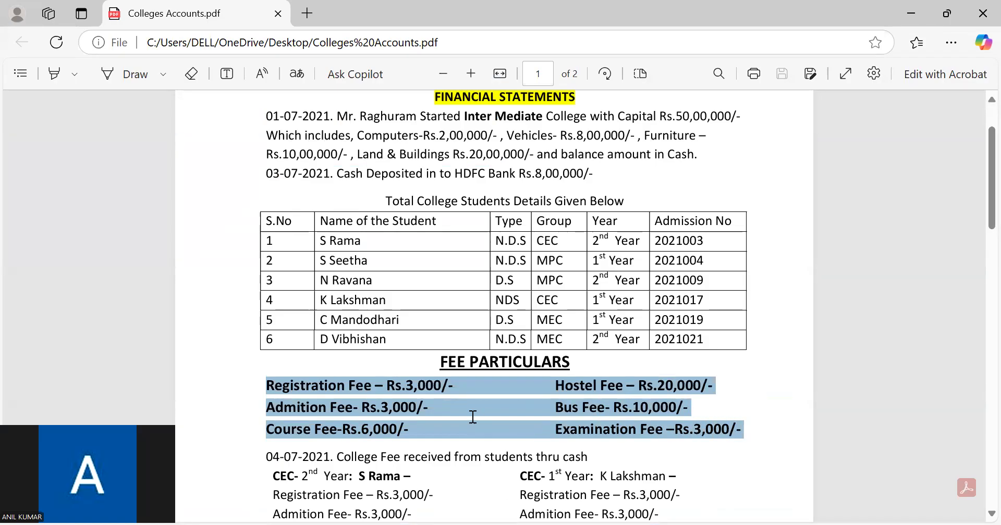
pyautogui.hotkey('alt', 'Tab')
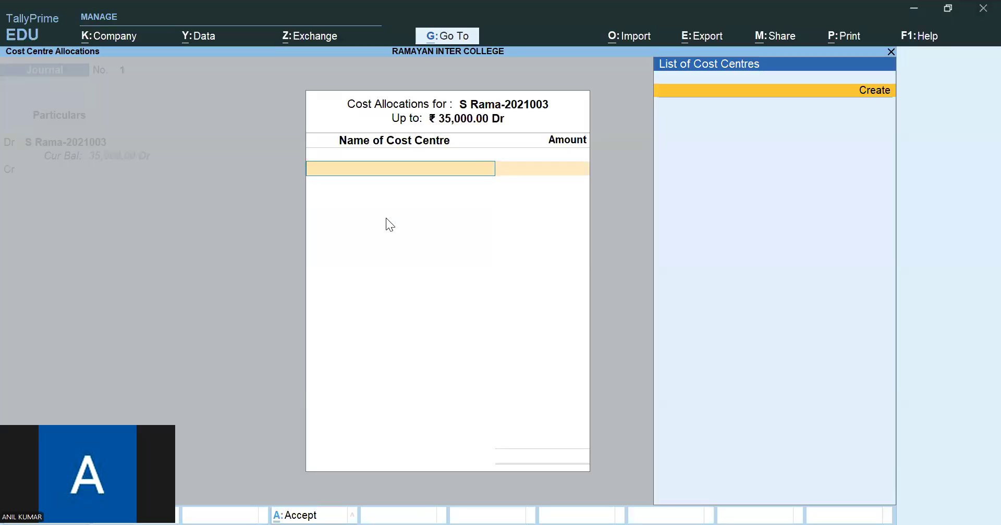
# - Create a REG FEE cost centre under Primary and allocate 3,000 of the student's debit to it
pyautogui.press('Return')
pyautogui.write('R')
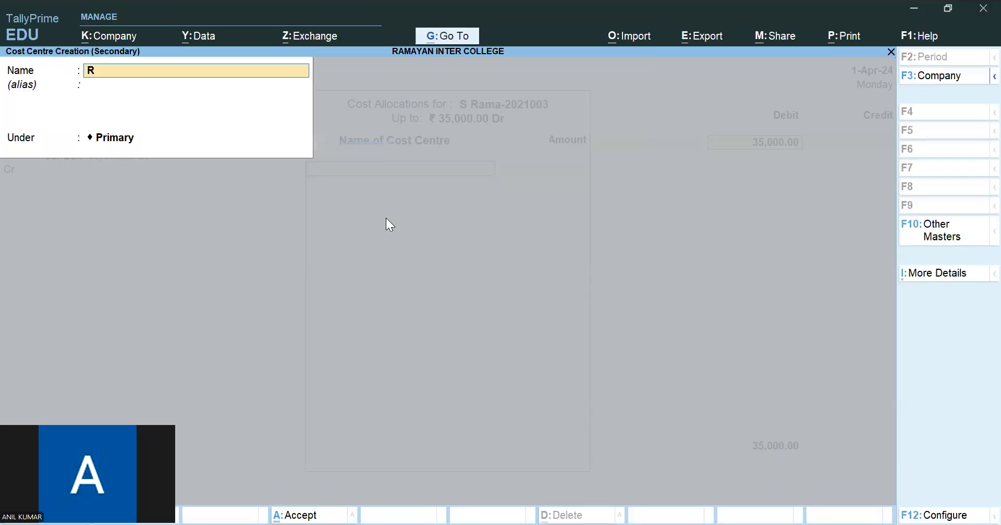
pyautogui.write('EG FEE')
pyautogui.press('Return')
pyautogui.press('Return')
pyautogui.press('Return')
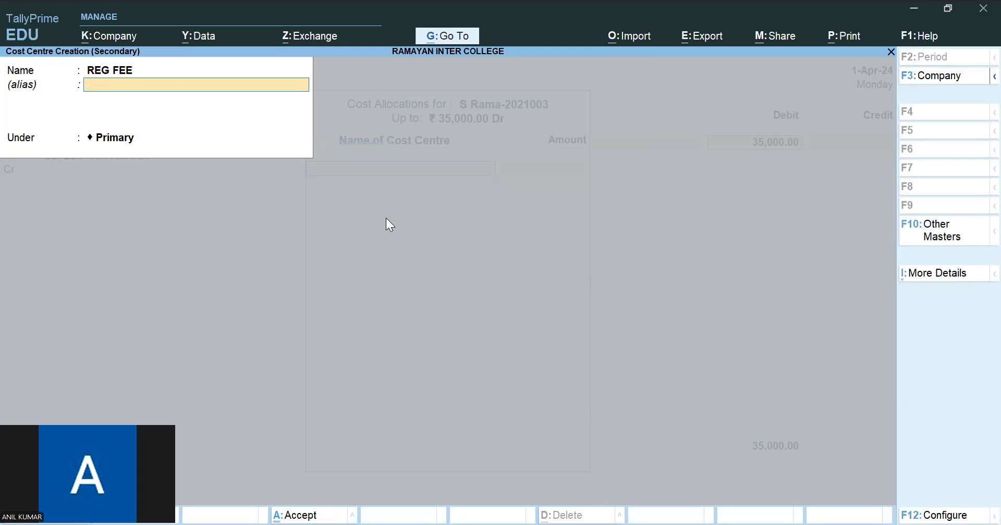
pyautogui.press('Return')
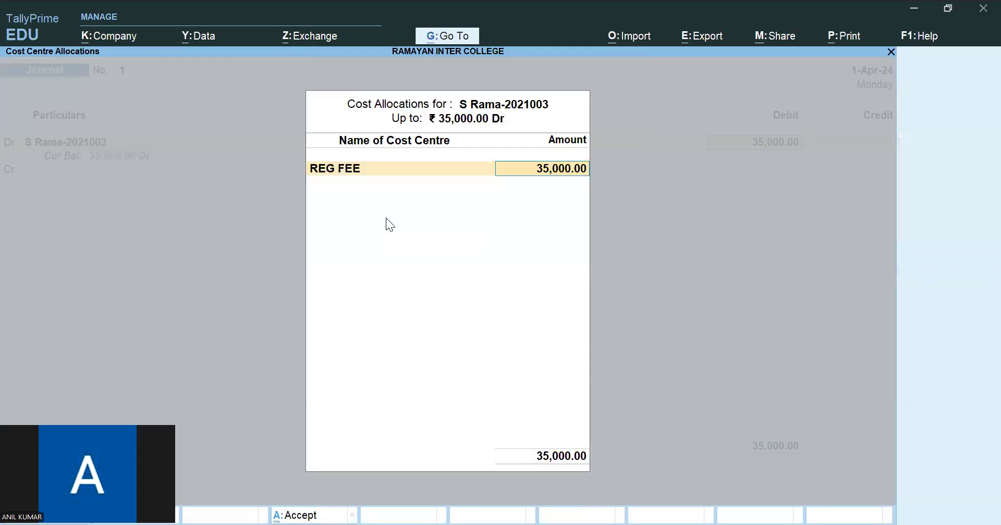
pyautogui.write('3000')
pyautogui.press('Return')
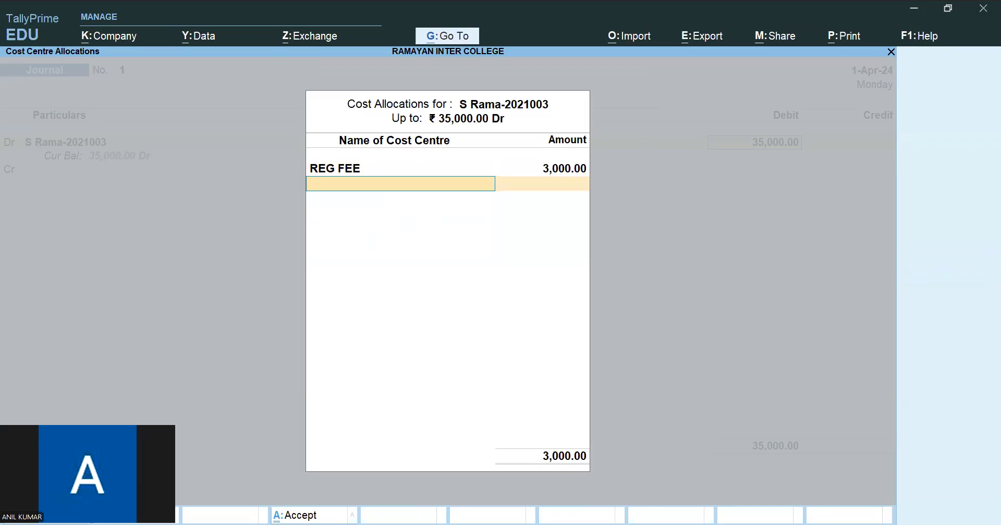
# - Create an ADMIN FEE cost centre under Primary and allocate 3,000 to it
pyautogui.hotkey('alt', 'c')
pyautogui.write('A')
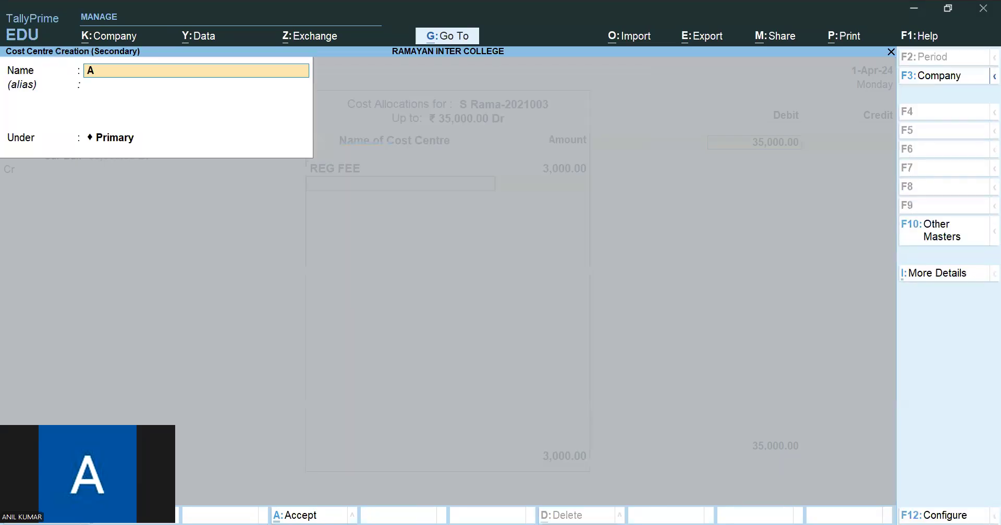
pyautogui.write('DMIN FEE')
pyautogui.press('Return')
pyautogui.press('Return')
pyautogui.press('Return')
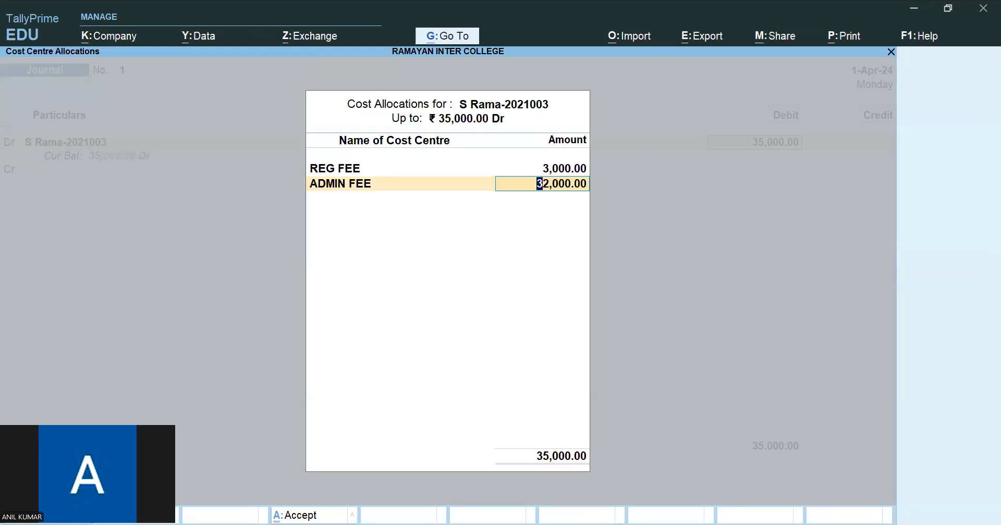
pyautogui.write('3000')
pyautogui.press('Return')
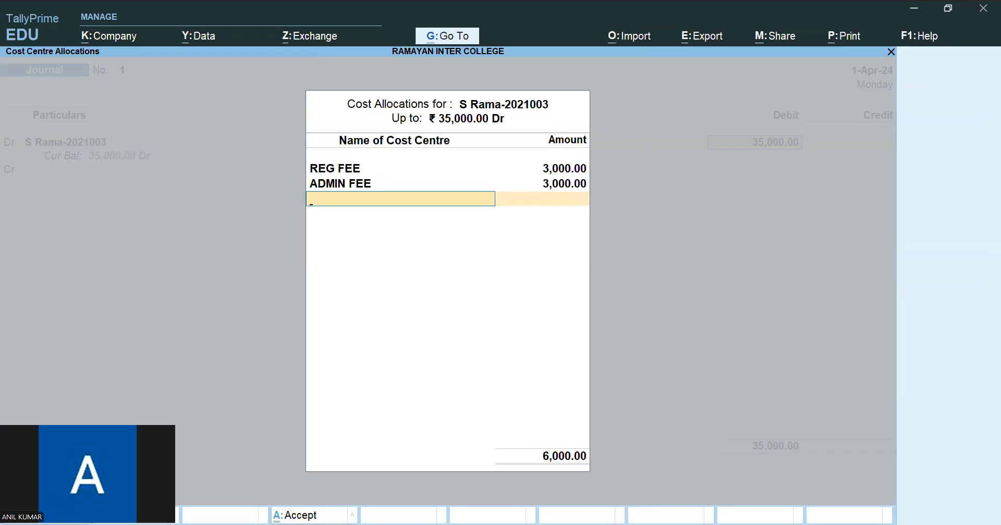
# - Create a COURCE FEE cost centre under Primary and allocate 6,000 to it
pyautogui.hotkey('alt', 'c')
pyautogui.write('COURCE FEE')
pyautogui.press('Return')
pyautogui.press('Return')
pyautogui.press('Return')
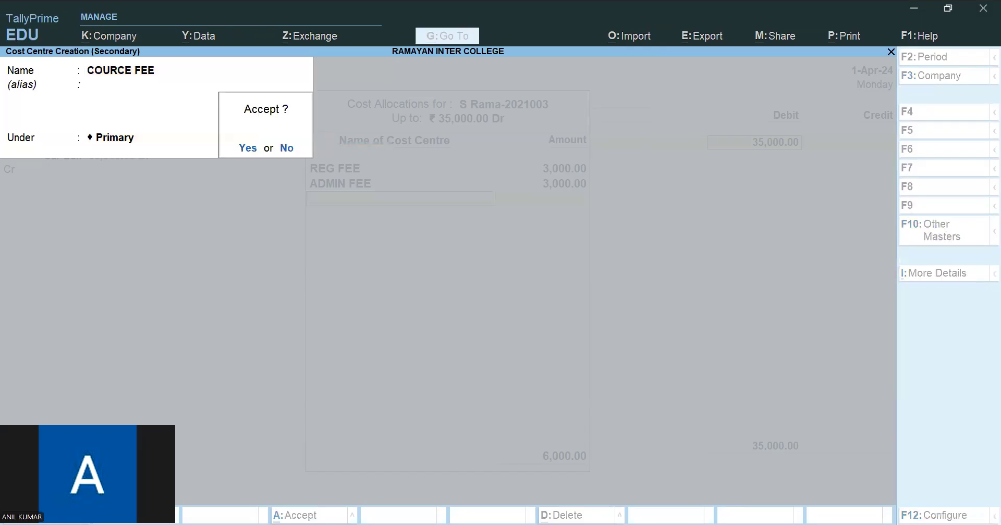
pyautogui.press('Return')
pyautogui.write('6,000')
pyautogui.press('Return')
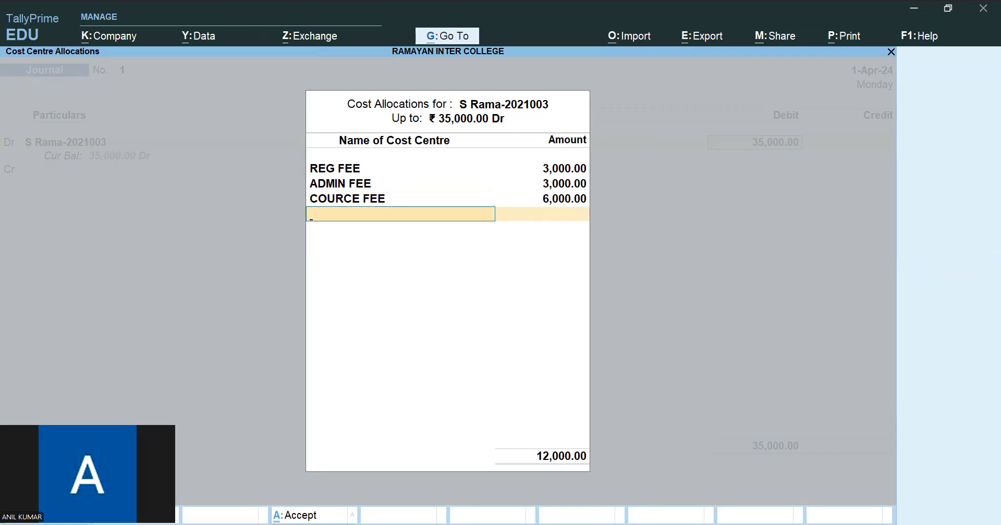
# - Check the remaining fees in the PDF, create a HOSTEL FEE cost centre in TallyPrime, and allocate 20,000 to it
pyautogui.hotkey('alt', 'Tab')
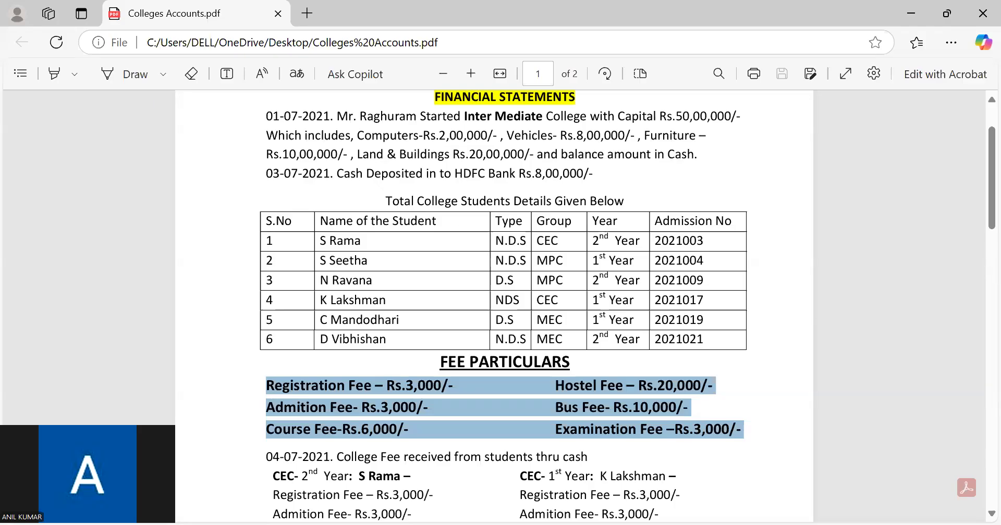
pyautogui.hotkey('alt', 'Tab')
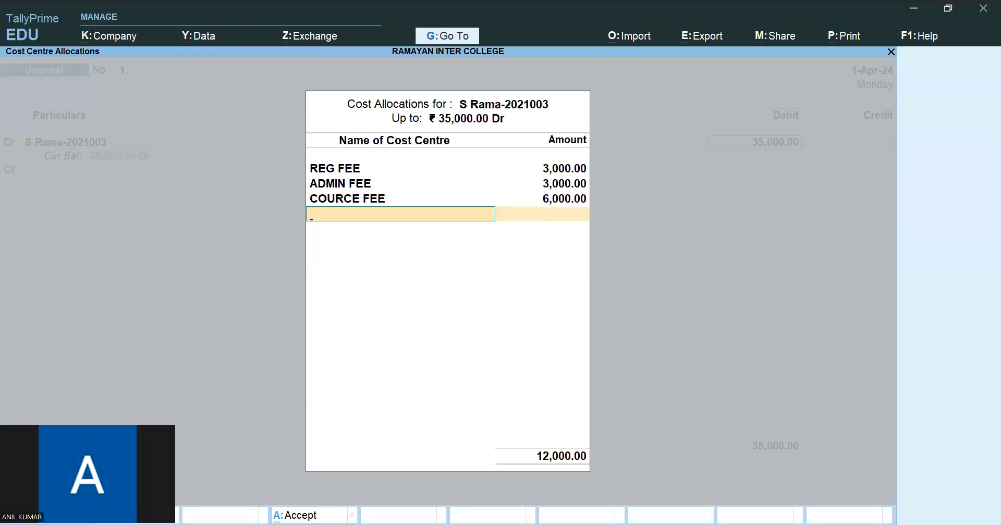
pyautogui.hotkey('alt', 'c')
pyautogui.write('HOSTEL FEE')
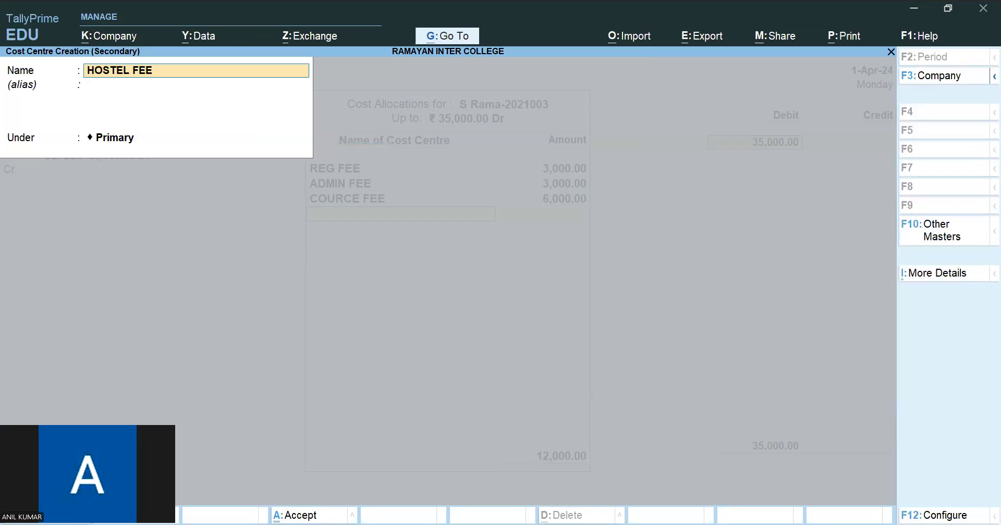
pyautogui.press('Return')
pyautogui.press('Return')
pyautogui.hotkey('ctrl', 'a')
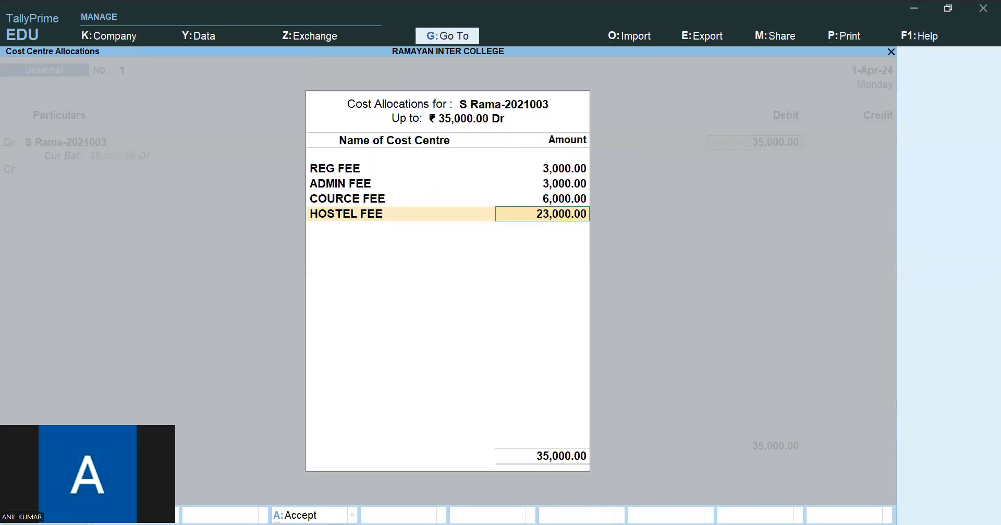
pyautogui.write('20000')
pyautogui.press('Return')
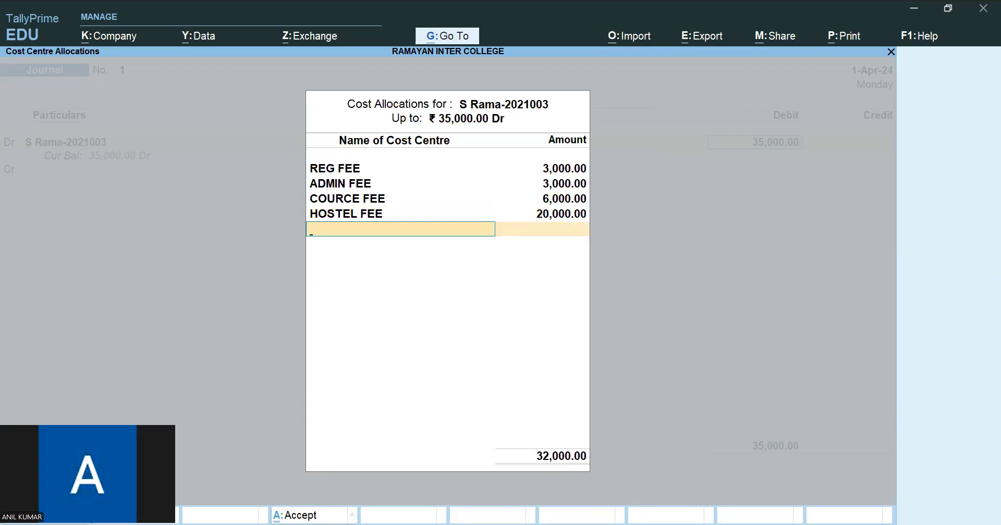
# - Create an EXAM FEE cost centre under Primary, allocate 3,000 to it, and finish the debit line's cost allocations
pyautogui.hotkey('alt', 'c')
pyautogui.write('EXA')
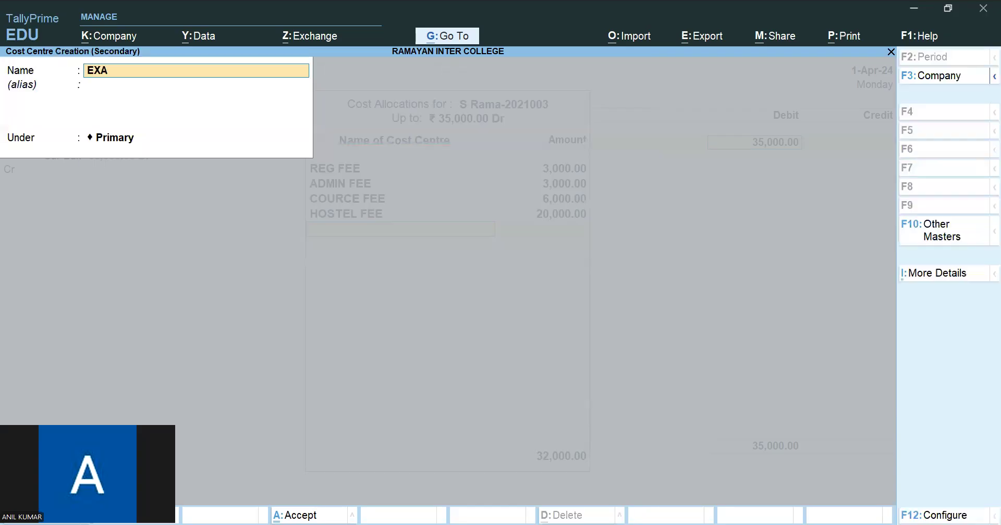
pyautogui.write('M FEE')
pyautogui.press('Return')
pyautogui.press('Return')
pyautogui.press('Return')
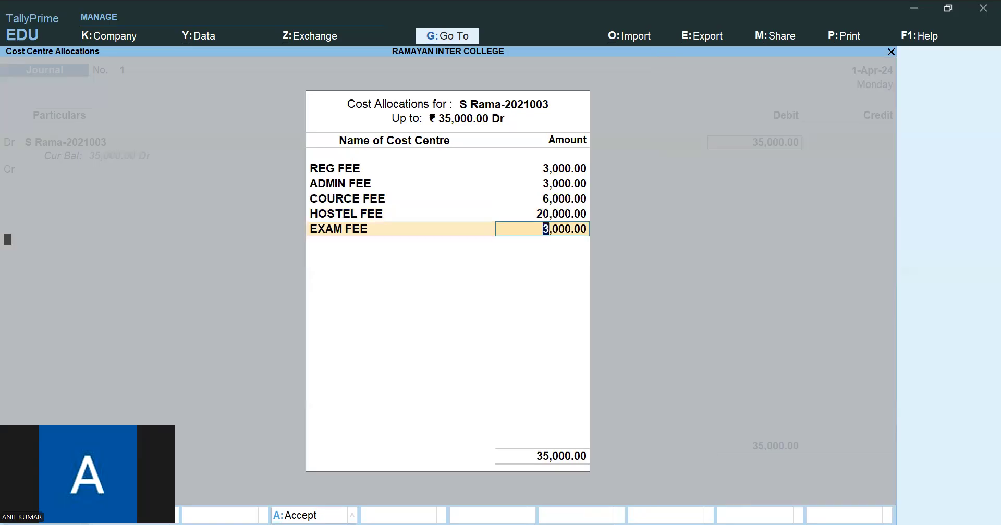
pyautogui.press('Return')
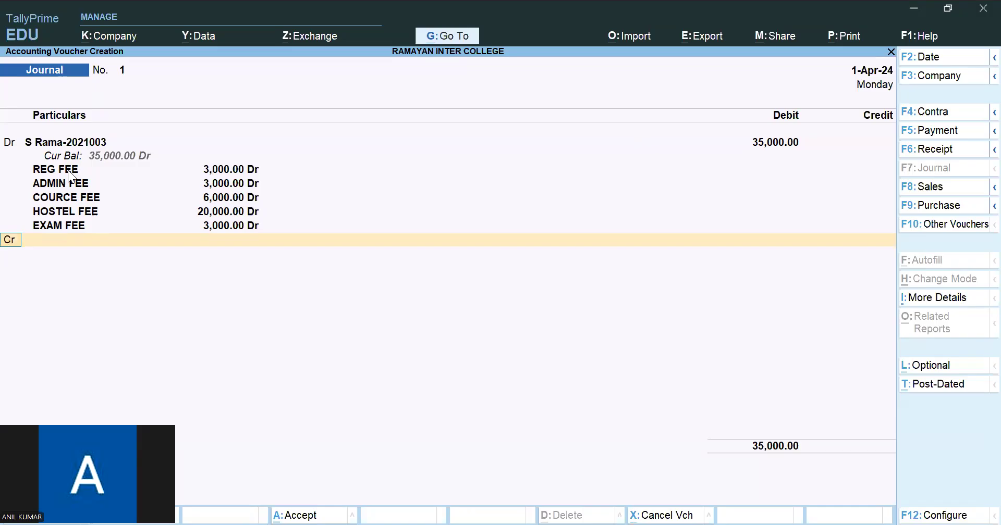
# - Create a REG FEE ledger for the credit line under Indirect Incomes with Cost centres are applicable set to No
pyautogui.press('Return')
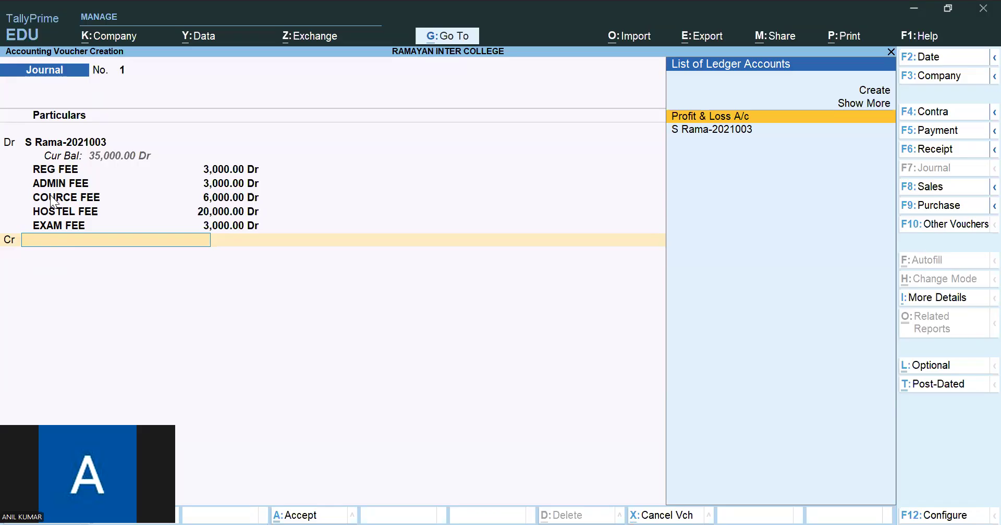
pyautogui.hotkey('alt', 'c')
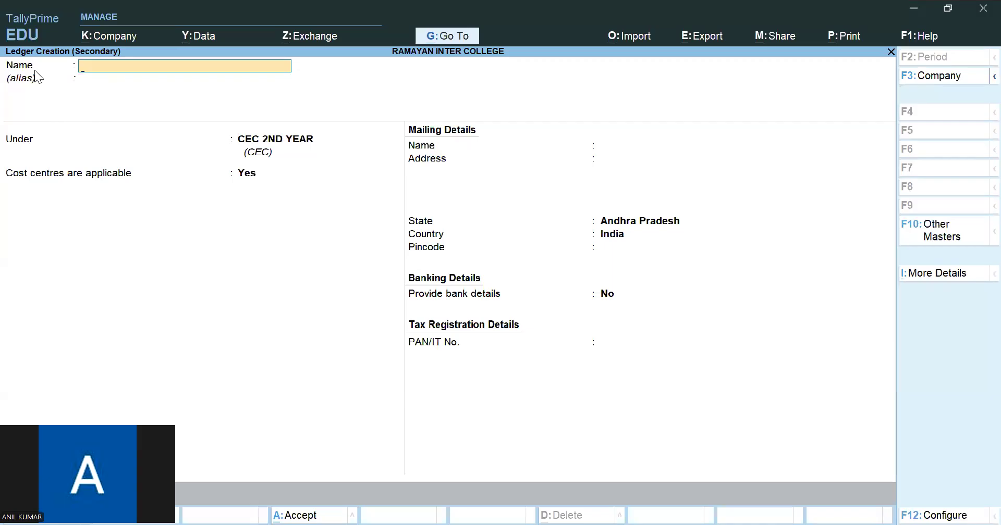
pyautogui.write('REG FEE')
pyautogui.press('Return')
pyautogui.write('IN')
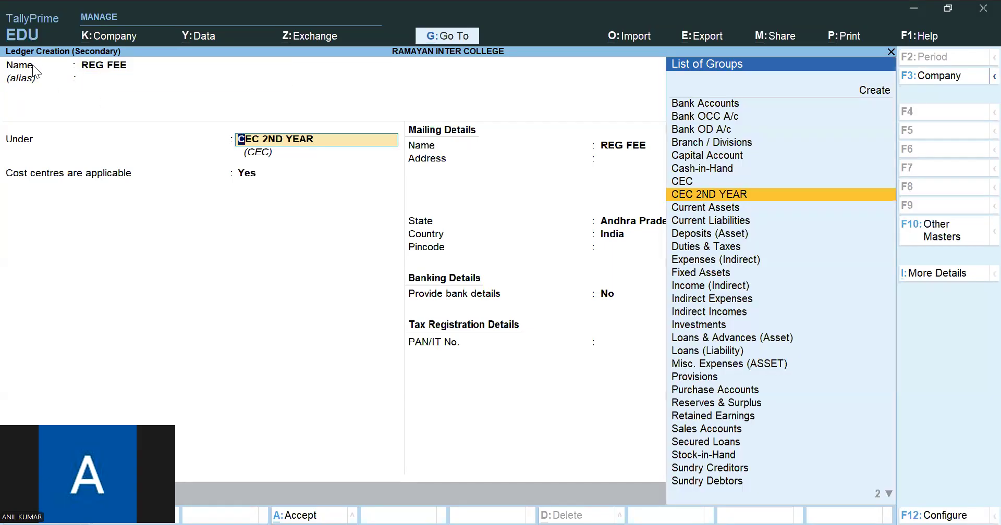
pyautogui.write('D')
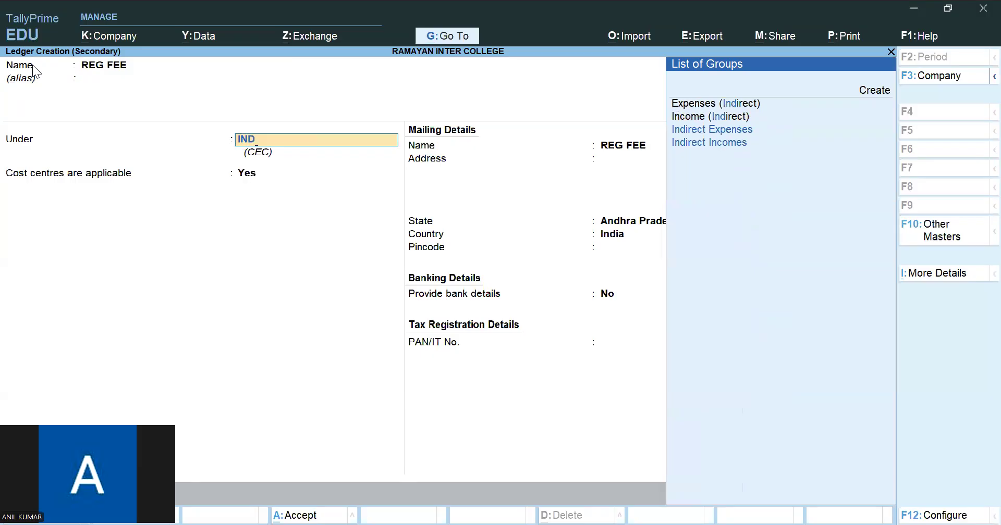
pyautogui.click(740, 142)
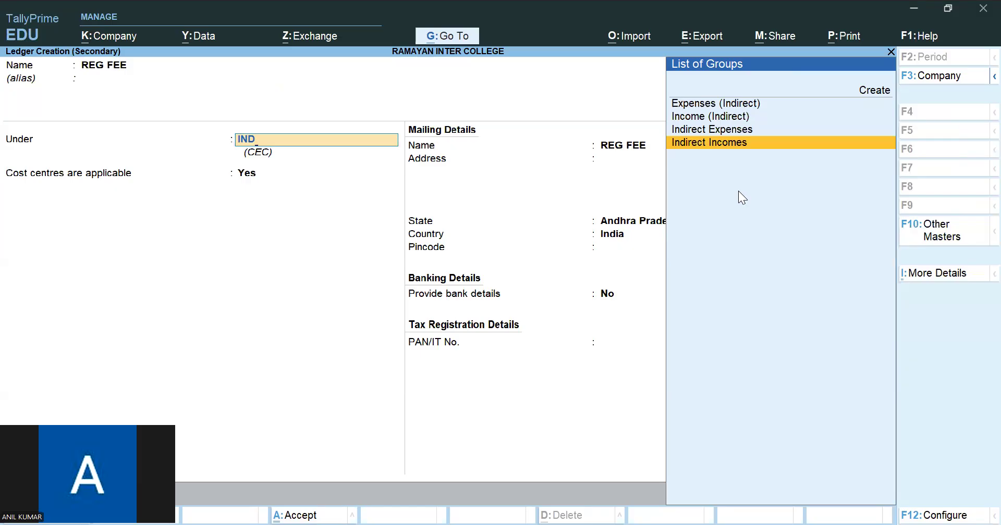
pyautogui.press('Return')
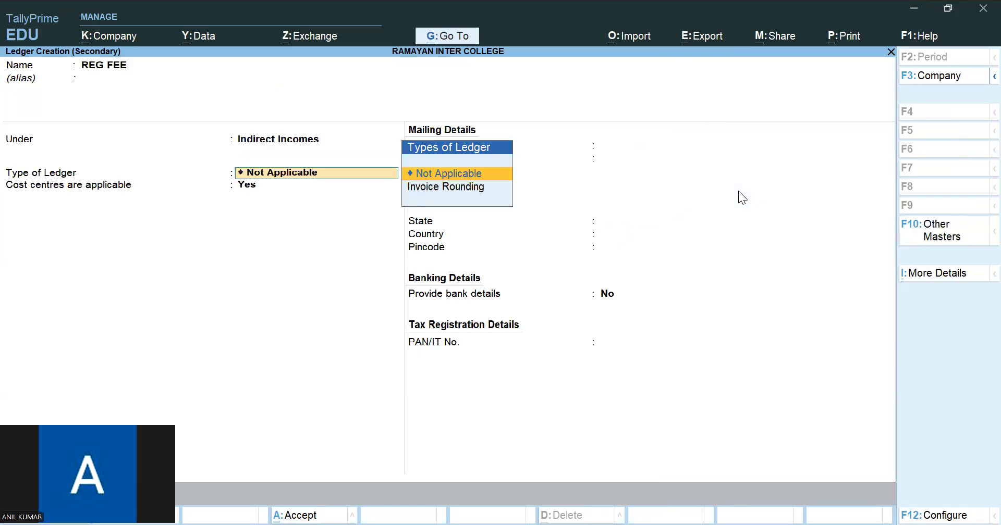
pyautogui.press('Return')
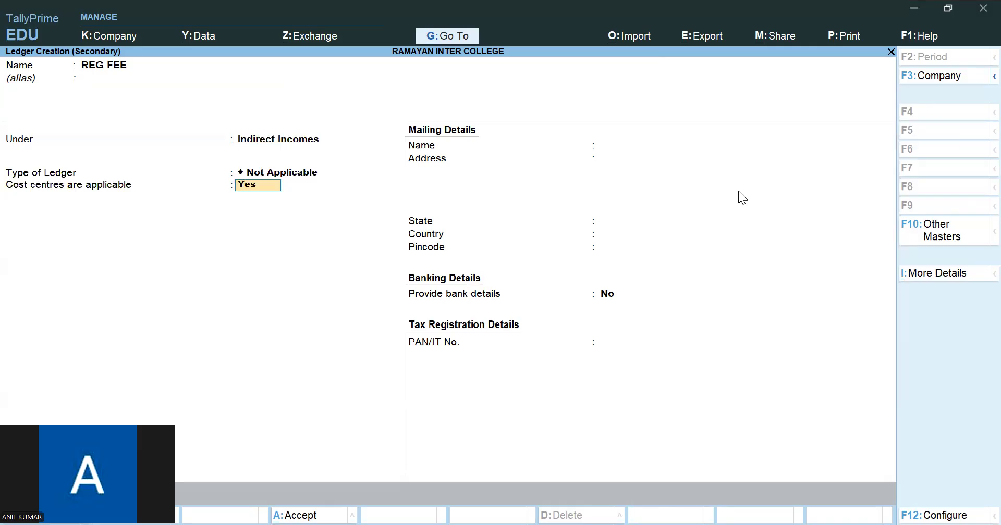
pyautogui.write('n')
pyautogui.hotkey('ctrl', 'a')
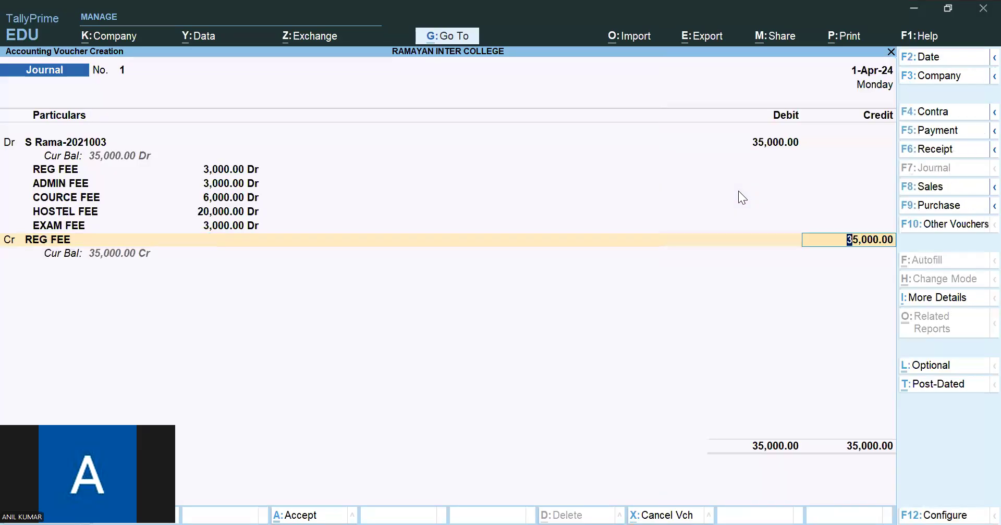
# - Set the REG FEE credit amount in the journal to 3,000
pyautogui.press('BackSpace')
pyautogui.write('3,000')
pyautogui.press('Return')
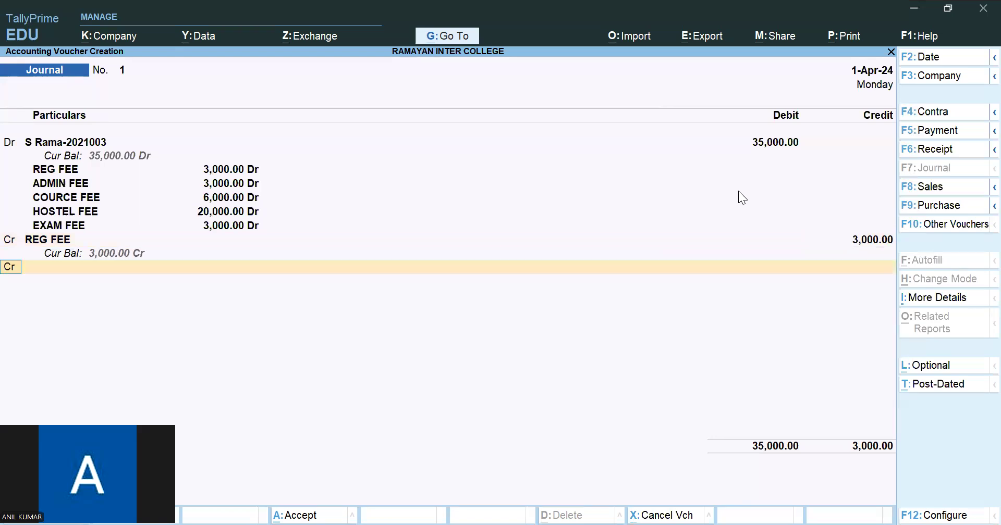
# - Create an ADMIN FEE ledger under Indirect Incomes for the next credit line and credit it with 3,000
pyautogui.press('Return')
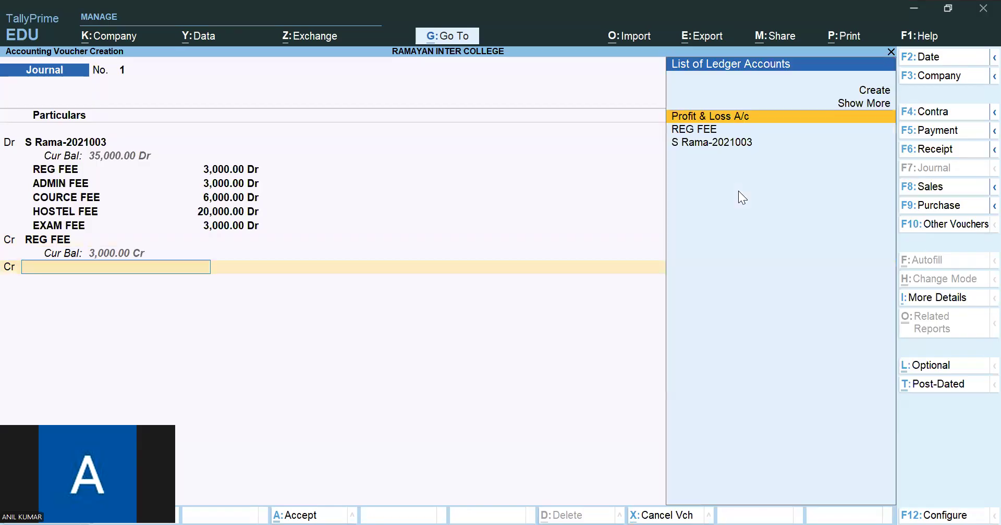
pyautogui.hotkey('alt', 'c')
pyautogui.write('A')
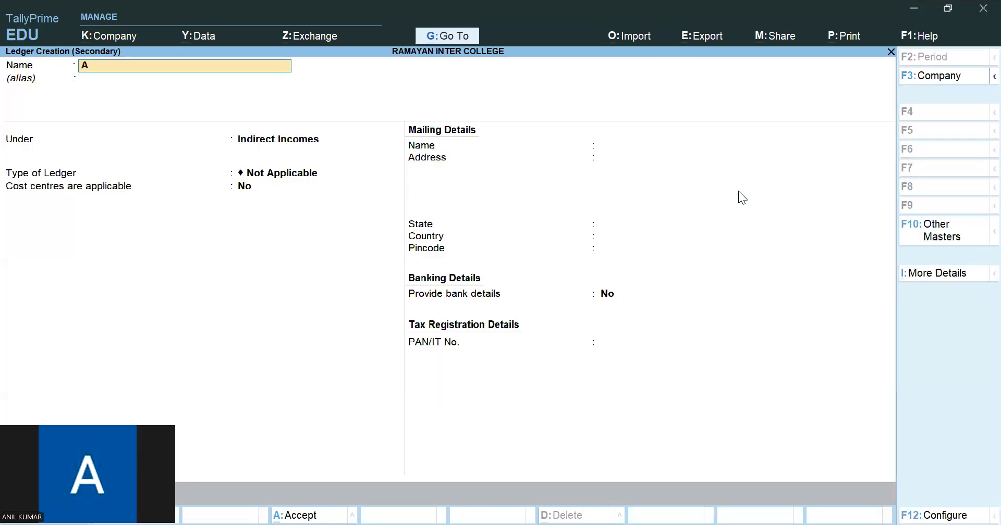
pyautogui.write('DMIN FEE')
pyautogui.press('Return')
pyautogui.press('Return')
pyautogui.press('Return')
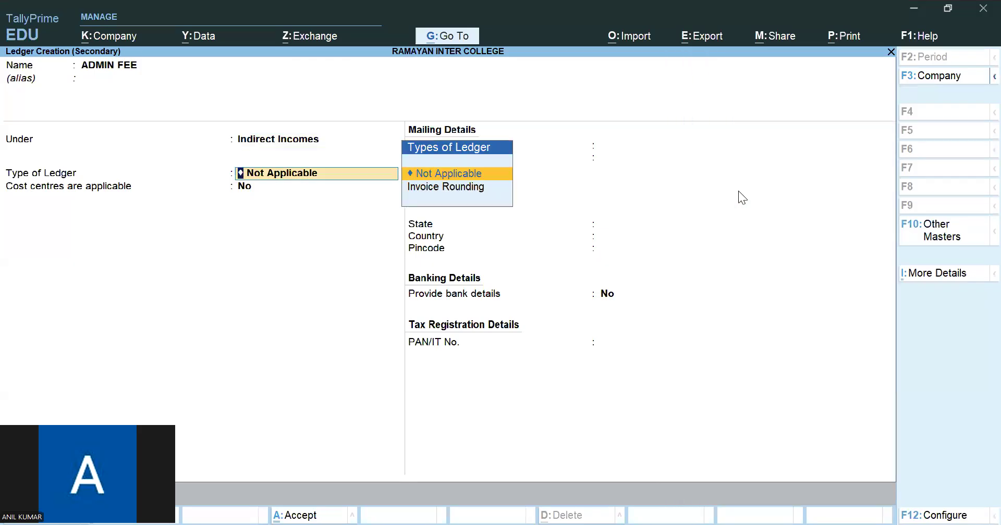
pyautogui.hotkey('ctrl', 'a')
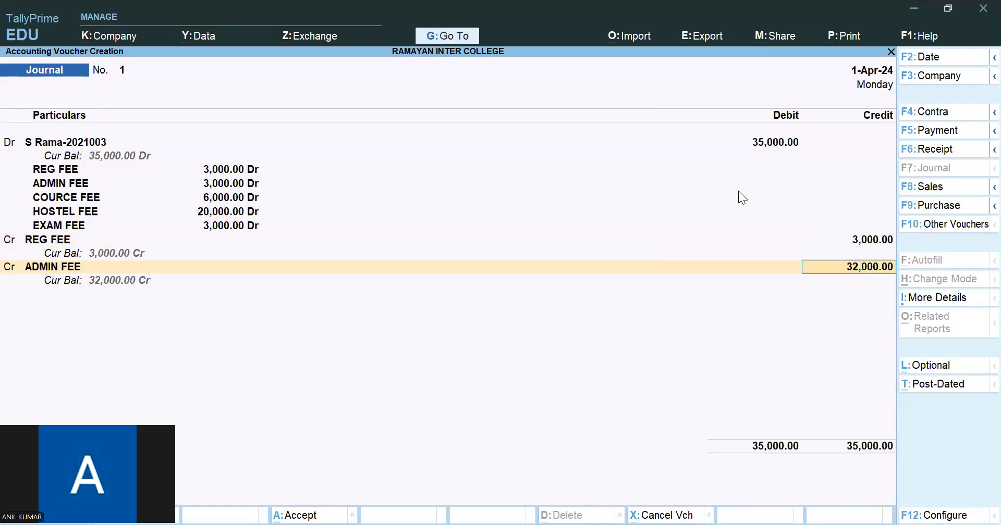
pyautogui.write('3,000')
pyautogui.press('Return')
pyautogui.press('Return')
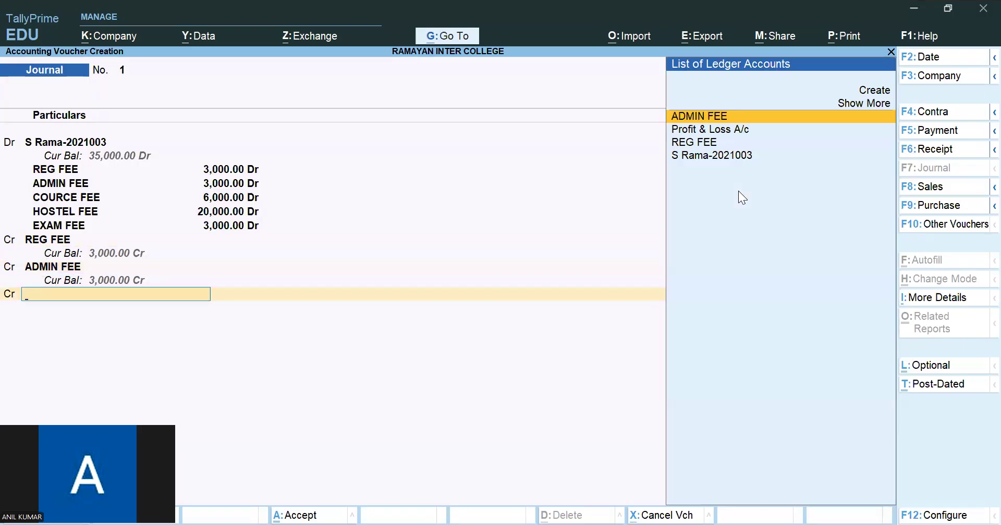
# - Create a COURCE FEE ledger under Indirect Incomes on a new credit line and credit it with 6,000
pyautogui.hotkey('alt', 'c')
pyautogui.write('C')
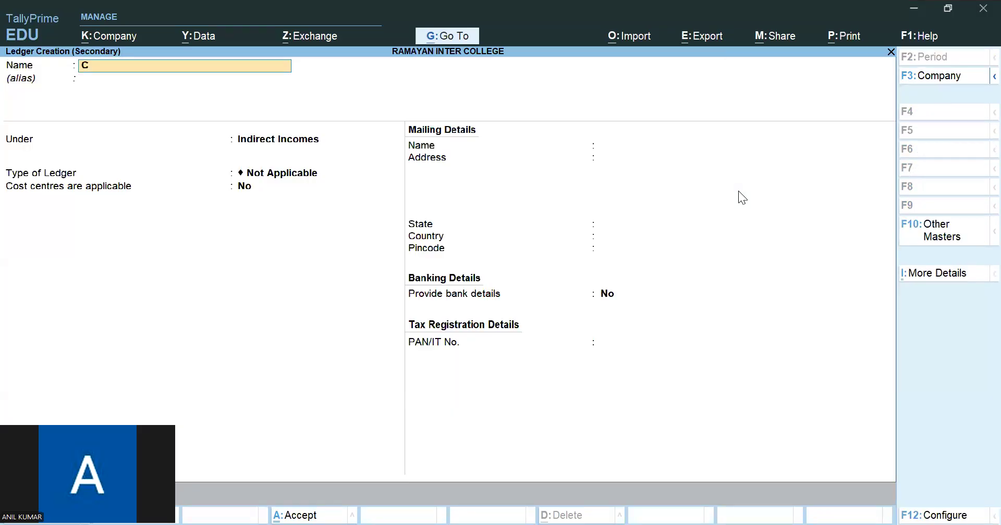
pyautogui.write('OURCE FEE')
pyautogui.press('Return')
pyautogui.press('Return')
pyautogui.hotkey('ctrl', 'a')
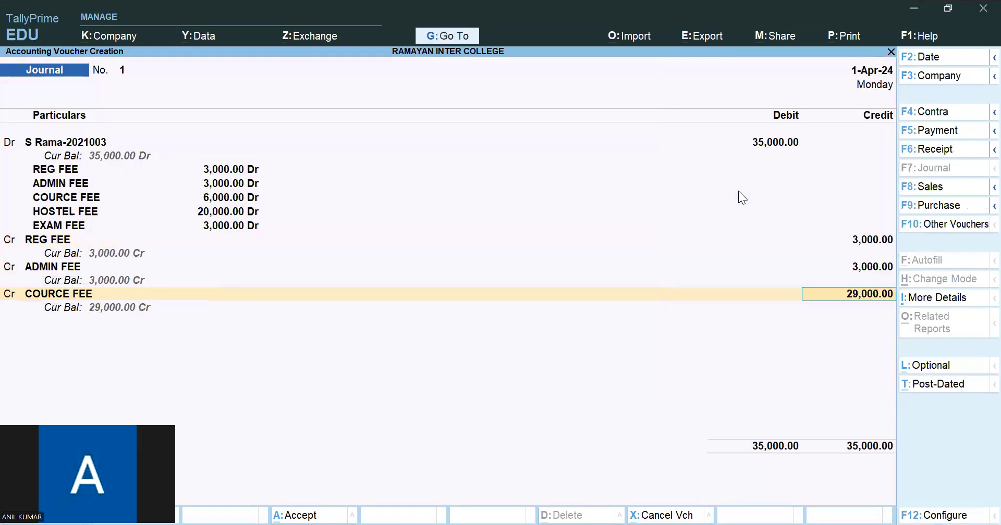
pyautogui.write('6000')
pyautogui.press('Return')
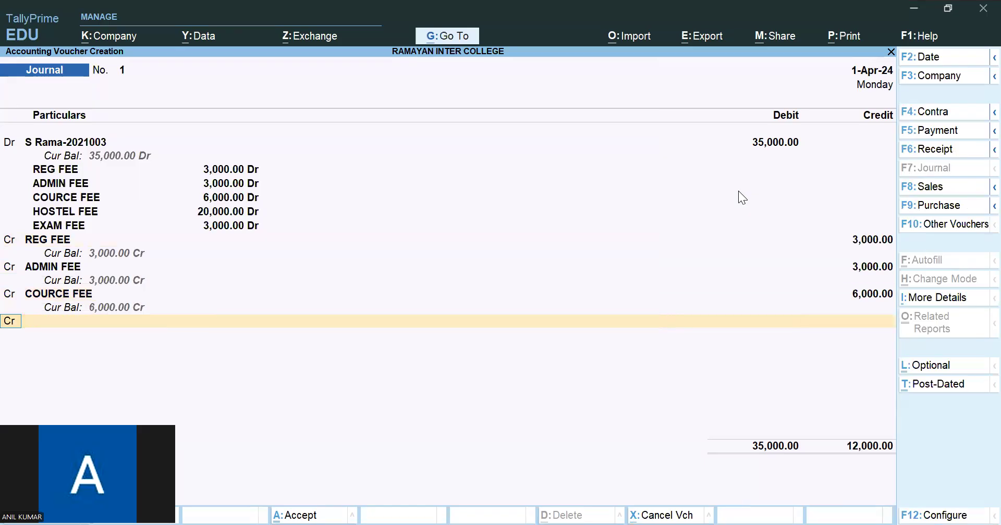
# - Create a HOSTEL FEE ledger under Indirect Incomes on a new credit line and credit it with 20,000
pyautogui.hotkey('alt', 'c')
pyautogui.write('HOSTEL FEE')
pyautogui.press('Return')
pyautogui.press('Return')
pyautogui.press('Return')
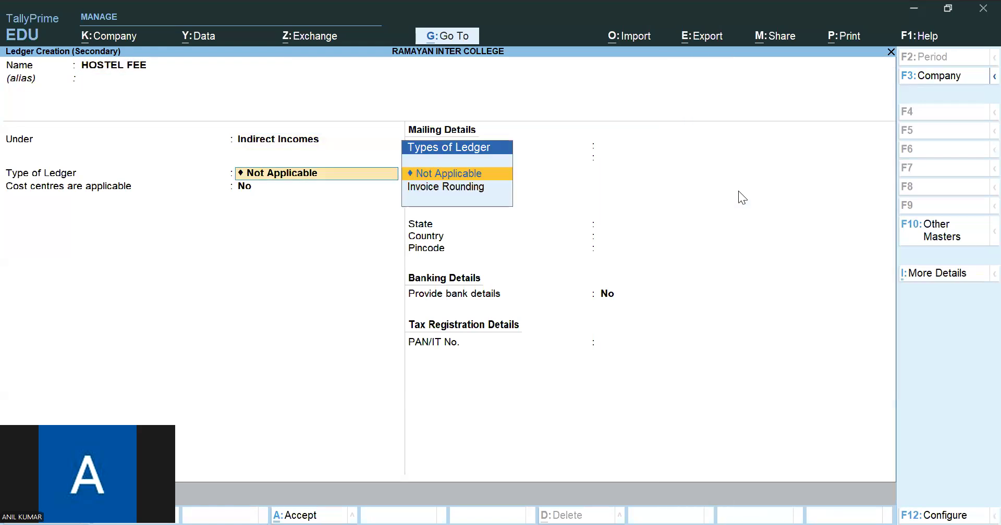
pyautogui.hotkey('ctrl', 'a')
pyautogui.press('Return')
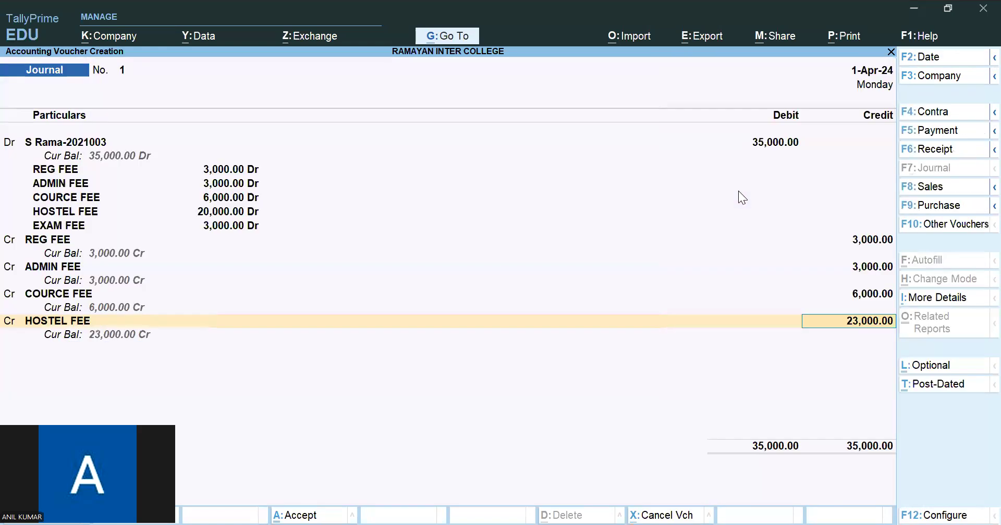
pyautogui.write('20000')
pyautogui.press('Return')
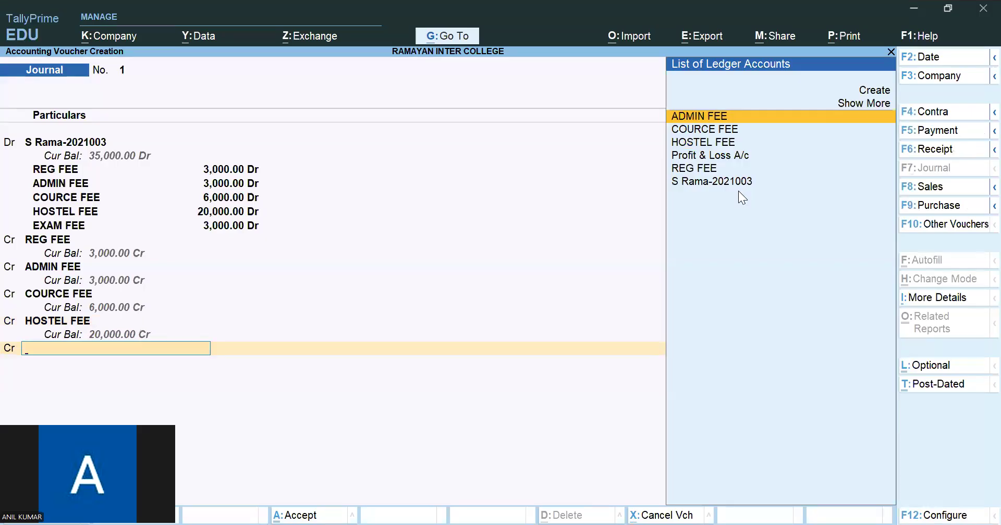
# - Create an EXAM FEE ledger under Indirect Incomes for the last credit line, accept 3,000 as its credit, and save the journal voucher
pyautogui.hotkey('alt', 'c')
pyautogui.write('EXAM FEE')
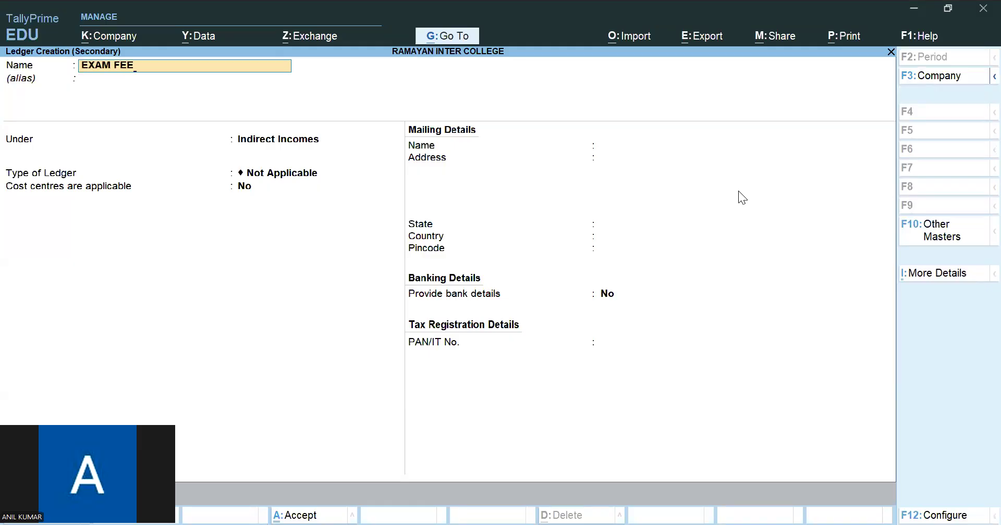
pyautogui.hotkey('ctrl', 'a')
pyautogui.press('Return')
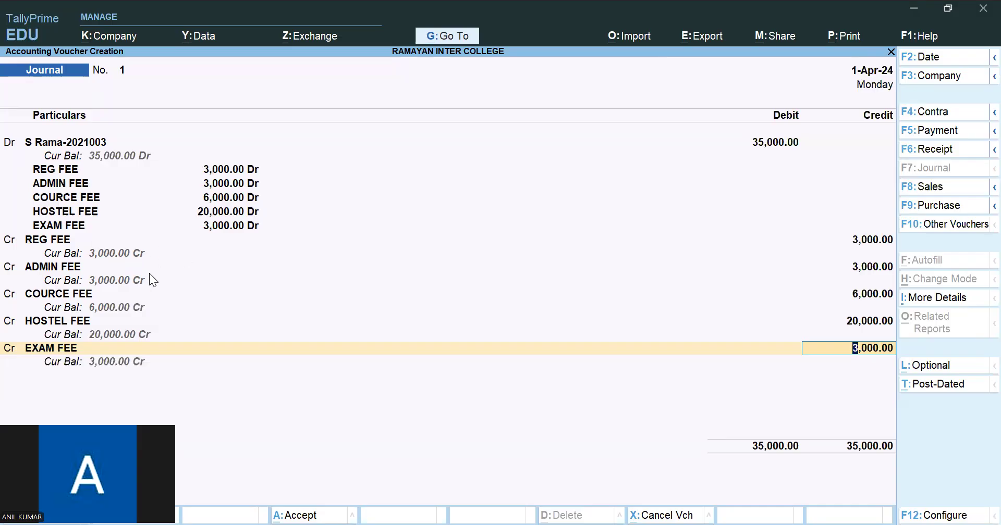
pyautogui.press('ctrl')
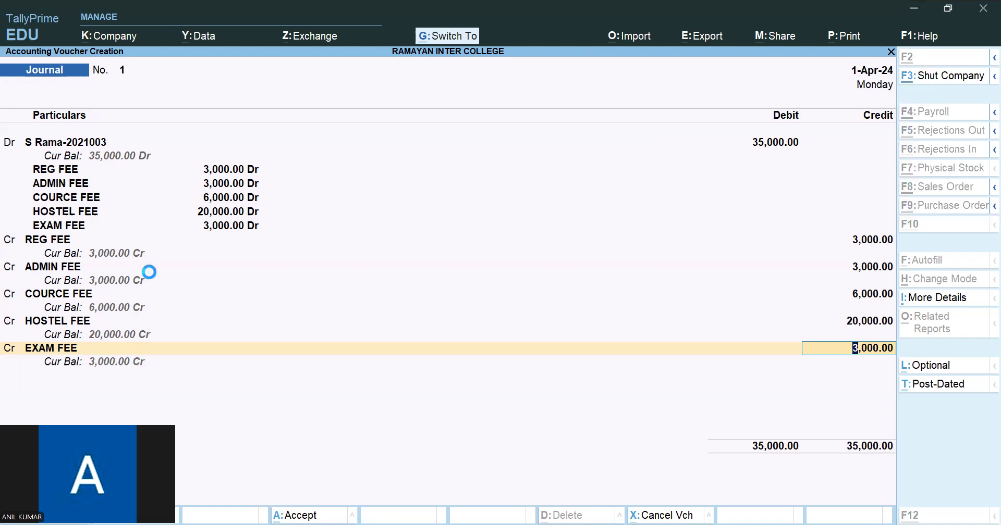
pyautogui.hotkey('ctrl', 'a')
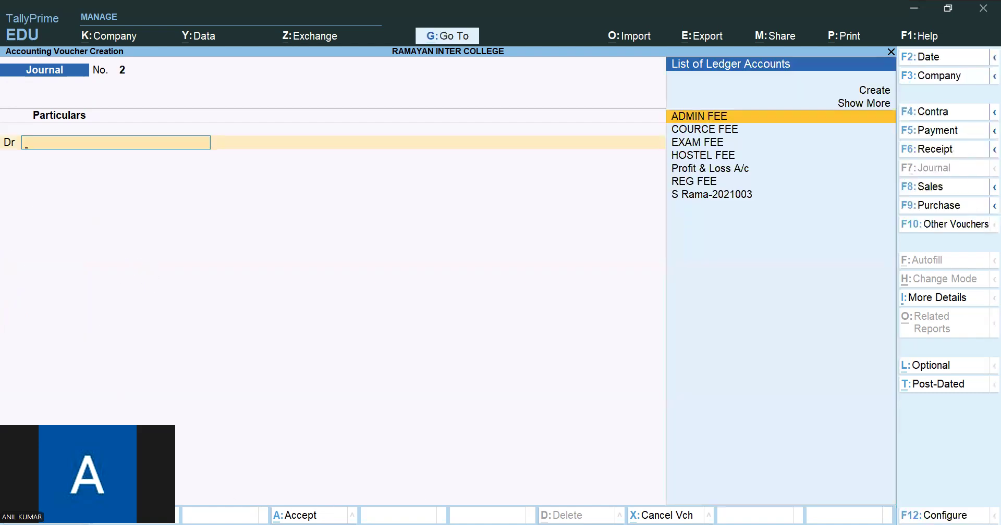
# - Switch to the Colleges Accounts PDF and look up the third student's name, type, group, year and admission number
pyautogui.hotkey('alt', 'Tab')
pyautogui.tripleClick(406, 261)
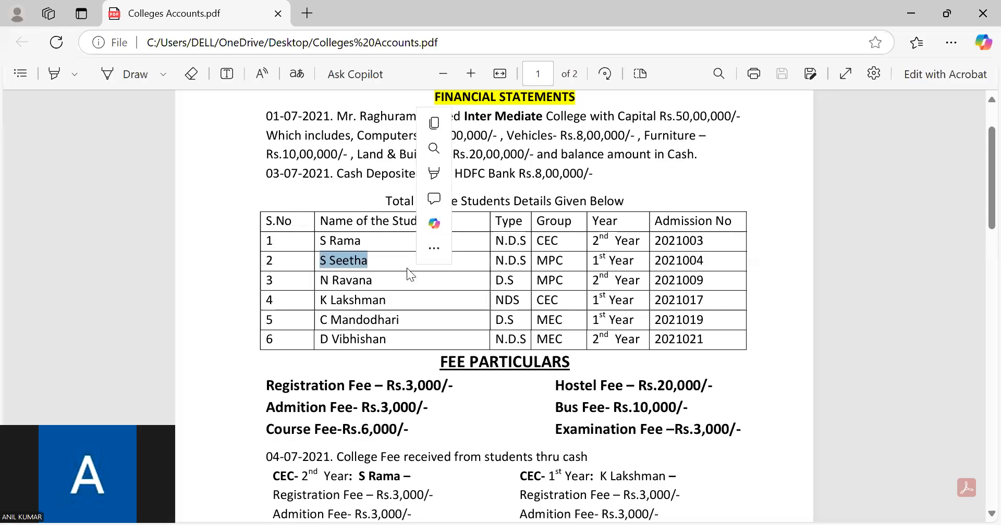
pyautogui.click(503, 265)
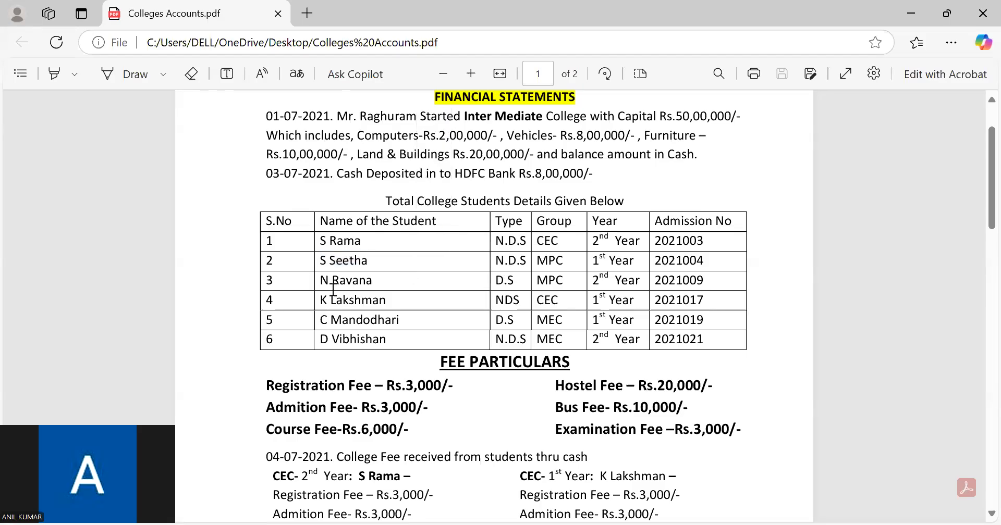
pyautogui.moveTo(320, 281); pyautogui.dragTo(380, 282)
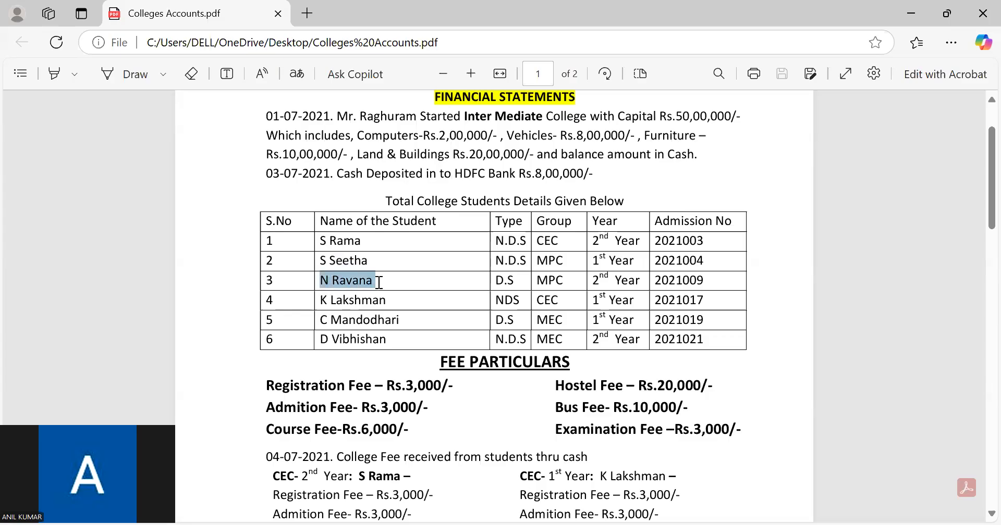
pyautogui.click(326, 260)
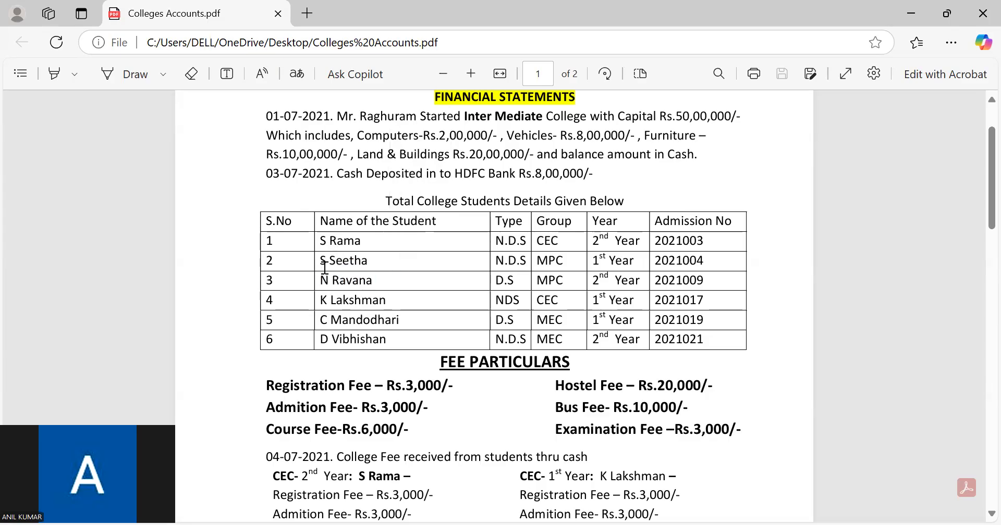
pyautogui.moveTo(320, 281); pyautogui.dragTo(389, 279)
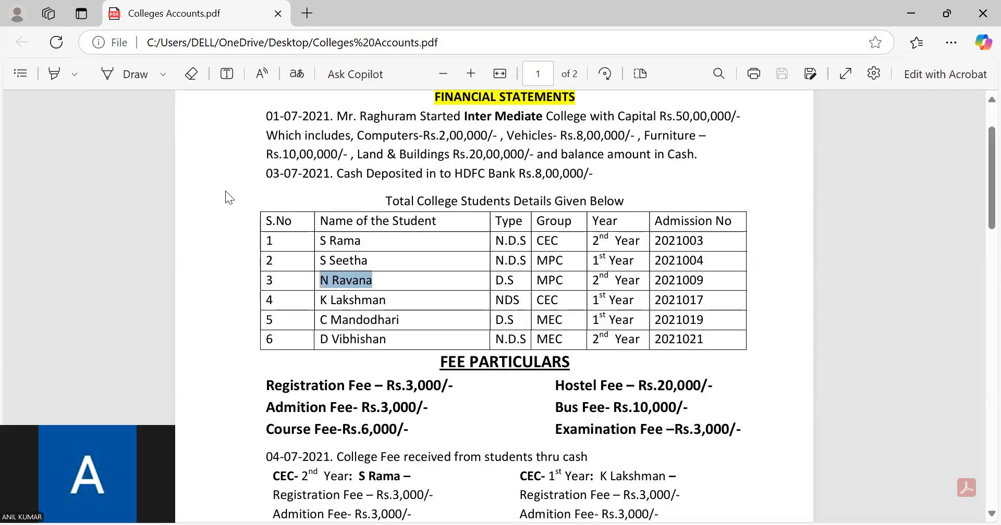
# - Switch back to TallyPrime and start a ledger for the new journal's debit line, named with the third student's name and admission number
pyautogui.hotkey('alt', 'Tab')
pyautogui.hotkey('alt', 'c')
pyautogui.write('RAVANA')
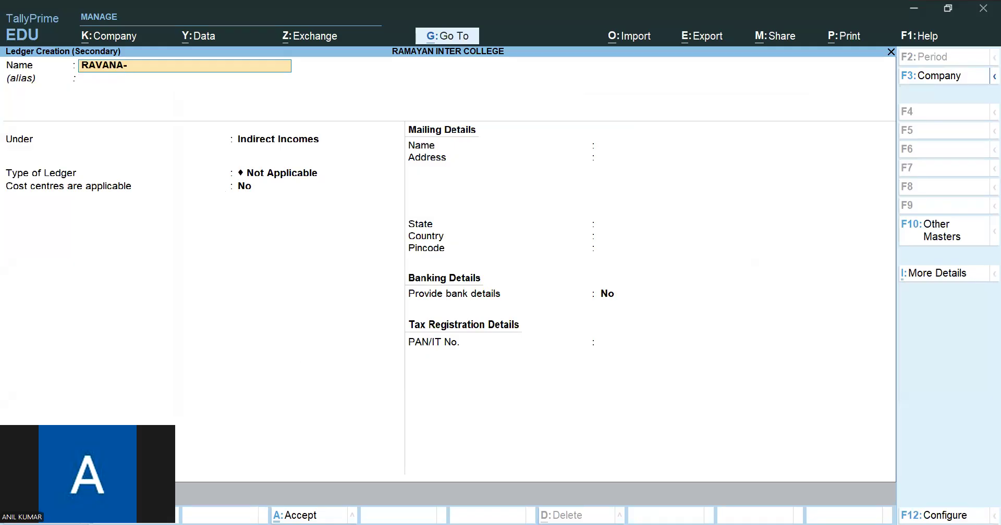
pyautogui.write('-2021009')
pyautogui.press('Return')
pyautogui.press('Return')
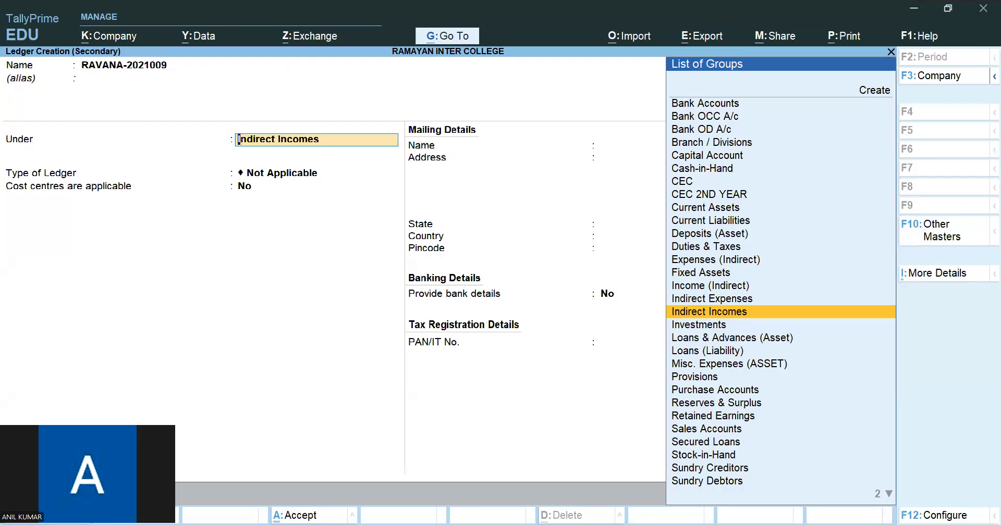
# - Start a new group named MPC 2ND YR, without an alias, for the student ledger
pyautogui.press('alt')
pyautogui.hotkey('alt', 'c')
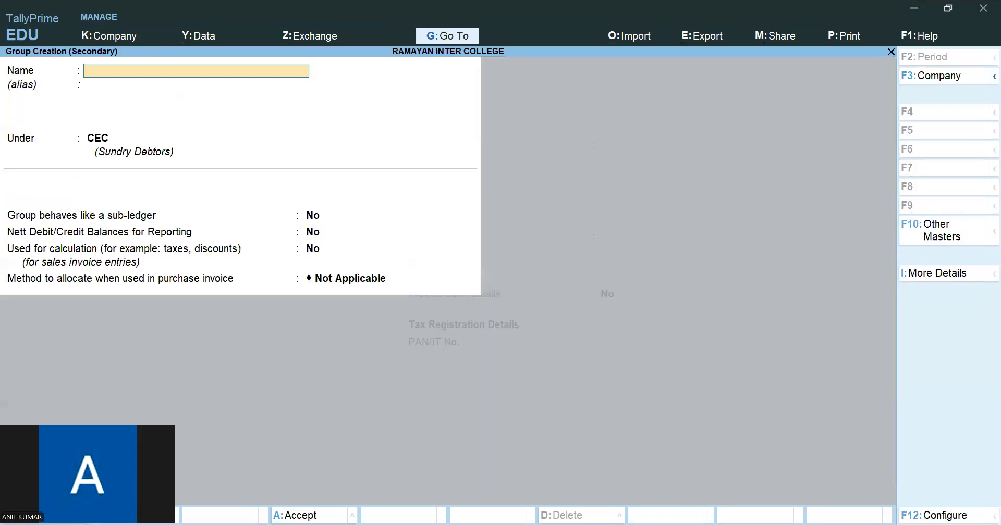
pyautogui.write('MPC 2ND YR')
pyautogui.press('Return')
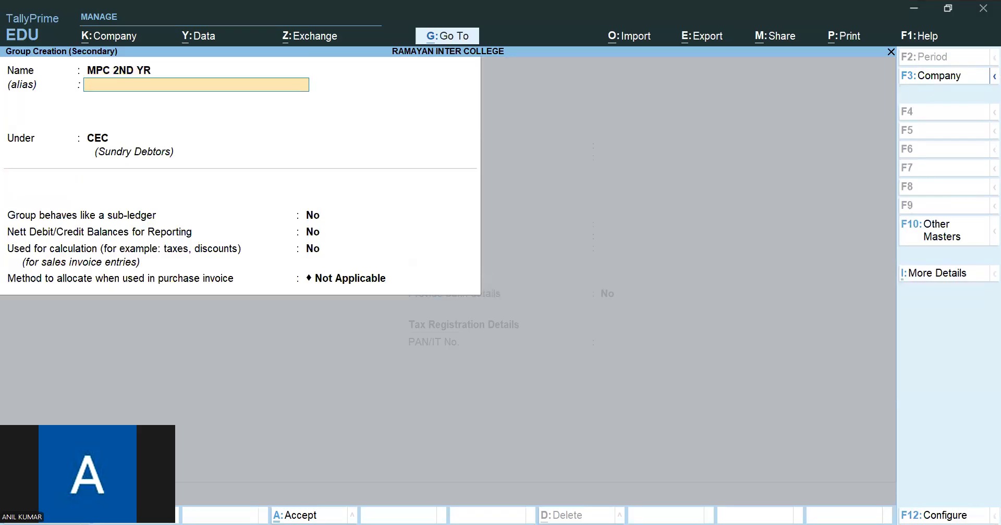
pyautogui.press('Return')
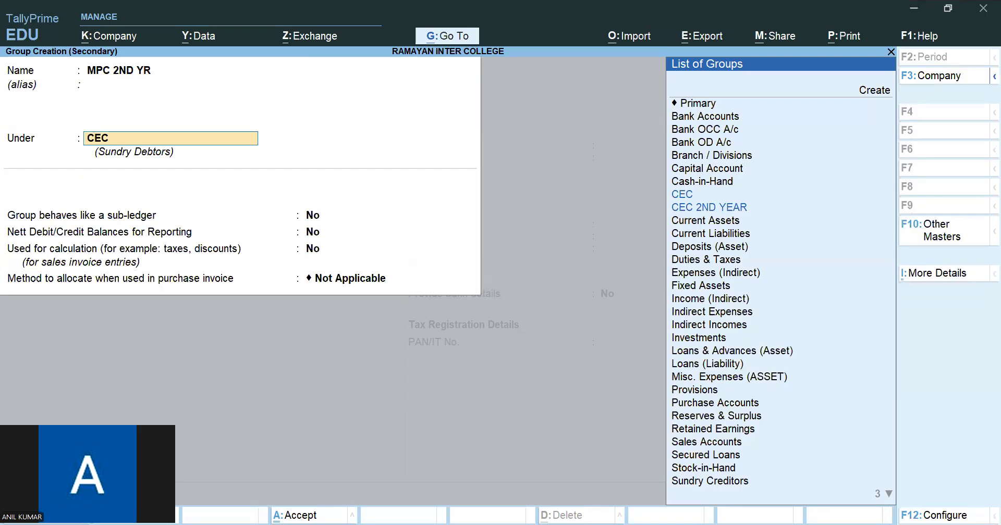
# - Create a parent group MPC under Sundry Debtors and save the MPC 2ND YR group beneath it
pyautogui.hotkey('shift', 'Tab')
pyautogui.write('MPC')
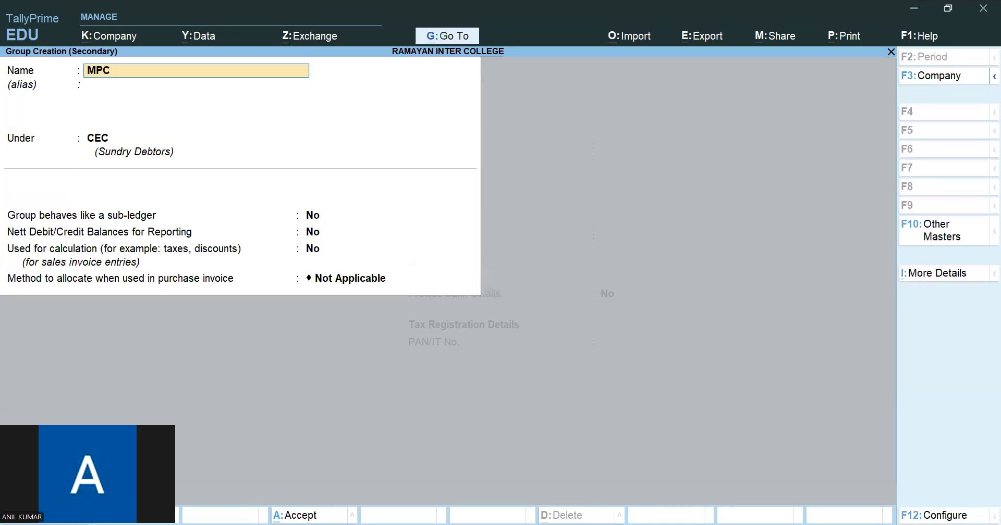
pyautogui.press('Return')
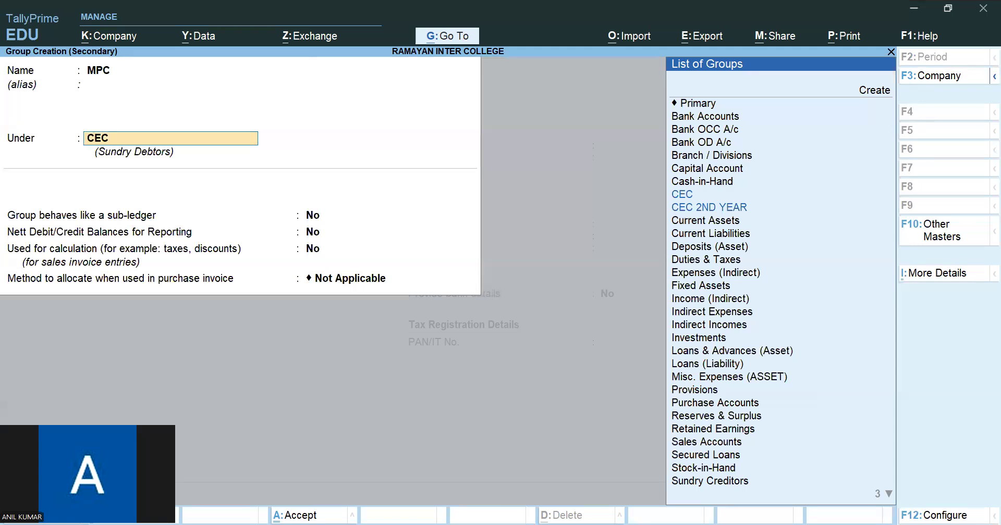
pyautogui.write('SU')
pyautogui.press('Down')
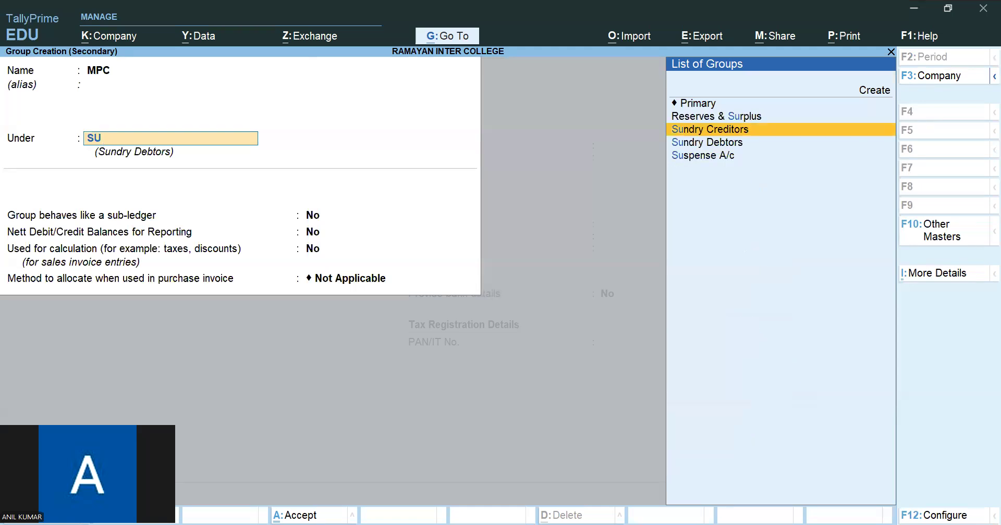
pyautogui.press('Down')
pyautogui.press('Return')
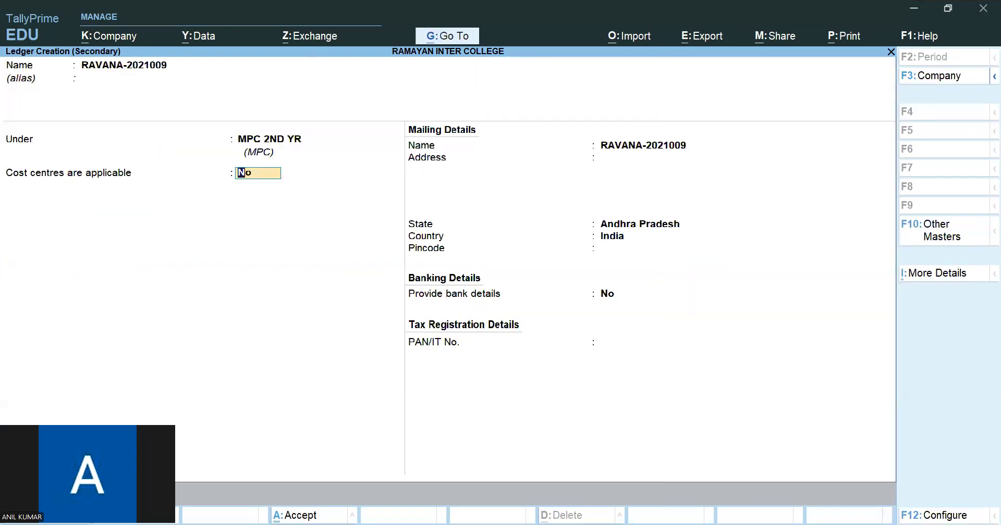
# - Set Cost centres are applicable to Yes for the student ledger and save it
pyautogui.write('Y')
pyautogui.press('Return')
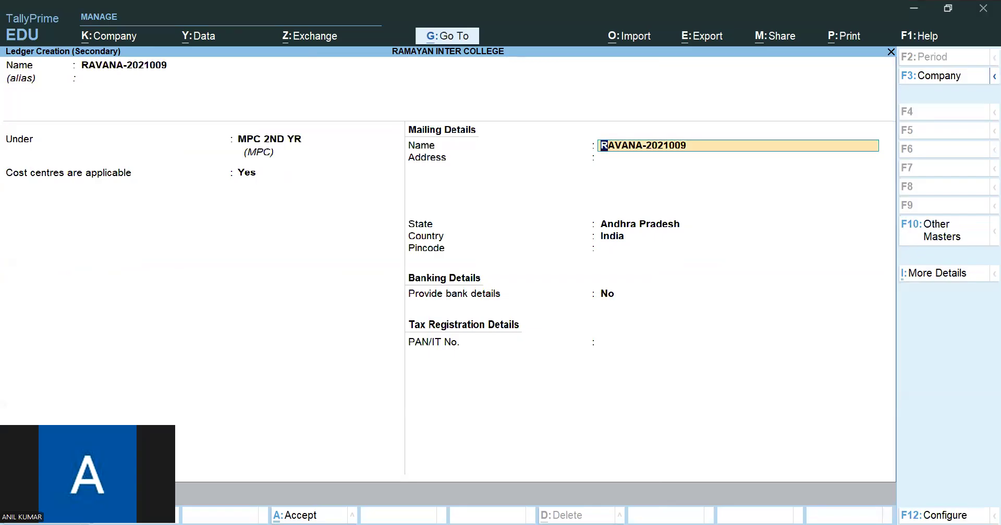
pyautogui.hotkey('ctrl', 'a')
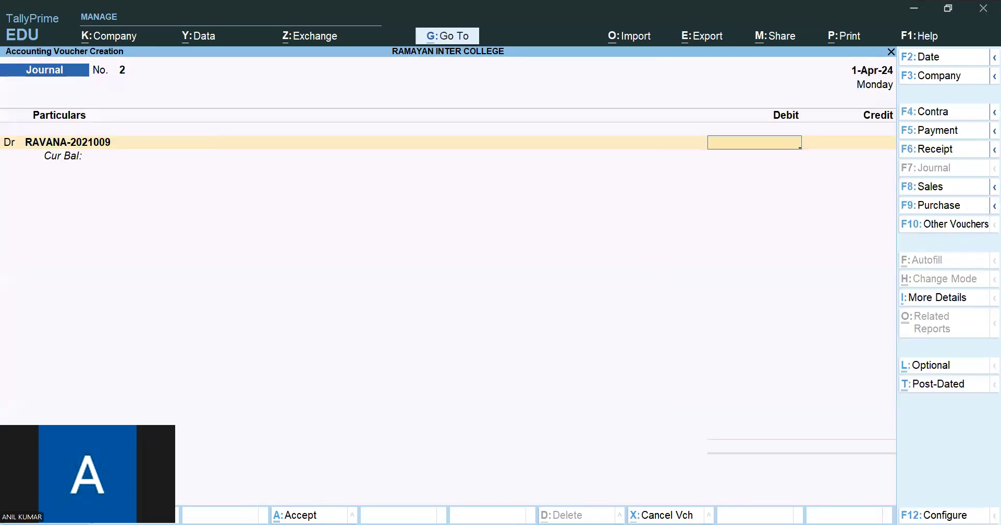
# - Check the fee particulars in the PDF, return to TallyPrime, and set the student's debit amount in the journal to 25,000
pyautogui.hotkey('alt', 'Tab')
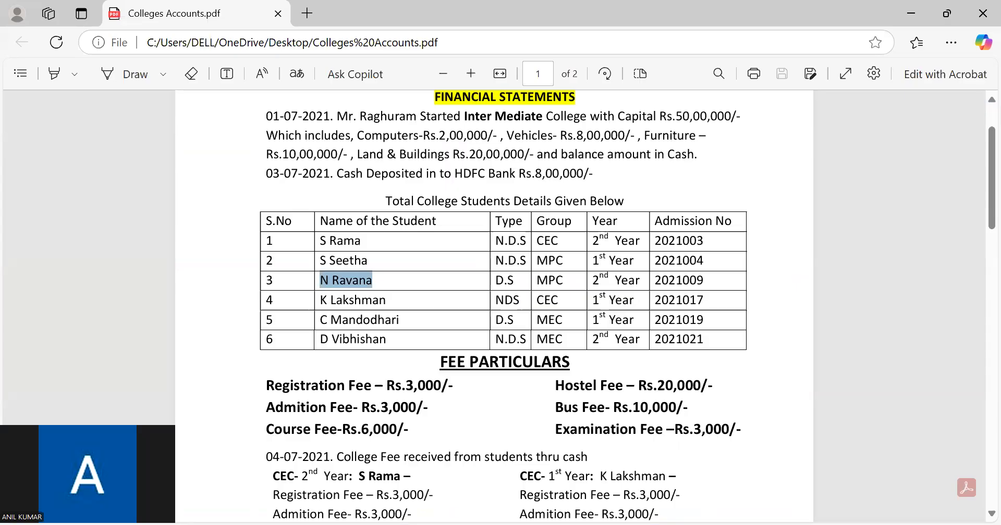
pyautogui.hotkey('alt', 'Tab')
pyautogui.write('250000')
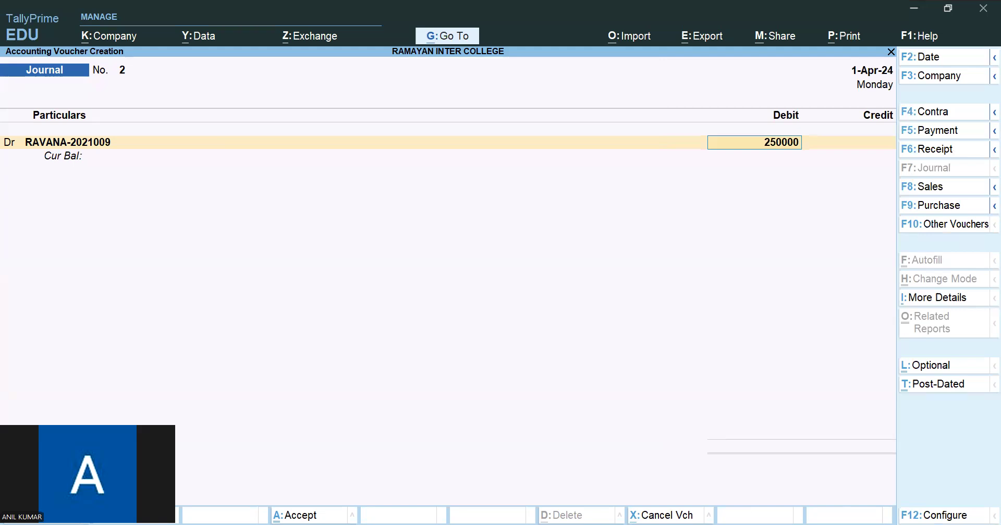
pyautogui.press('Return')
pyautogui.press('Escape')
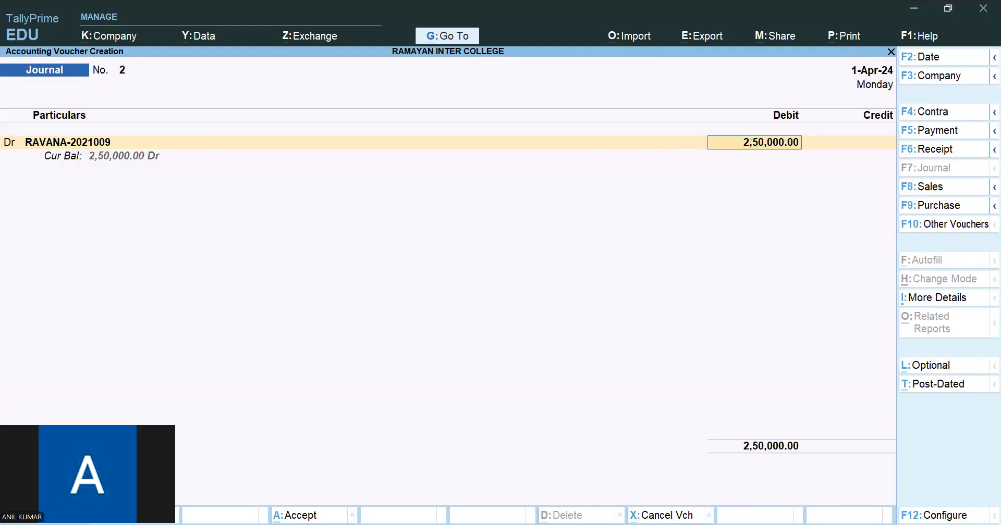
pyautogui.write('25000')
pyautogui.press('Return')
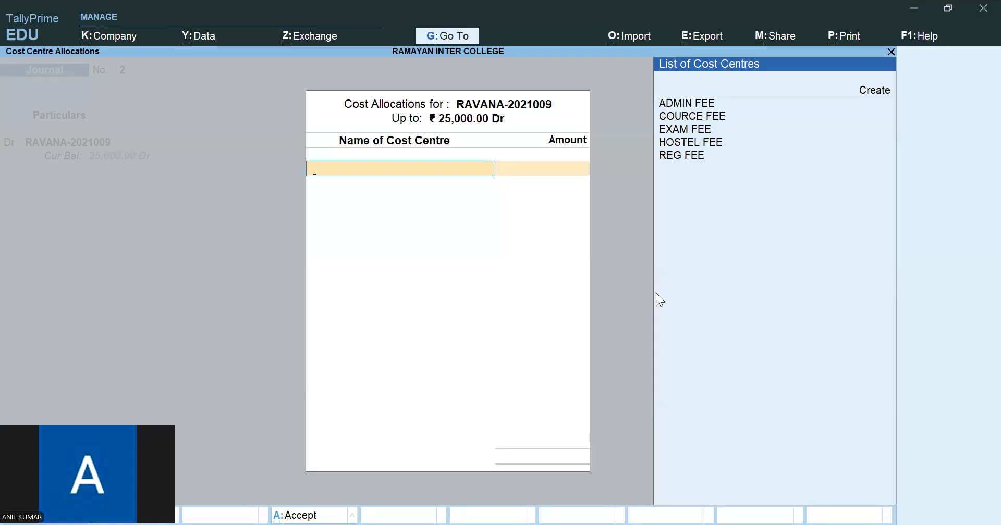
# - Check the fee particulars in the PDF, return to TallyPrime, and allocate 3,000 of the student's debit to the REG FEE cost centre
pyautogui.hotkey('alt', 'Tab')
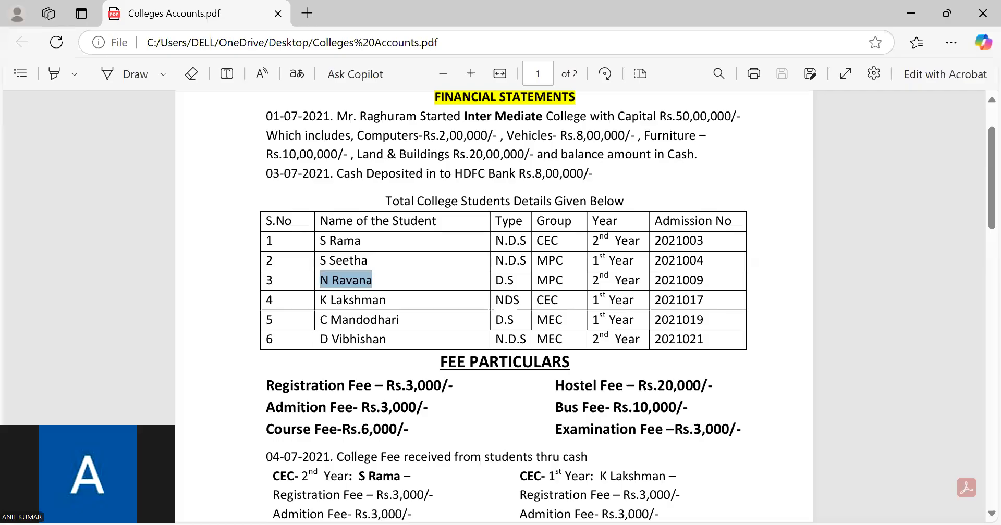
pyautogui.hotkey('alt', 'Tab')
pyautogui.write('RE')
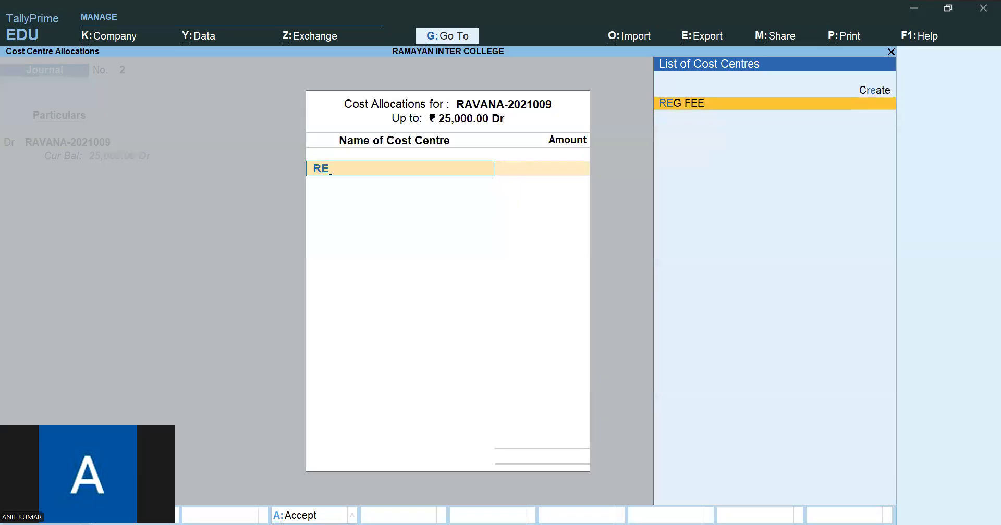
pyautogui.press('Return')
pyautogui.write('3000')
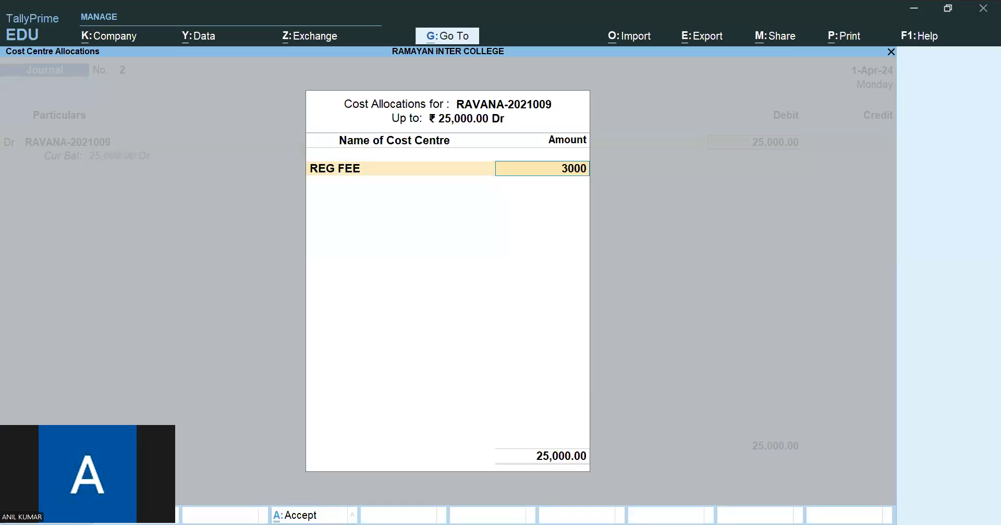
pyautogui.press('Return')
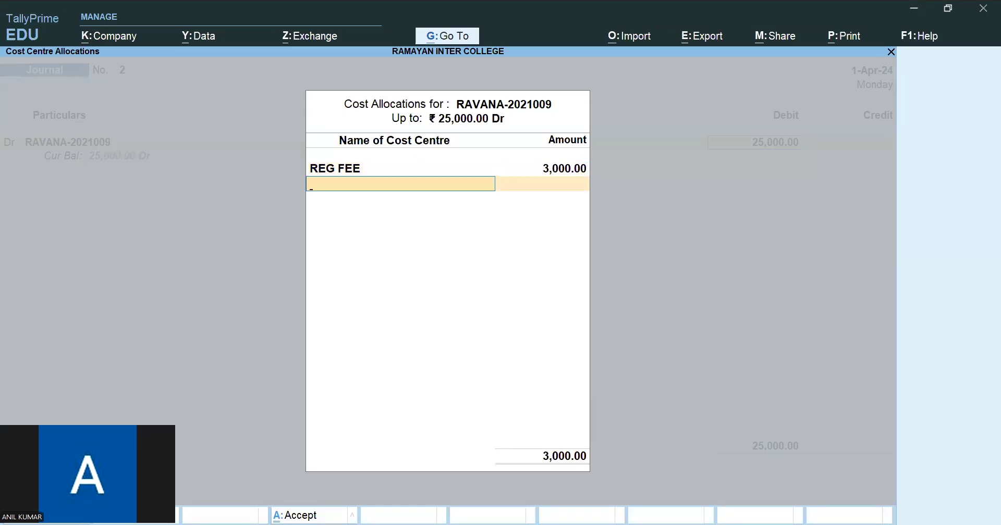
# - Allocate 3,000 of the student's debit to the ADMIN FEE cost centre, consulting the PDF
pyautogui.hotkey('alt', 'Tab')
pyautogui.hotkey('alt', 'Tab')
pyautogui.write('AD')
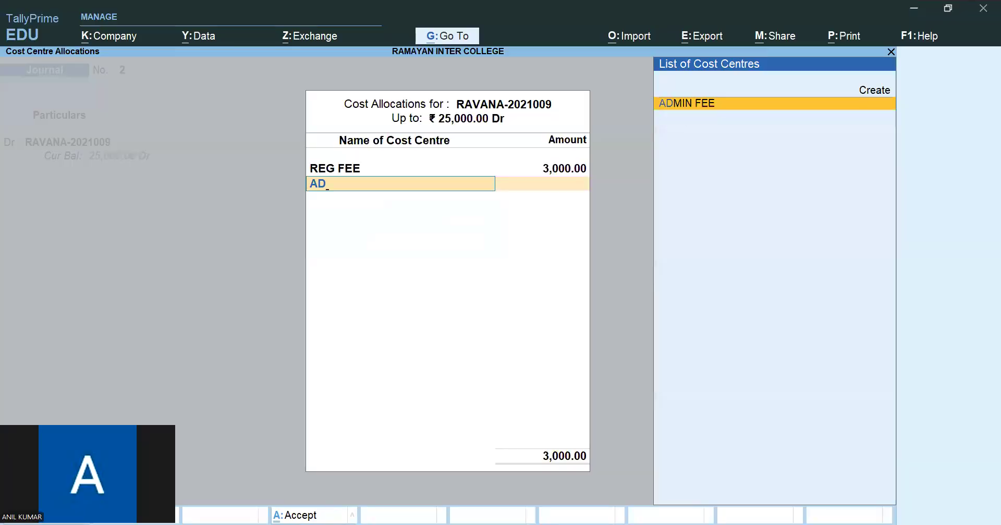
pyautogui.press('Return')
pyautogui.write('3,00')
pyautogui.write('000')
pyautogui.press('Return')
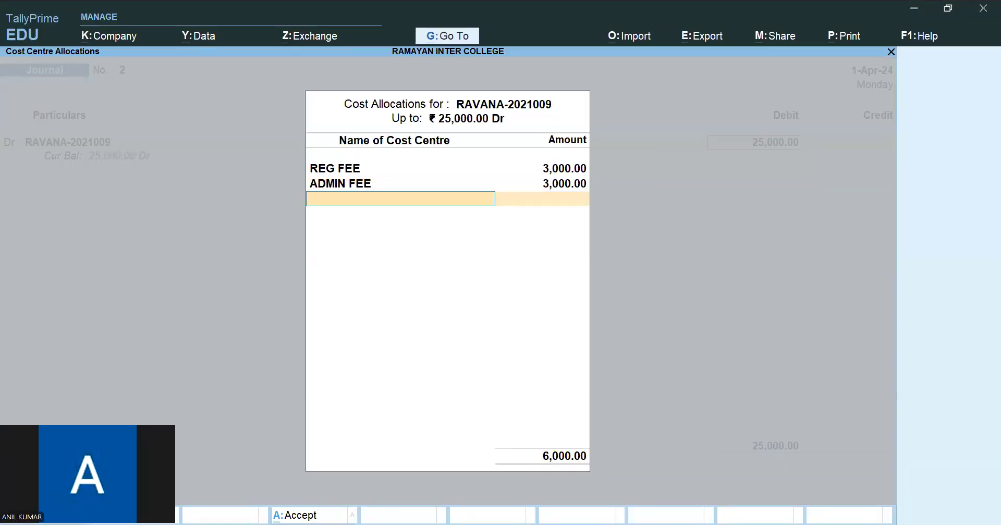
# - Allocate 6,000 of the student's debit to the COURCE FEE cost centre
pyautogui.write('CO')
pyautogui.press('Return')
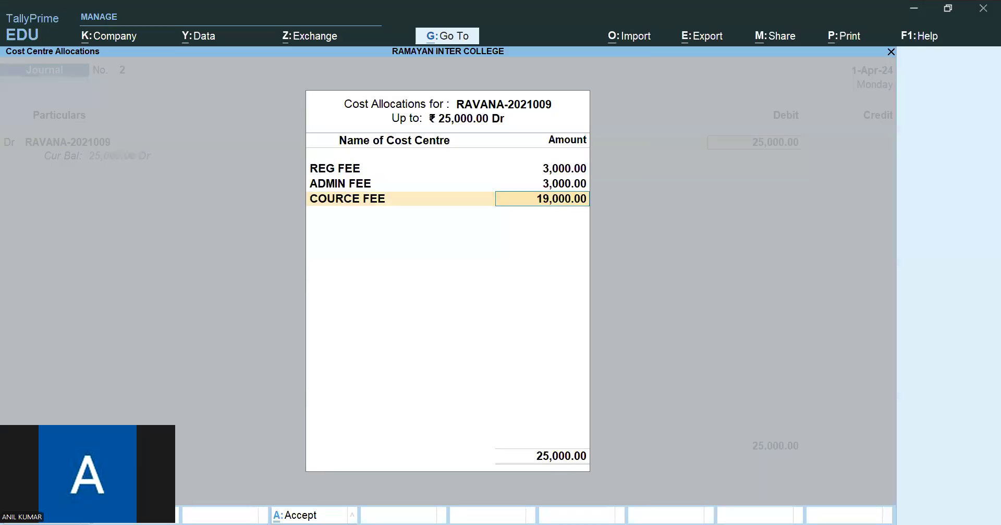
pyautogui.write('6000')
pyautogui.press('Return')
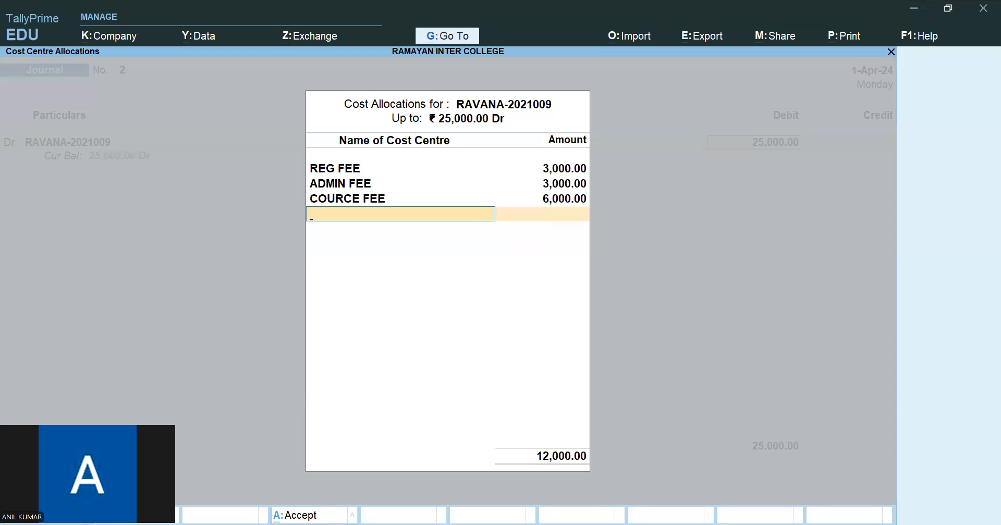
# - Create a BUS FEE cost centre under Primary, without an alias, and allocate 10,000 of the student's debit to it
pyautogui.hotkey('alt', 'c')
pyautogui.write('BUS')
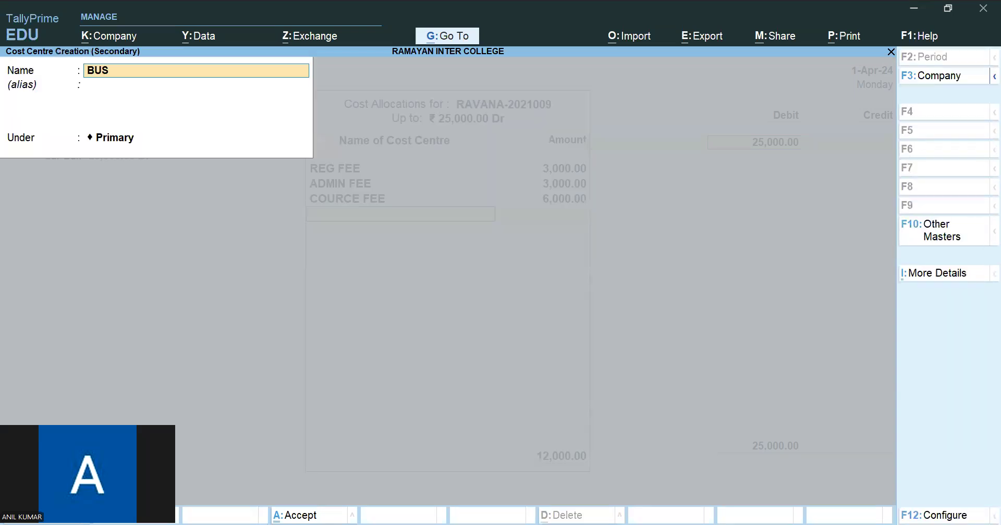
pyautogui.write(' FEE')
pyautogui.press('Return')
pyautogui.press('Return')
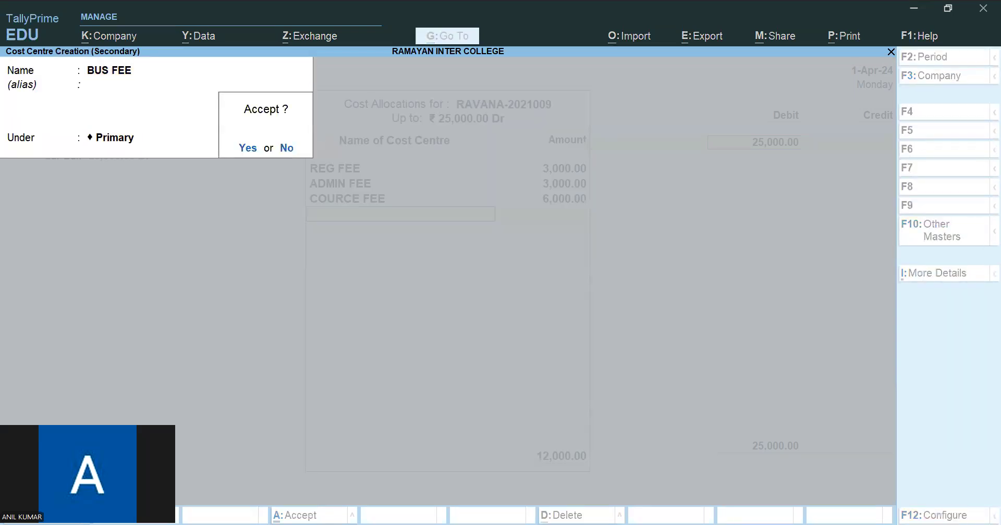
pyautogui.press('Return')
pyautogui.write('10000')
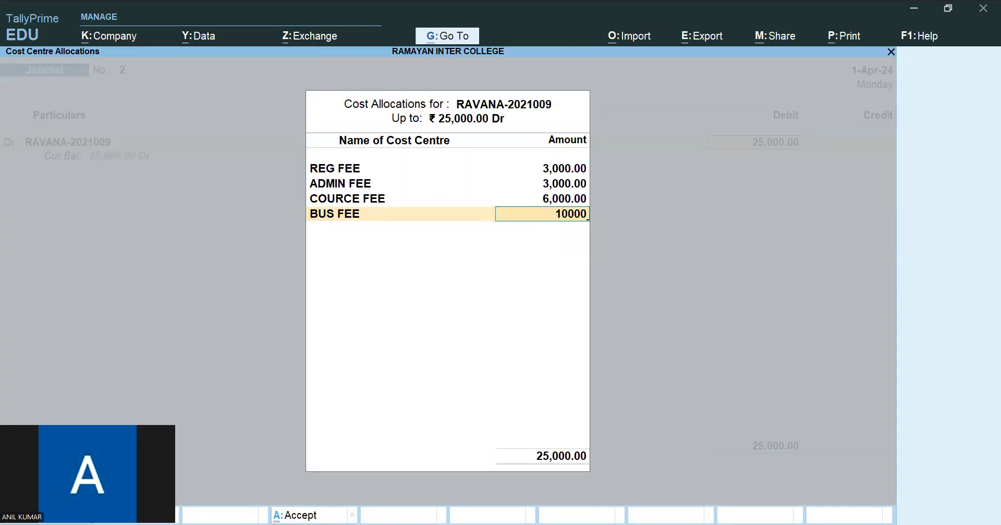
pyautogui.press('Return')
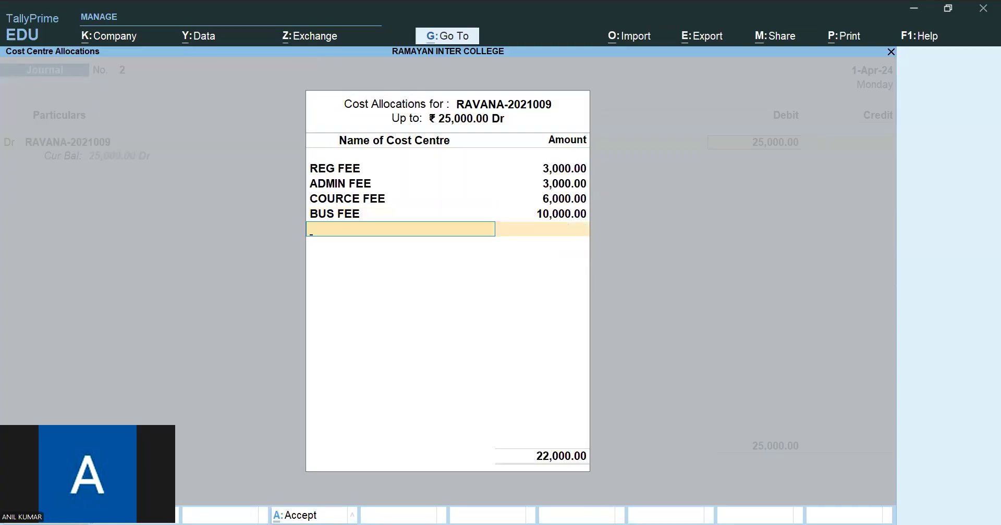
# - Allocate the remaining 3,000 of the student's debit to the EXAM FEE cost centre and finish the cost allocations
pyautogui.write('EX')
pyautogui.press('Return')
pyautogui.press('Return')
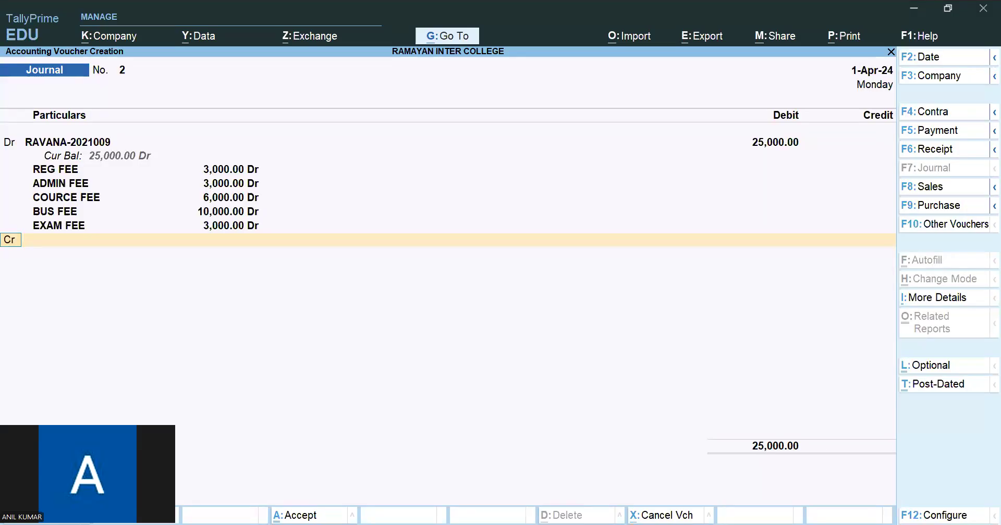
# - Add a credit line of 3,000 for the REG FEE ledger to the journal
pyautogui.press('Return')
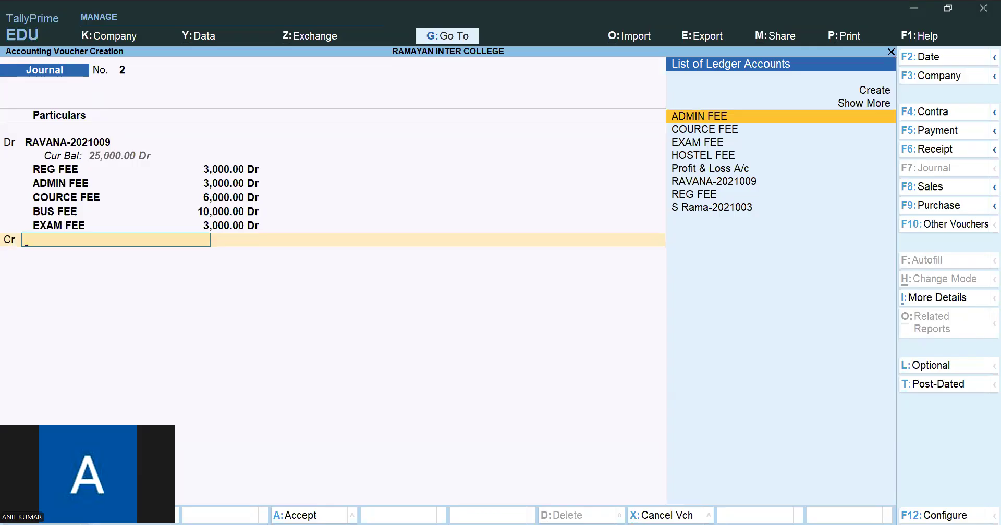
pyautogui.press('Down')
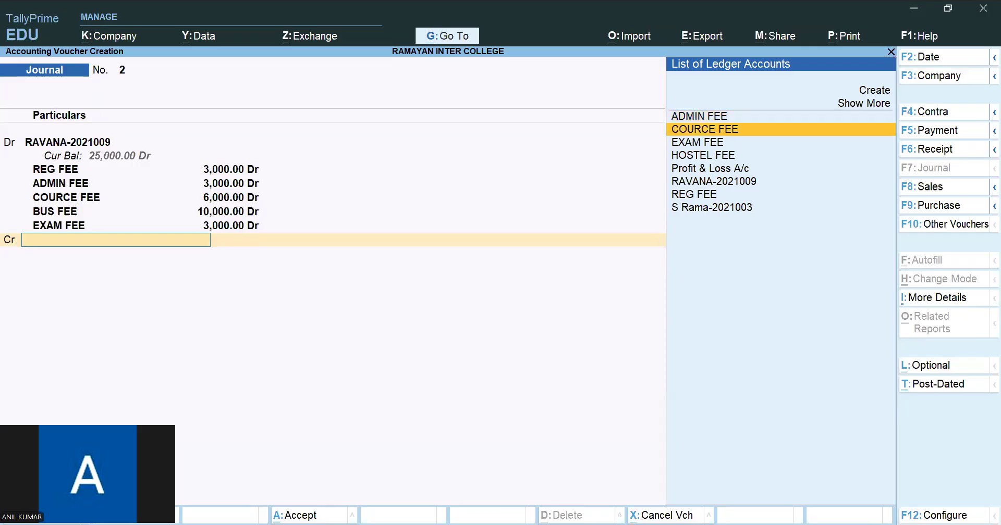
pyautogui.press('Down')
pyautogui.press('Down')
pyautogui.press('Down')
pyautogui.press('Down')
pyautogui.press('Down')
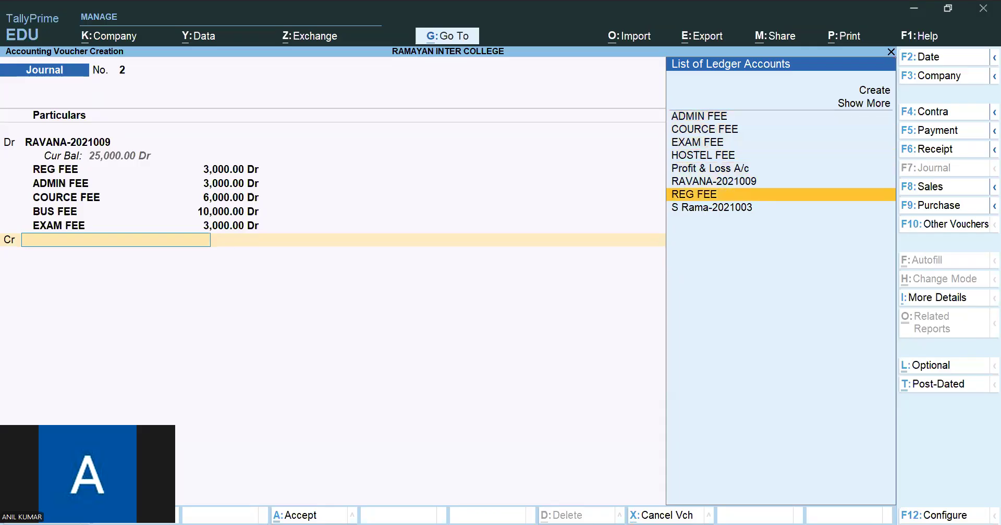
pyautogui.press('Return')
pyautogui.press('BackSpace')
pyautogui.write('3000')
pyautogui.press('Return')
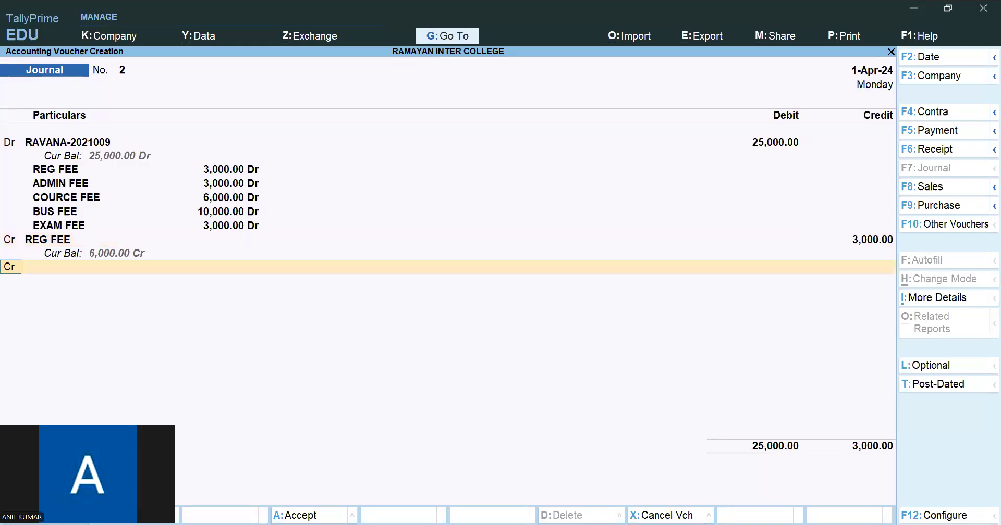
# - Credit the ADMIN FEE ledger with 3,000 in the journal
pyautogui.write('AD')
pyautogui.press('Return')
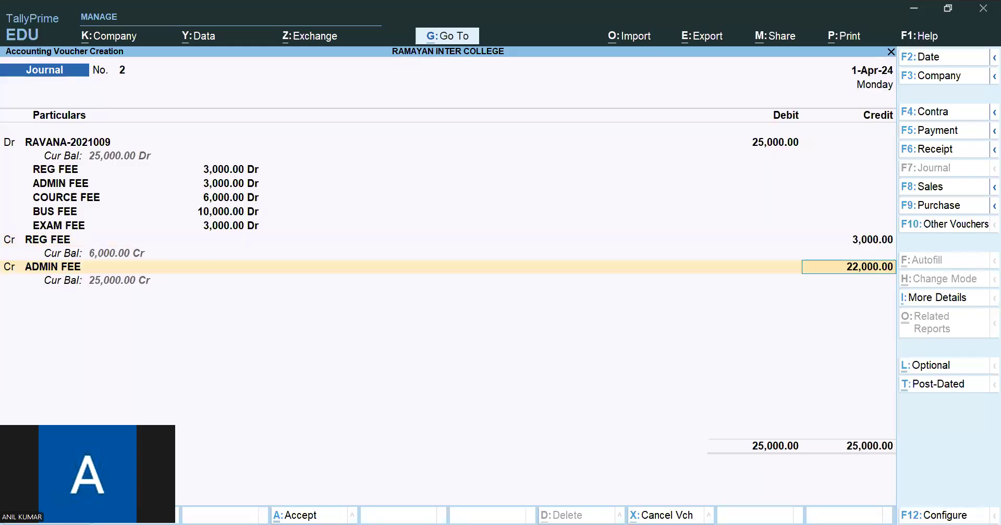
pyautogui.write('3000')
pyautogui.press('Return')
# - Credit the COURCE FEE ledger with 6,000 in the journal
pyautogui.write('CO')
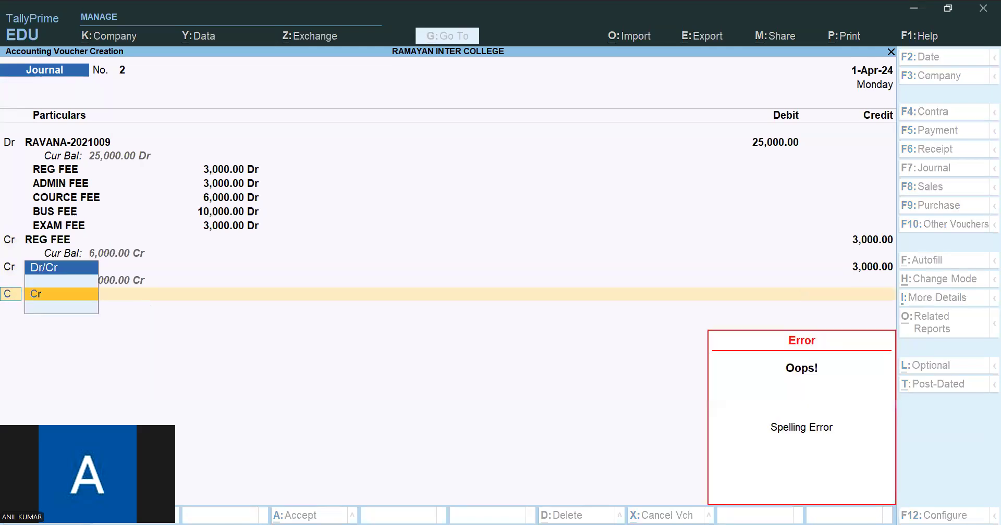
pyautogui.press('Return')
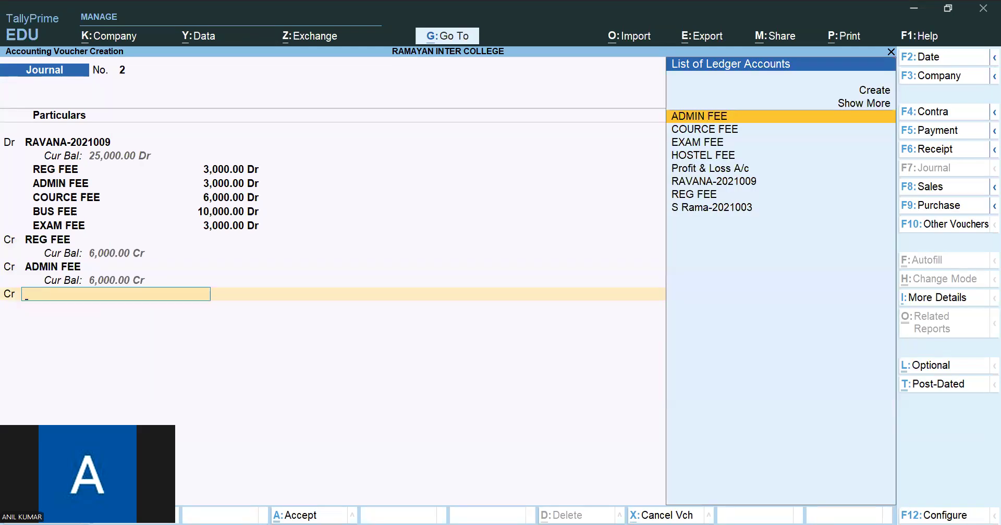
pyautogui.write('COU')
pyautogui.press('Return')
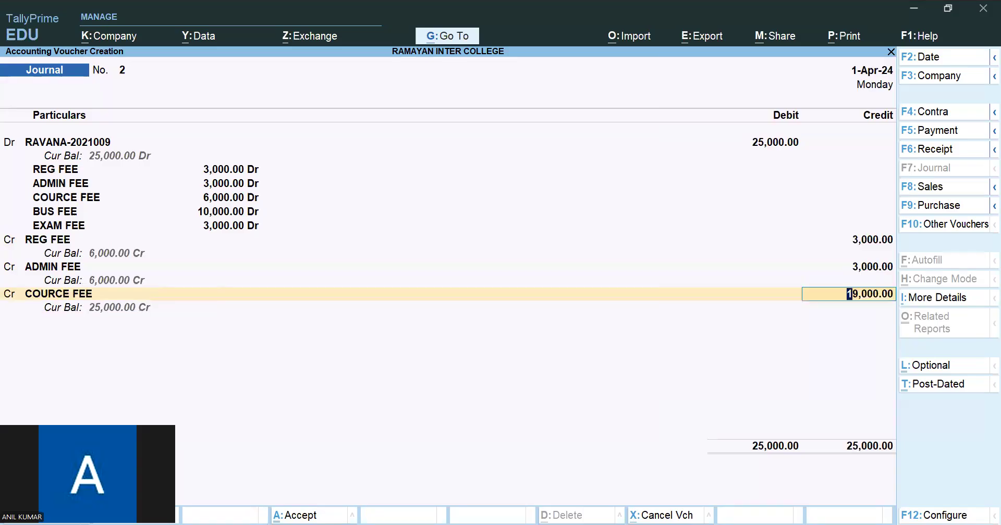
pyautogui.write('6000')
pyautogui.press('Return')
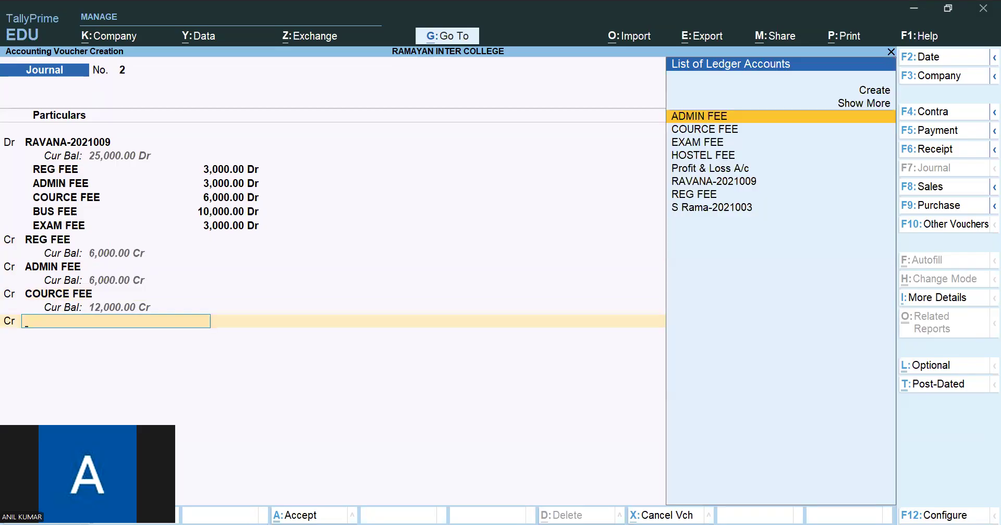
# - Create a BUS FEE ledger under Indirect Incomes, without an alias, and credit it with 10,000 in the journal
pyautogui.hotkey('alt', 'c')
pyautogui.write('BUS FE')
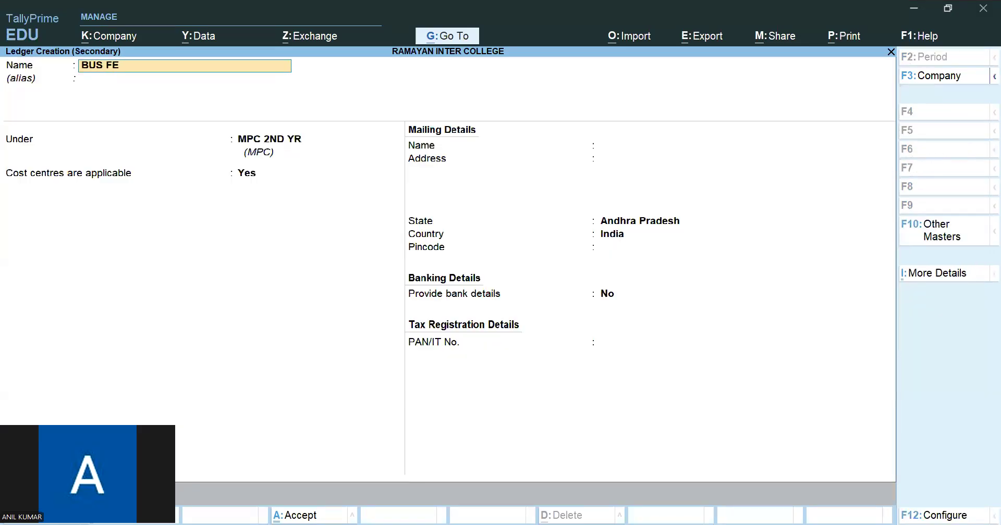
pyautogui.write('E')
pyautogui.press('Return')
pyautogui.press('Return')
pyautogui.write('IND')
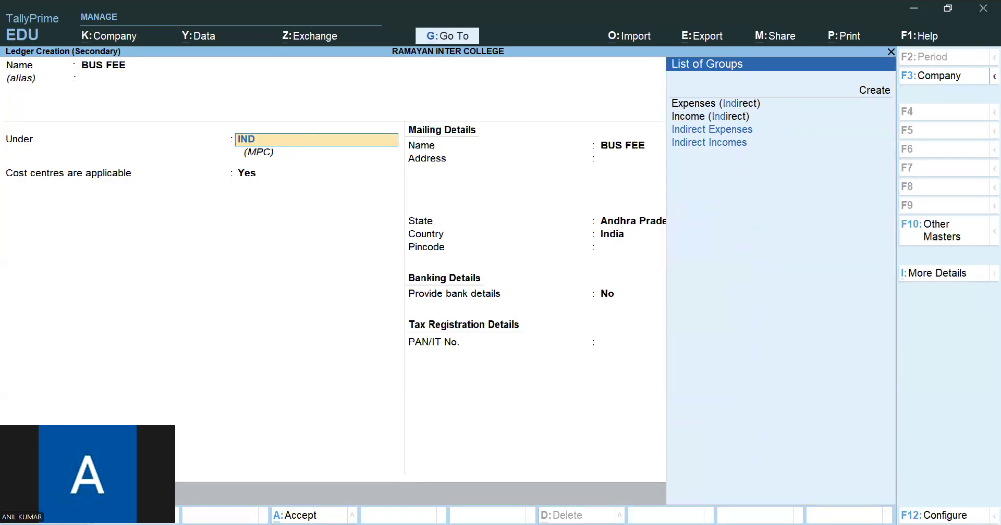
pyautogui.press('Down')
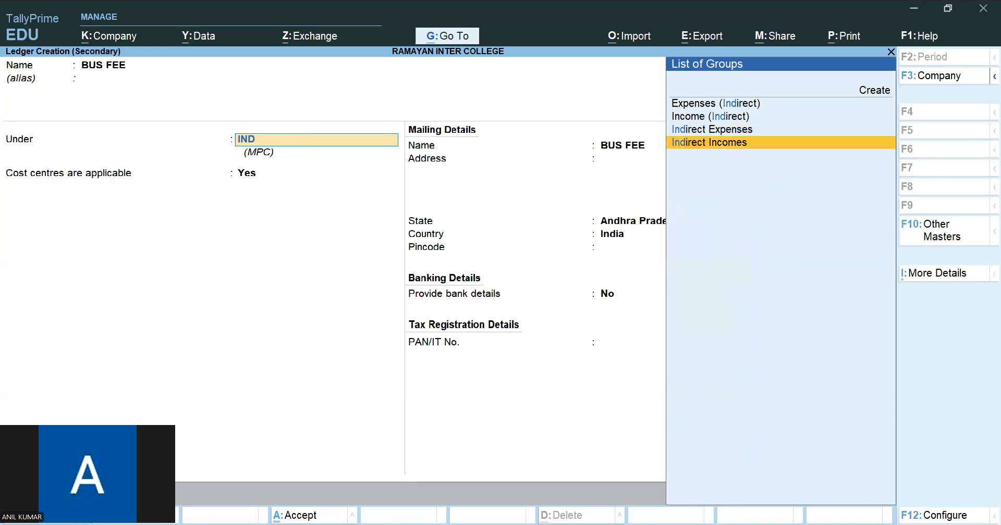
pyautogui.press('Return')
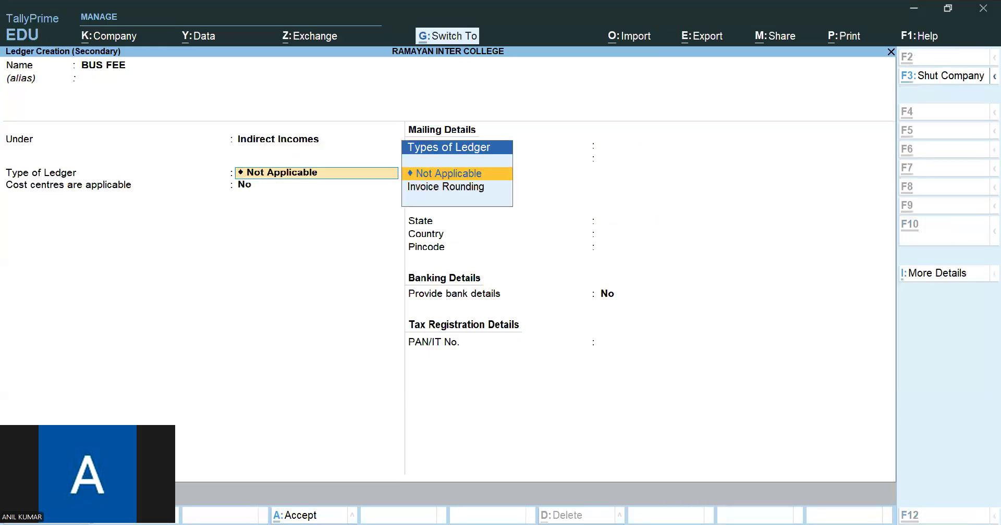
pyautogui.hotkey('ctrl', 'a')
pyautogui.write('10000')
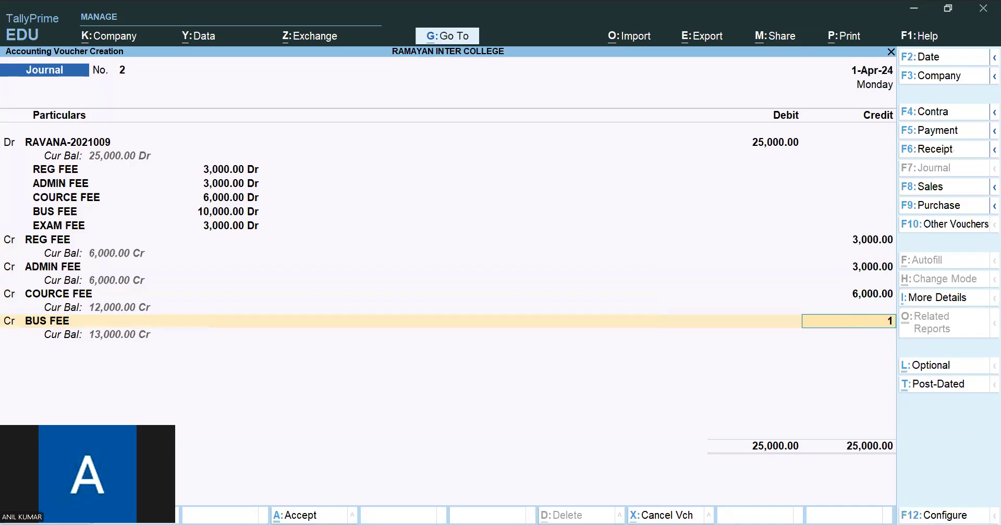
pyautogui.press('Return')
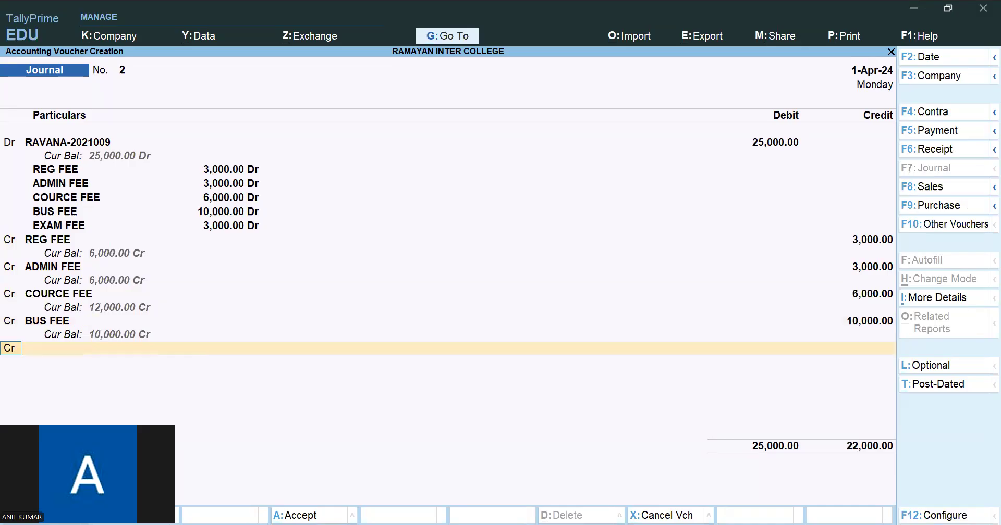
# - Credit the EXAM FEE ledger with 3,000 and save the journal voucher without a narration
pyautogui.press('Return')
pyautogui.write('EX')
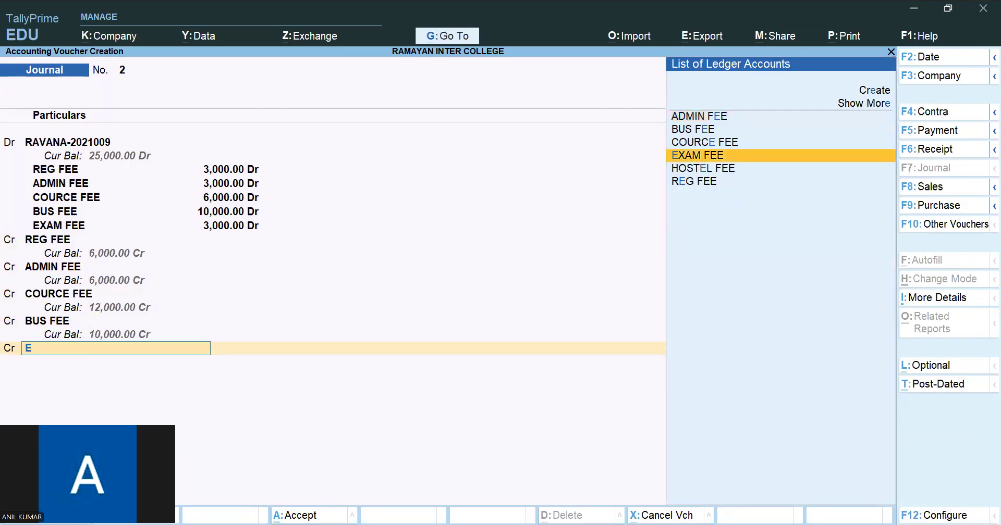
pyautogui.press('Return')
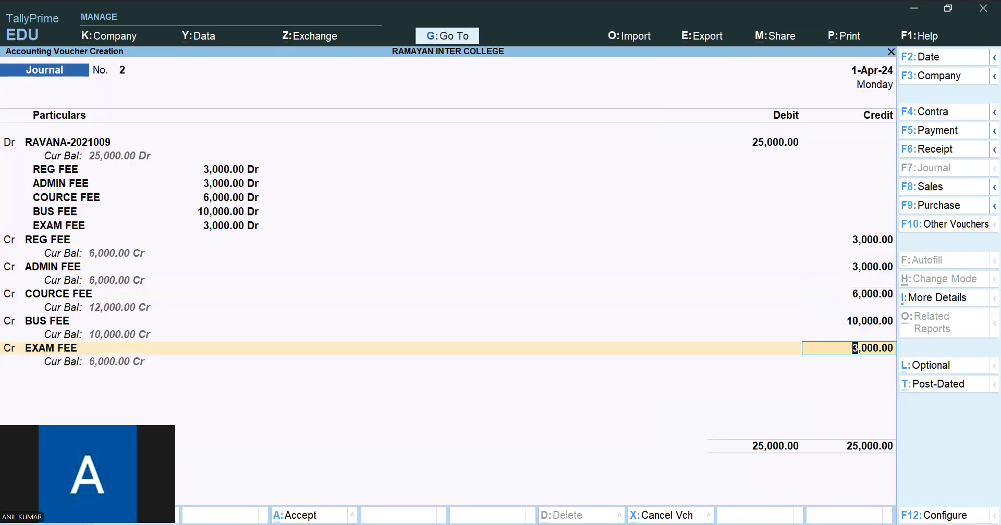
pyautogui.press('Return')
pyautogui.press('Return')
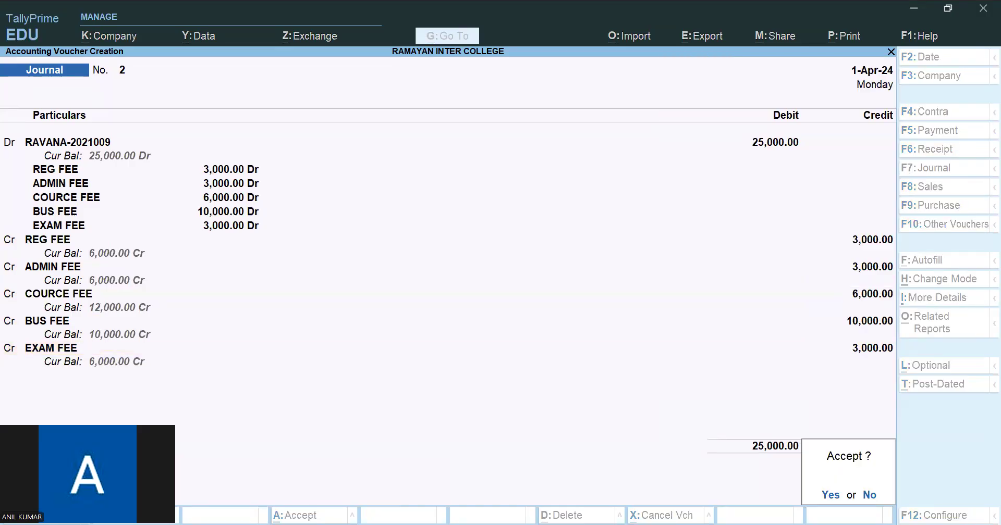
pyautogui.press('Return')
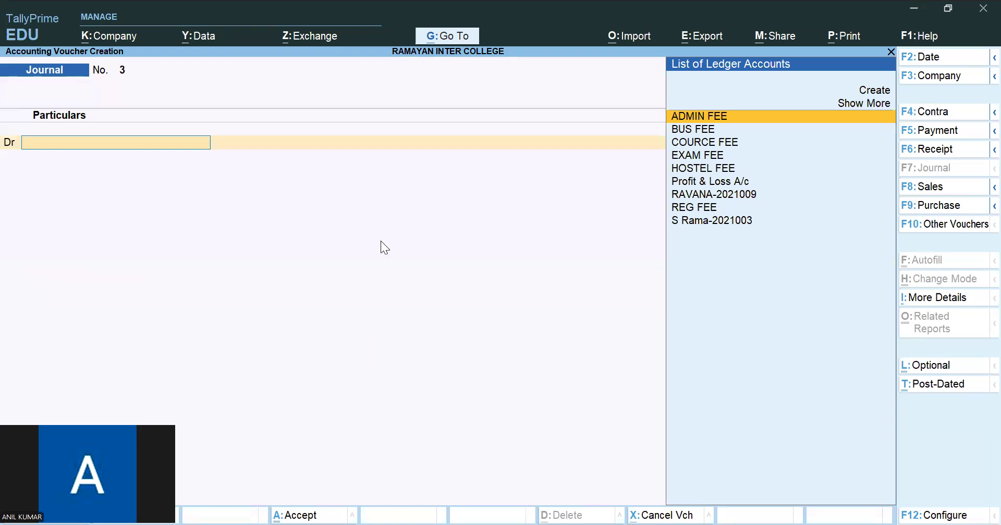
# - Check the CEC second-year student's cash fee payment in the exercise PDF and credit that student's ledger with 23,000 in a receipt voucher
pyautogui.hotkey('alt', 'Tab')
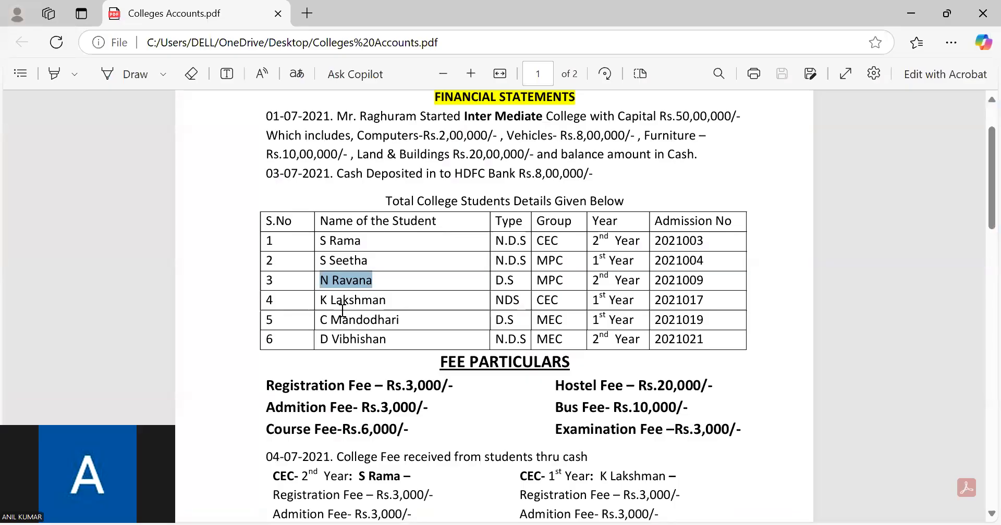
pyautogui.scroll(-2, 364, 299)
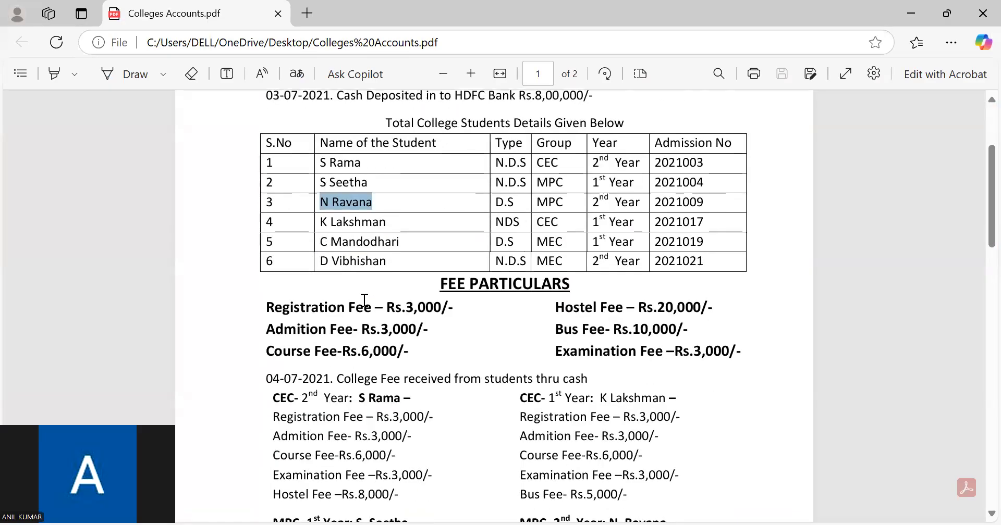
pyautogui.scroll(-2, 304, 398)
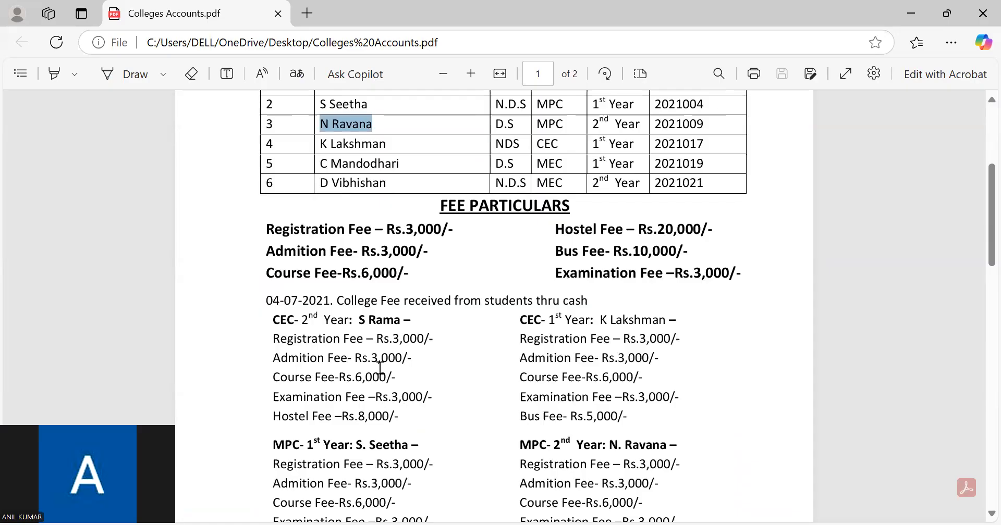
pyautogui.moveTo(272, 320); pyautogui.dragTo(373, 408)
pyautogui.click(373, 410)
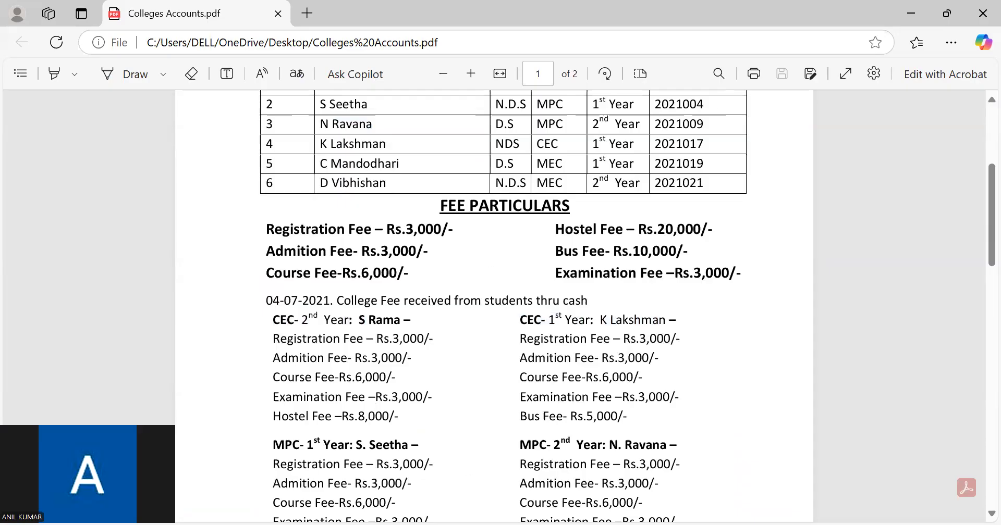
pyautogui.hotkey('alt', 'Tab')
pyautogui.press('F6')
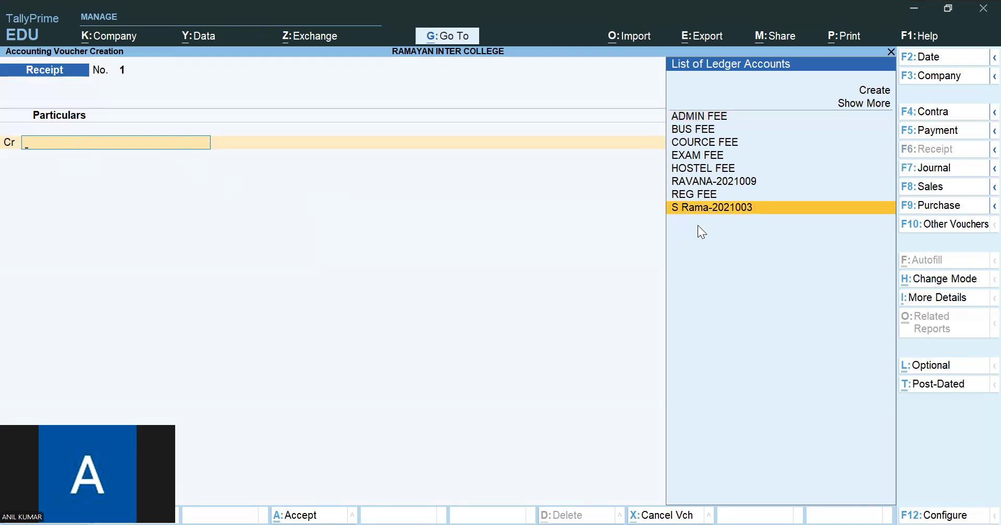
pyautogui.press('Return')
pyautogui.write('23')
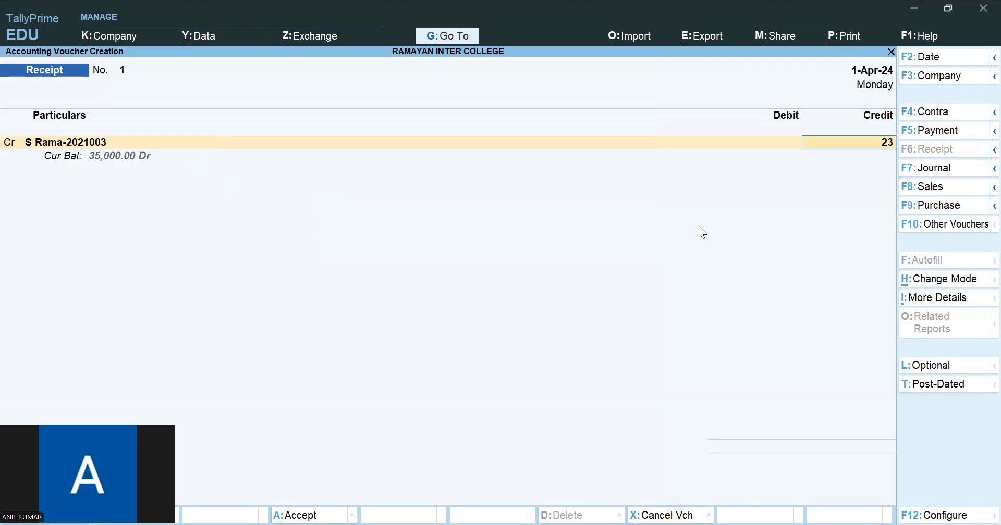
pyautogui.write('000')
pyautogui.press('Return')
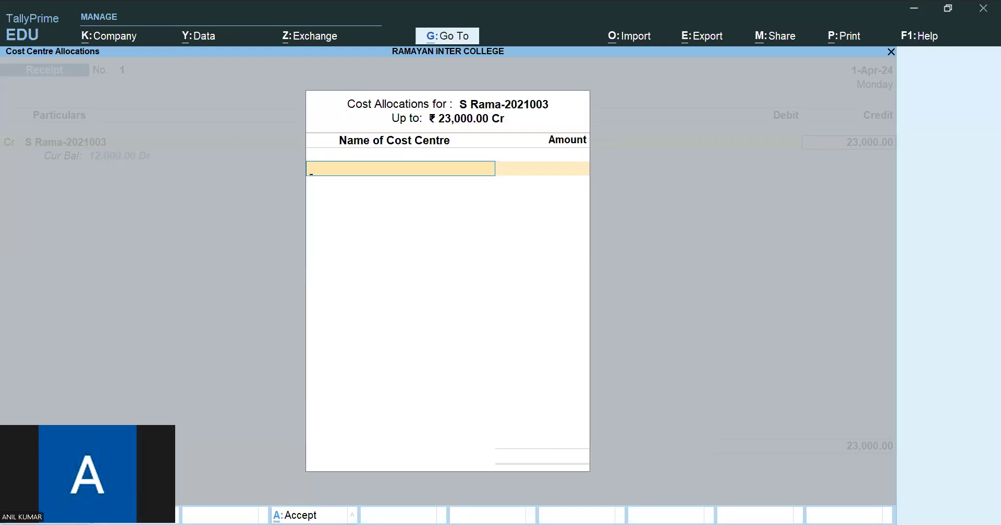
# - Allocate 3,000 of the CEC second-year student's receipt to the REG FEE cost centre
pyautogui.hotkey('alt', 'Tab')
pyautogui.hotkey('alt', 'Tab')
pyautogui.write('RE')
pyautogui.press('Return')
pyautogui.write('3,000.0')
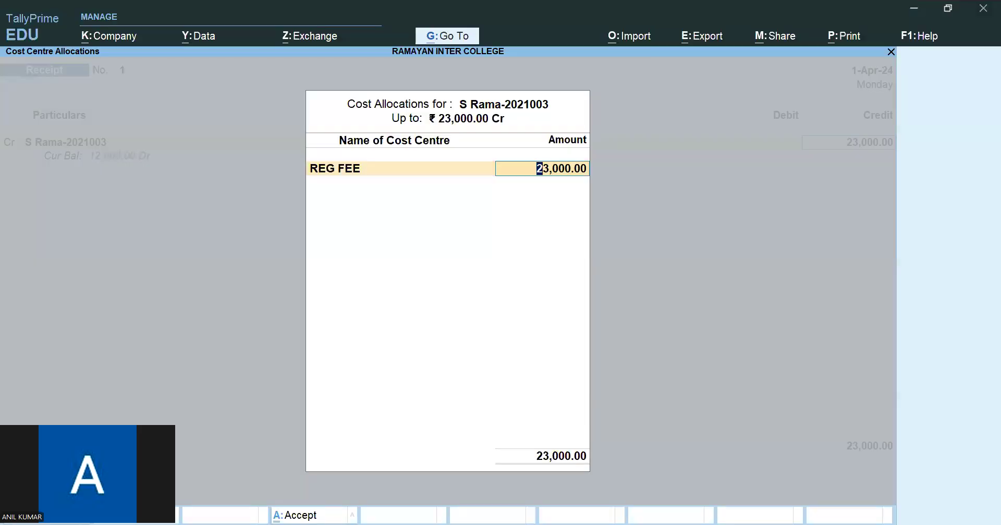
pyautogui.write('0')
pyautogui.press('Return')
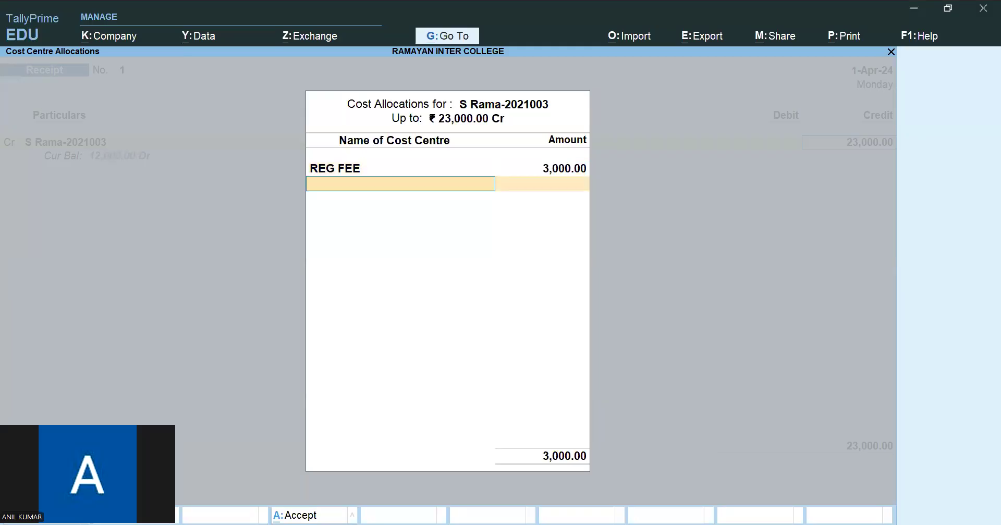
# - Allocate 3,000 to the ADMIN FEE cost centre and 6,000 to the COURCE FEE cost centre
pyautogui.write('AD')
pyautogui.press('Return')
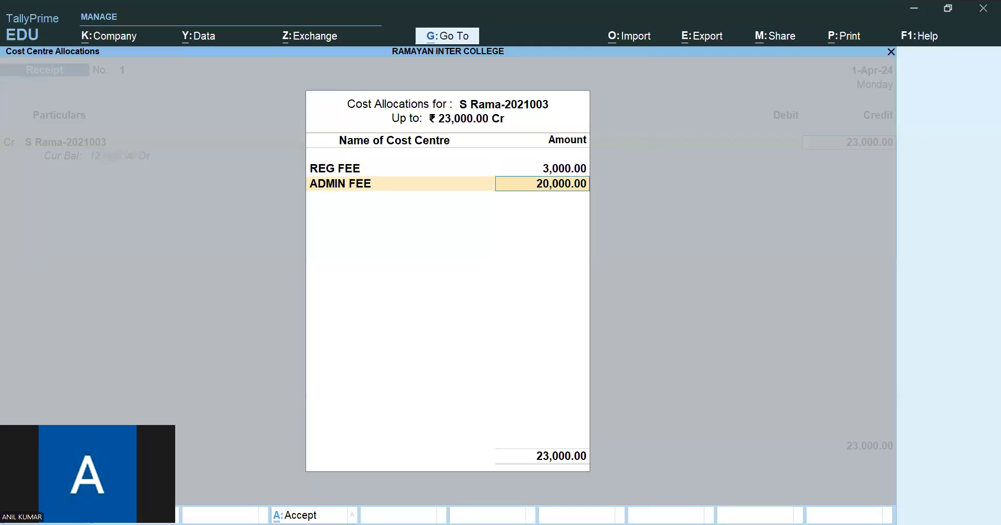
pyautogui.write('3000')
pyautogui.press('Return')
pyautogui.write('CO')
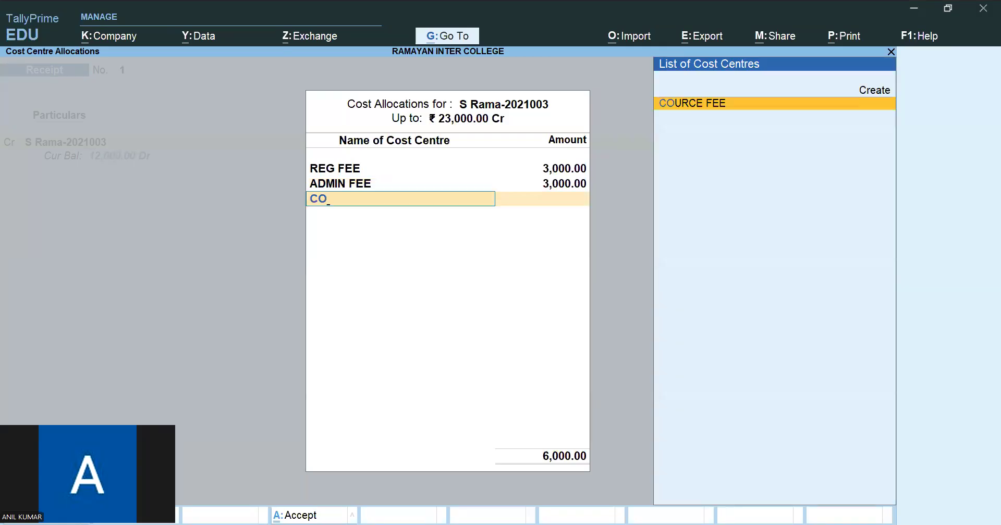
pyautogui.press('Return')
pyautogui.write('6000')
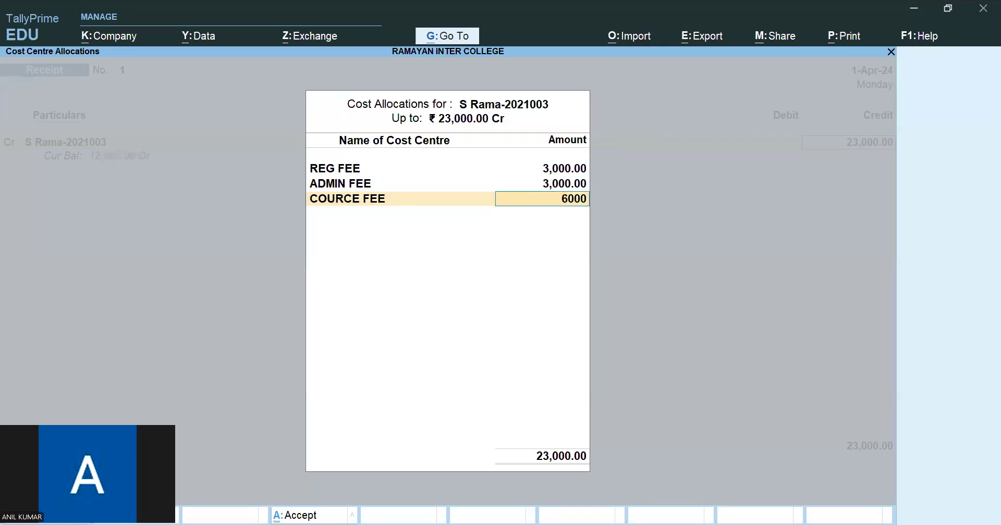
pyautogui.press('Return')
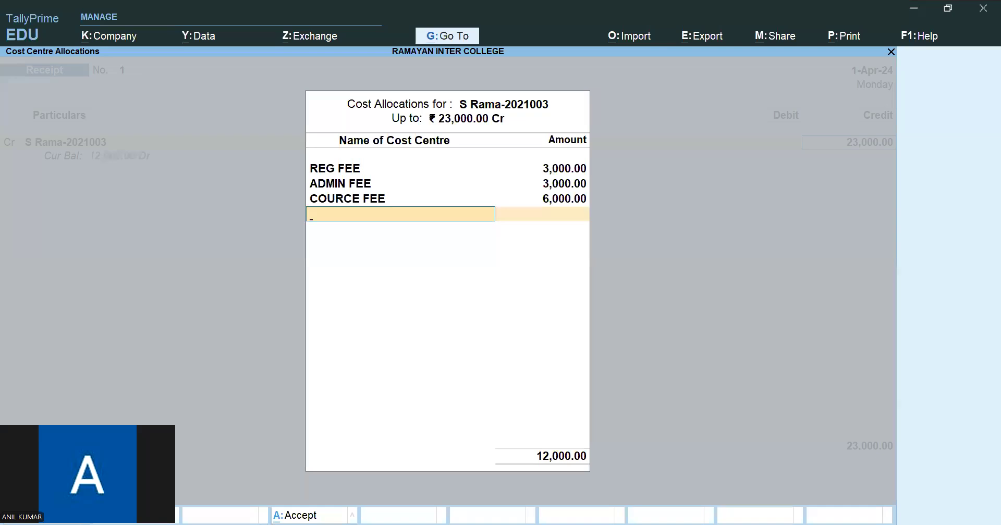
# - Complete the receipt's cost allocation with 3,000 for EXAM FEE and 8,000 for HOSTEL FEE, as listed in the PDF
pyautogui.hotkey('alt', 'Tab')
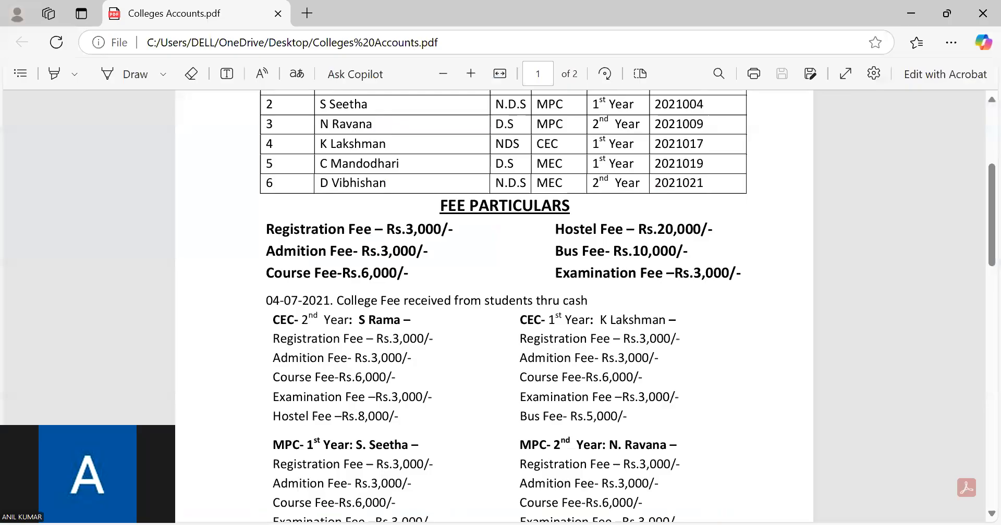
pyautogui.hotkey('alt', 'Tab')
pyautogui.write('EX')
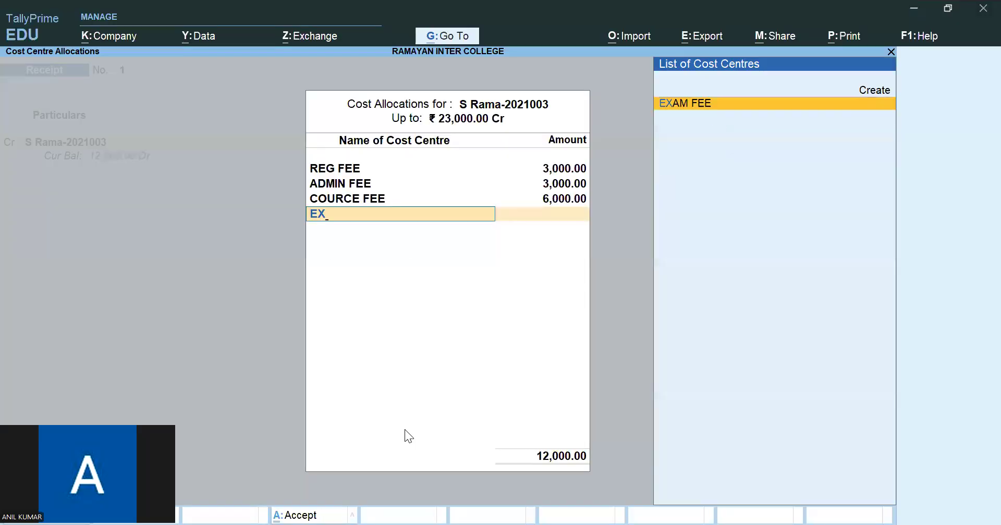
pyautogui.press('Return')
pyautogui.write('3,000')
pyautogui.press('Return')
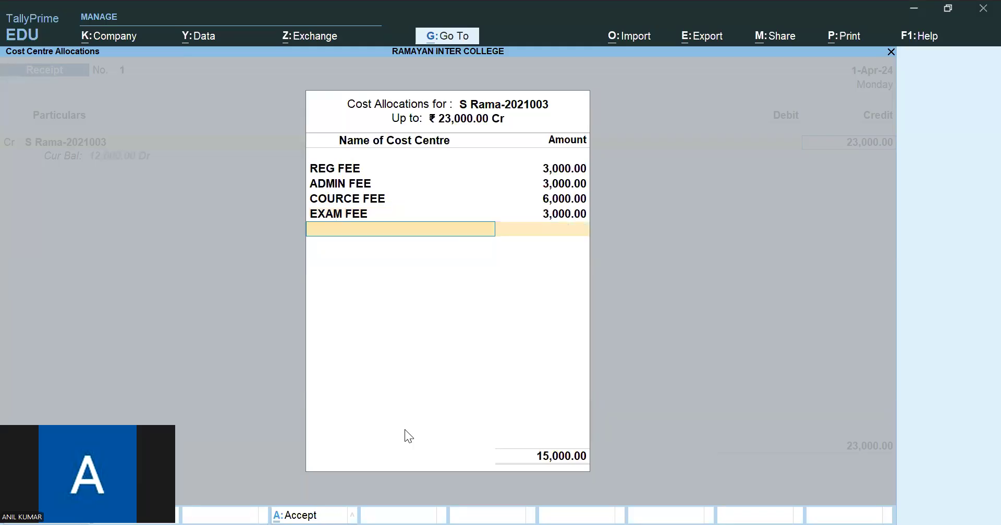
pyautogui.write('HOS')
pyautogui.press('Return')
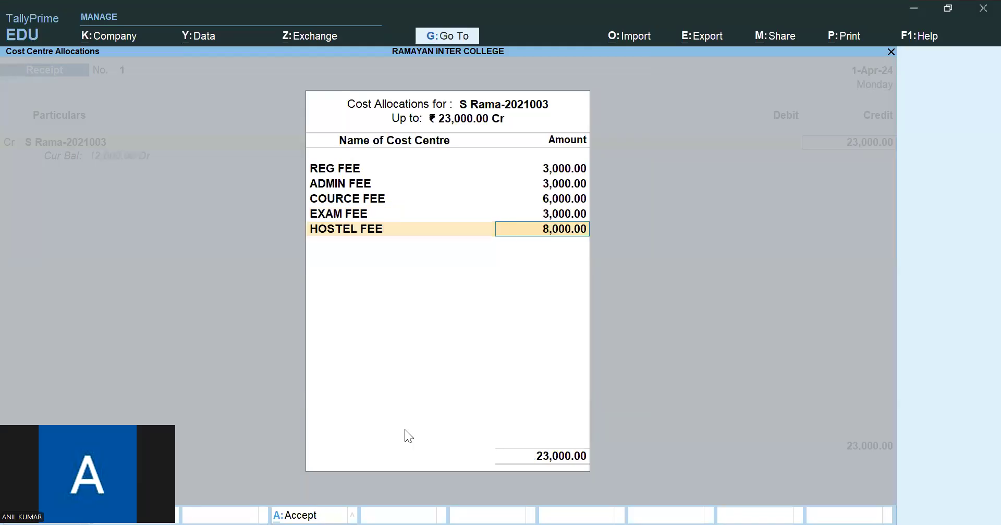
pyautogui.press('Return')
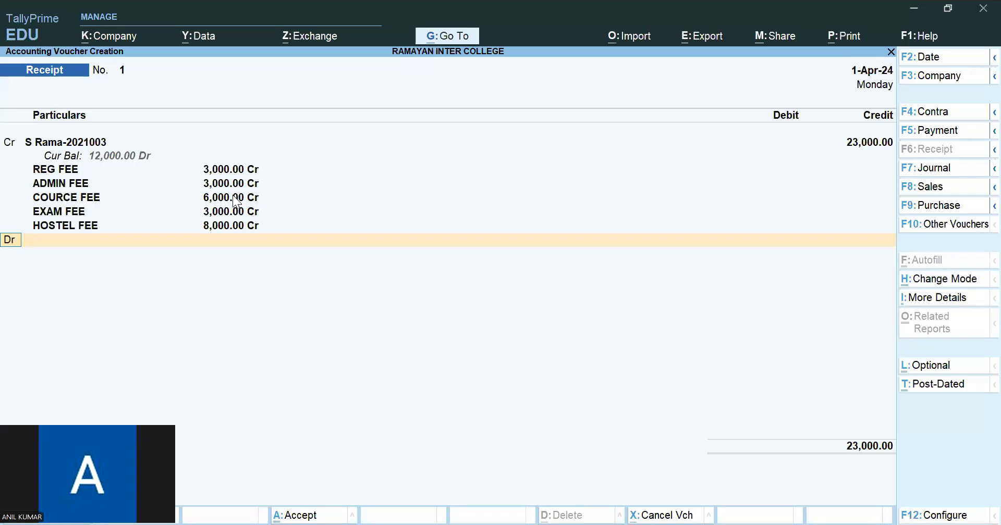
# - Debit the Cash ledger with 23,000 and save the receipt voucher without a narration
pyautogui.press('Return')
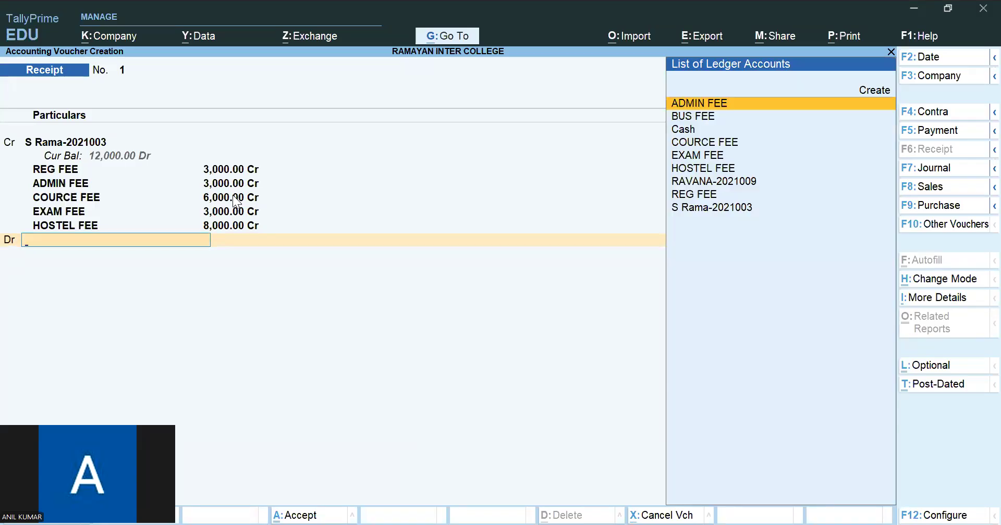
pyautogui.press('Down')
pyautogui.press('Down')
pyautogui.press('Return')
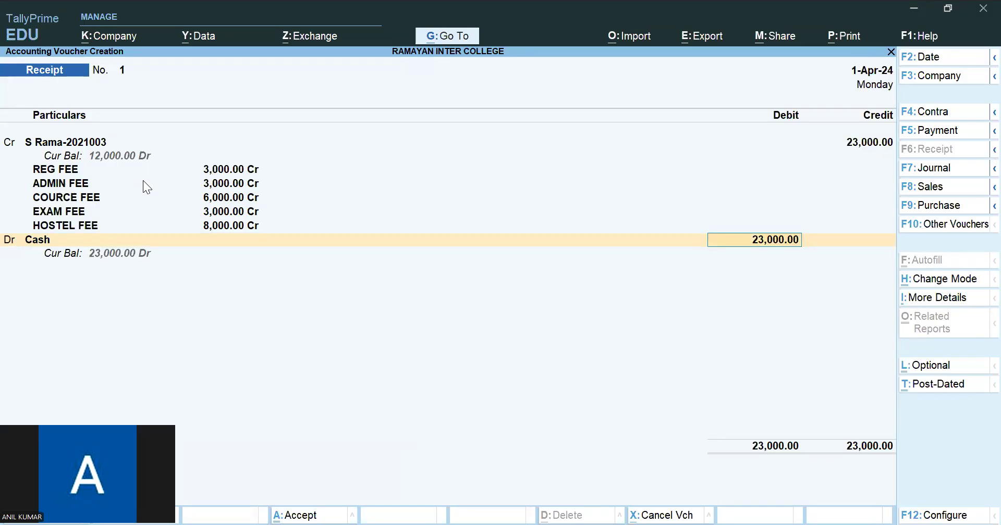
pyautogui.press('Return')
pyautogui.press('Return')
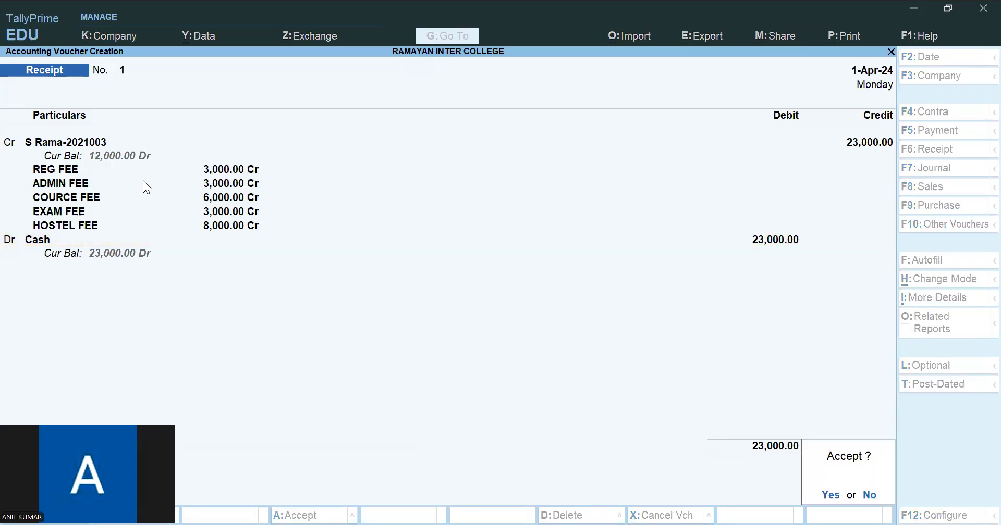
pyautogui.press('Return')
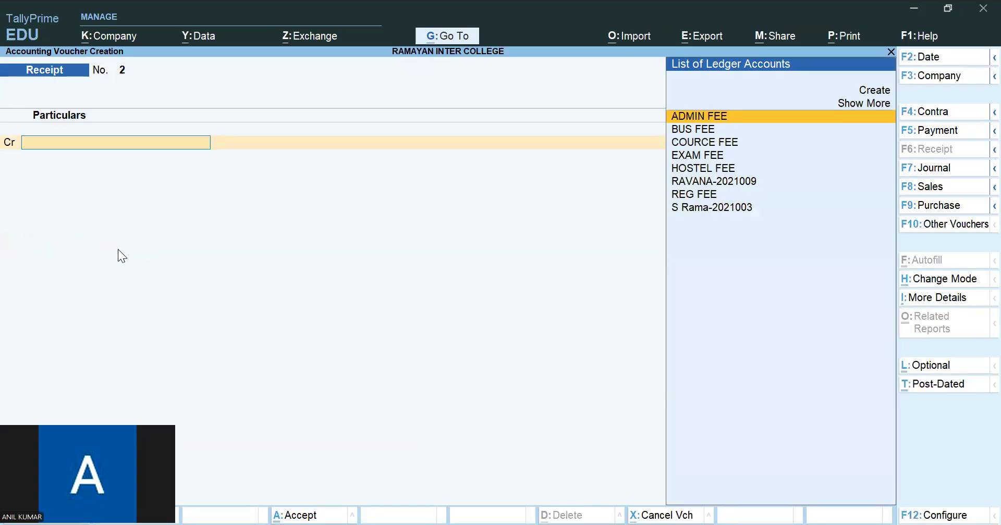
# - Check the MPC second-year student's fee payment in the PDF and credit that student's ledger with 20,000 in the new receipt
pyautogui.hotkey('alt', 'Tab')
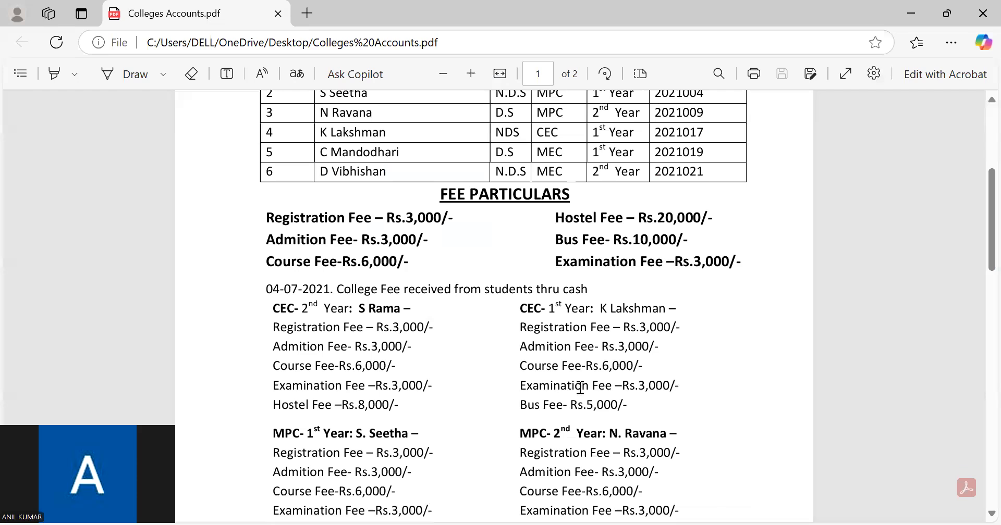
pyautogui.scroll(-2, 579, 385)
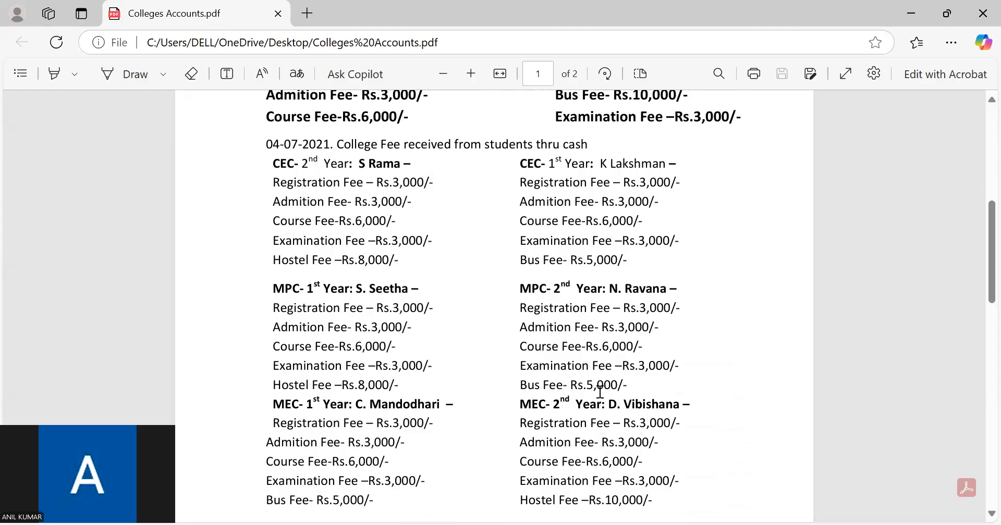
pyautogui.moveTo(521, 308); pyautogui.dragTo(628, 386)
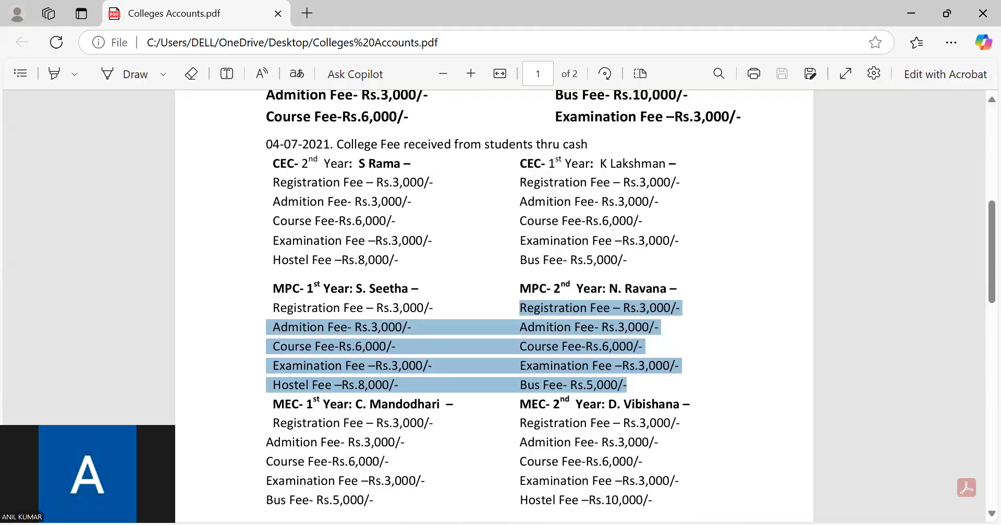
pyautogui.hotkey('alt', 'Tab')
pyautogui.click(701, 182)
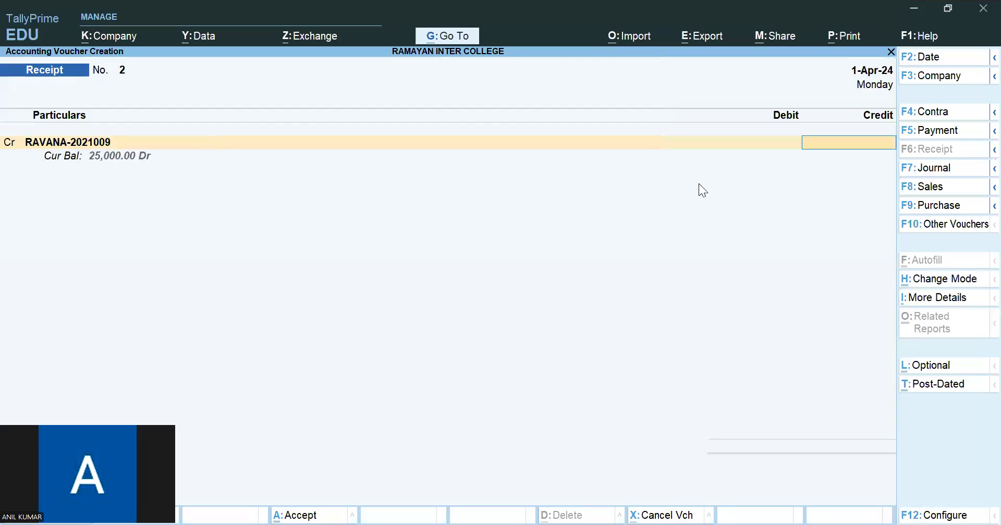
pyautogui.write('20,000')
pyautogui.press('Return')
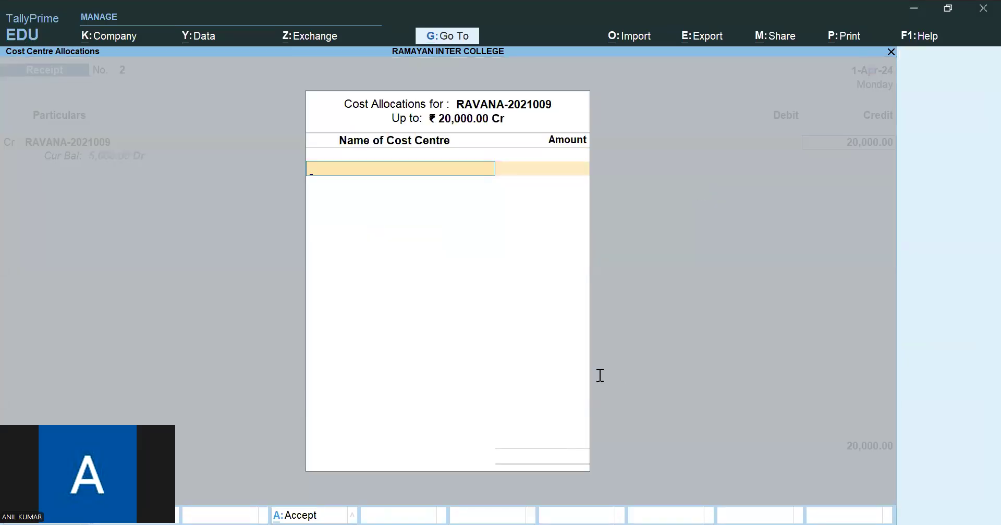
# - Allocate 3,000 of the MPC second-year student's receipt to the REG FEE cost centre
pyautogui.hotkey('alt', 'Tab')
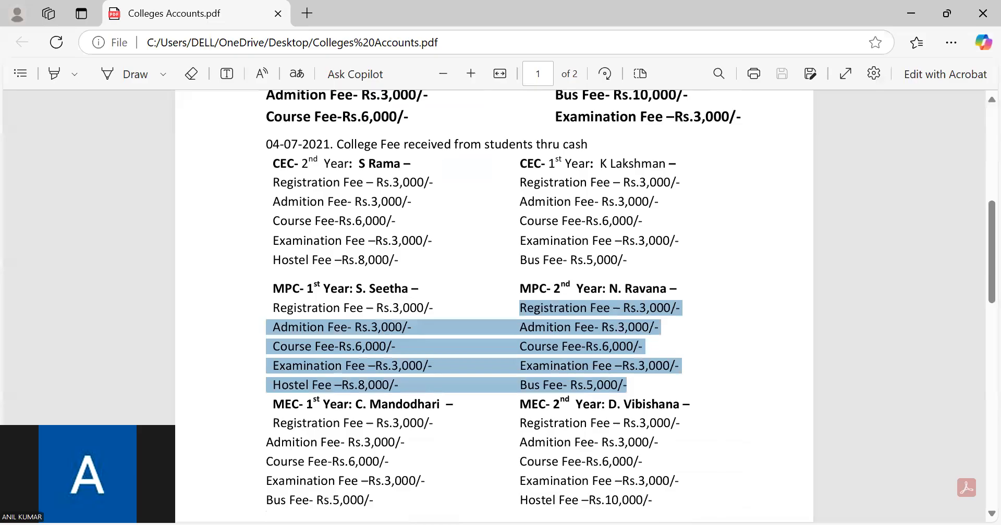
pyautogui.hotkey('alt', 'Tab')
pyautogui.write('RE')
pyautogui.press('Return')
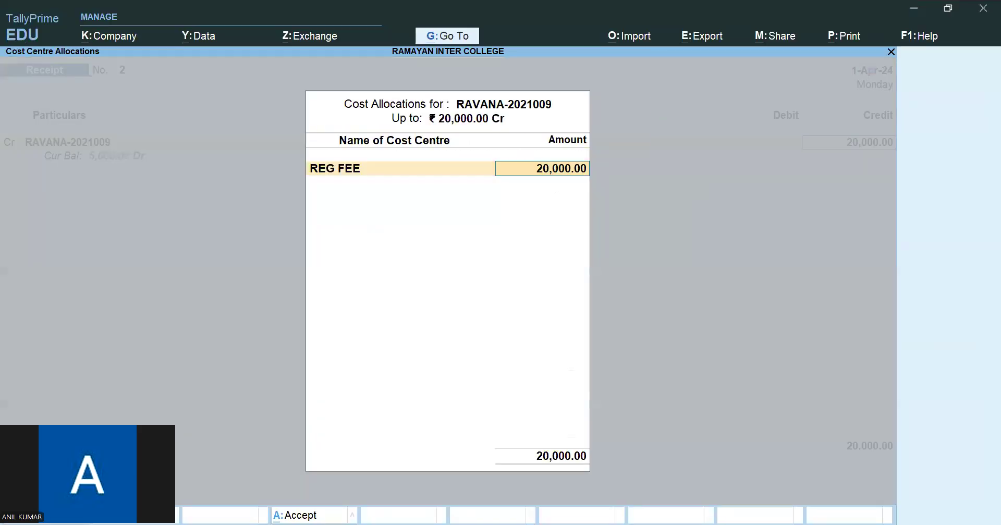
pyautogui.write('3,00')
pyautogui.write('0')
pyautogui.press('Return')
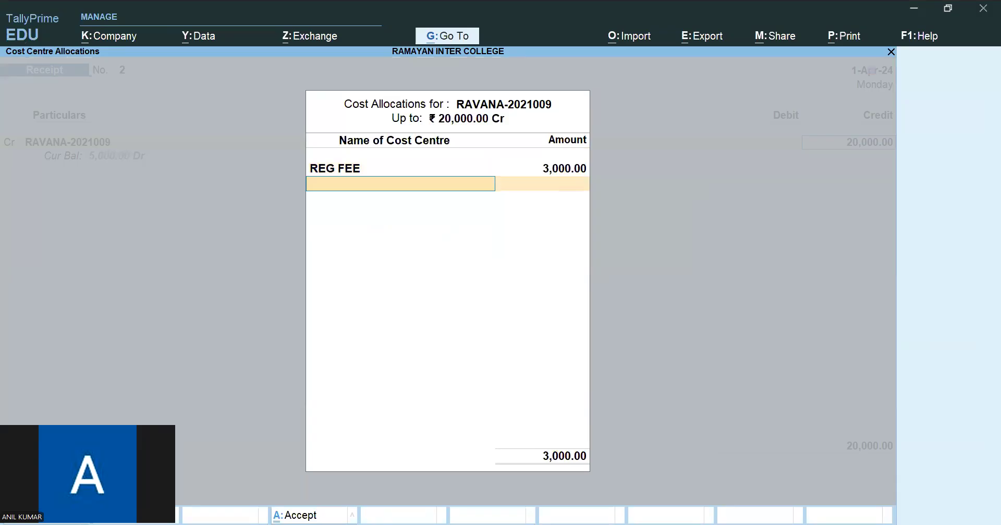
# - Allocate 3,000 to the ADMIN FEE cost centre and 6,000 to COURCE FEE in the student's receipt
pyautogui.write('ADM')
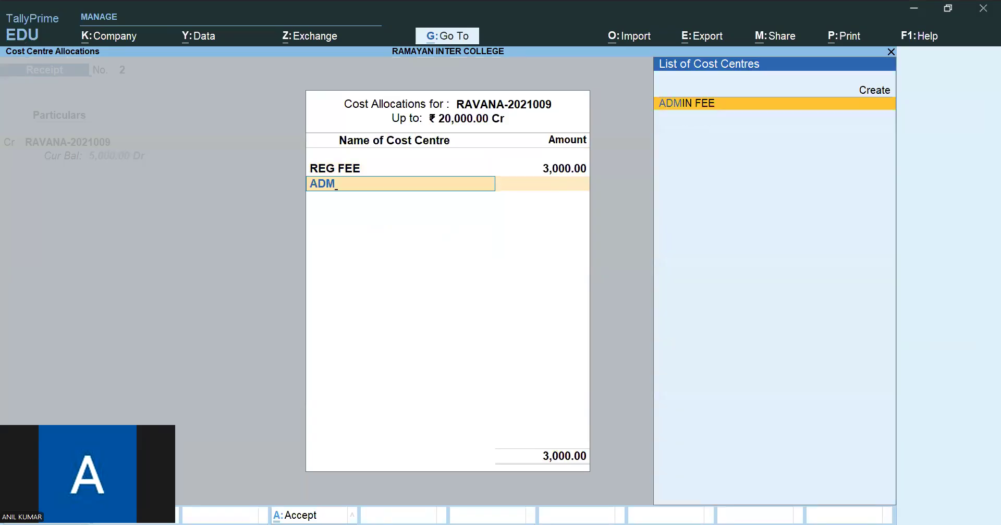
pyautogui.press('Return')
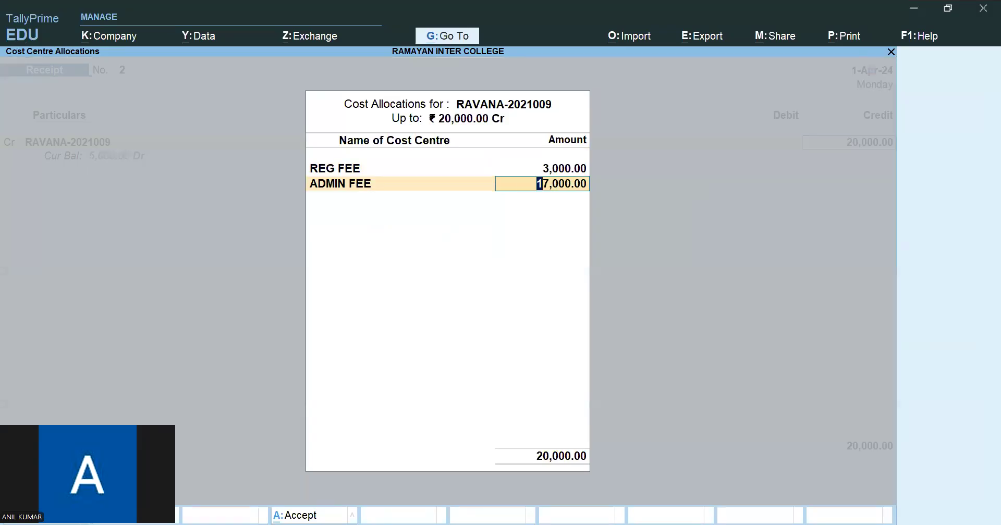
pyautogui.write('3000')
pyautogui.press('Return')
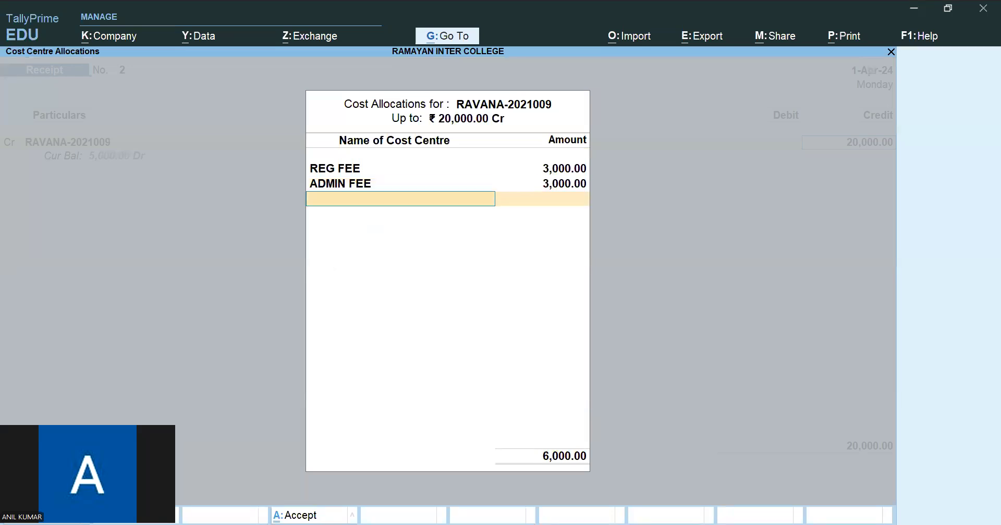
pyautogui.write('CO')
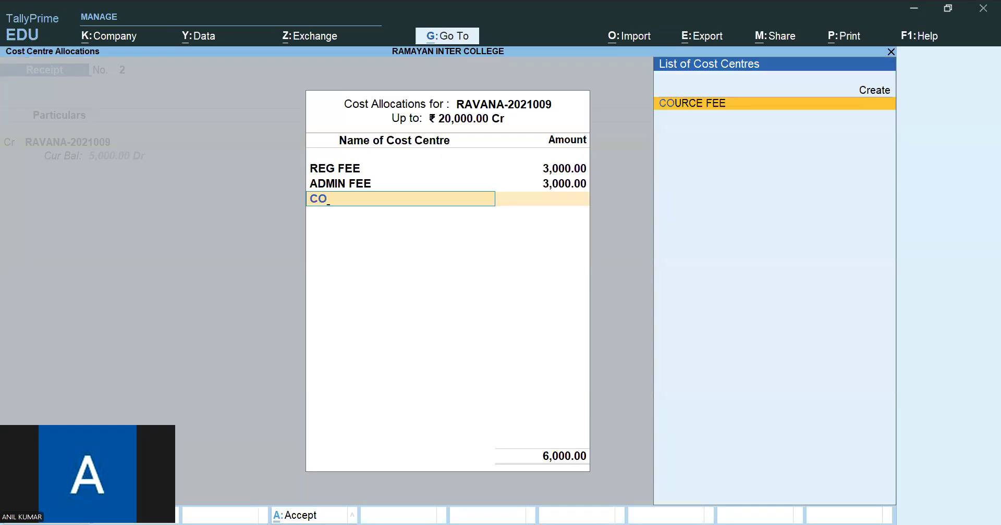
pyautogui.press('Return')
pyautogui.write('6000')
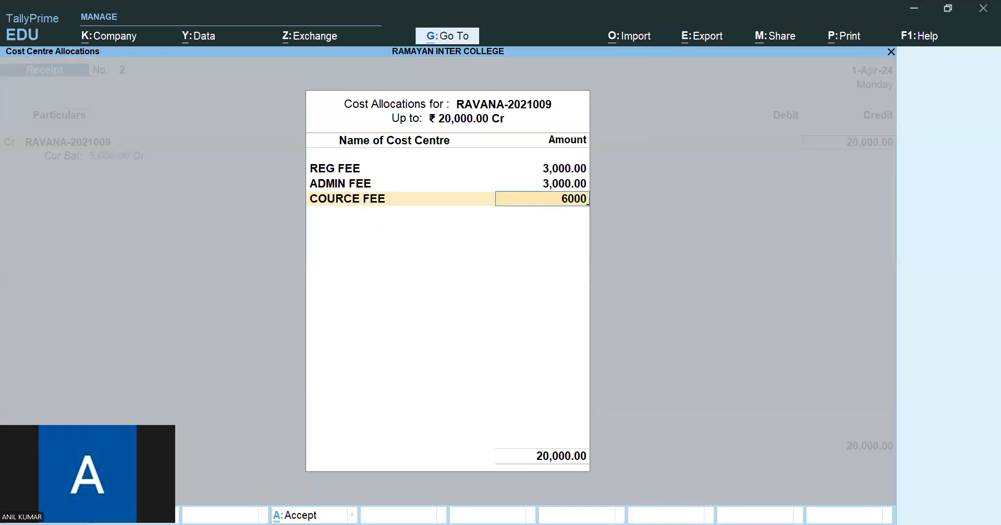
pyautogui.press('Return')
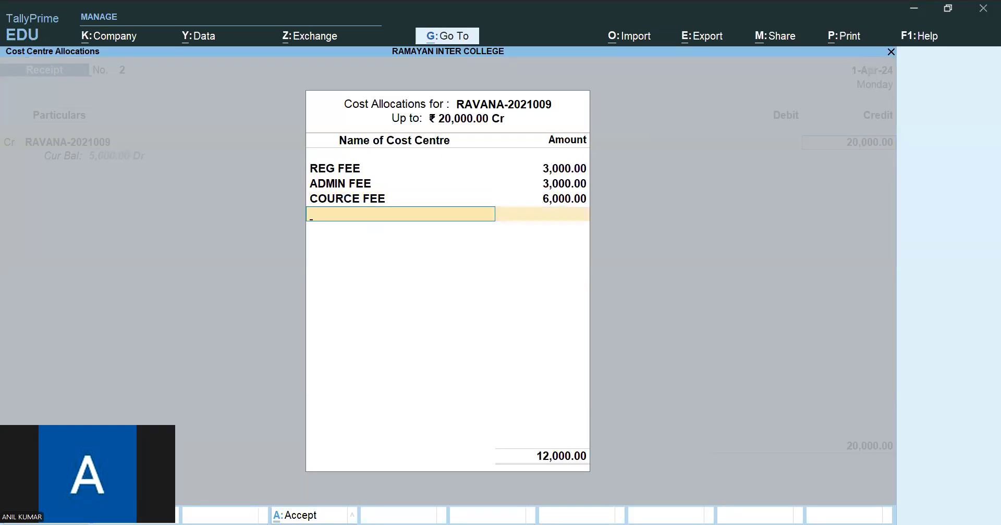
# - Check the remaining fees in the PDF and complete the cost allocation with 3,000 for EXAM FEE and 5,000 for BUS FEE
pyautogui.hotkey('alt', 'Tab')
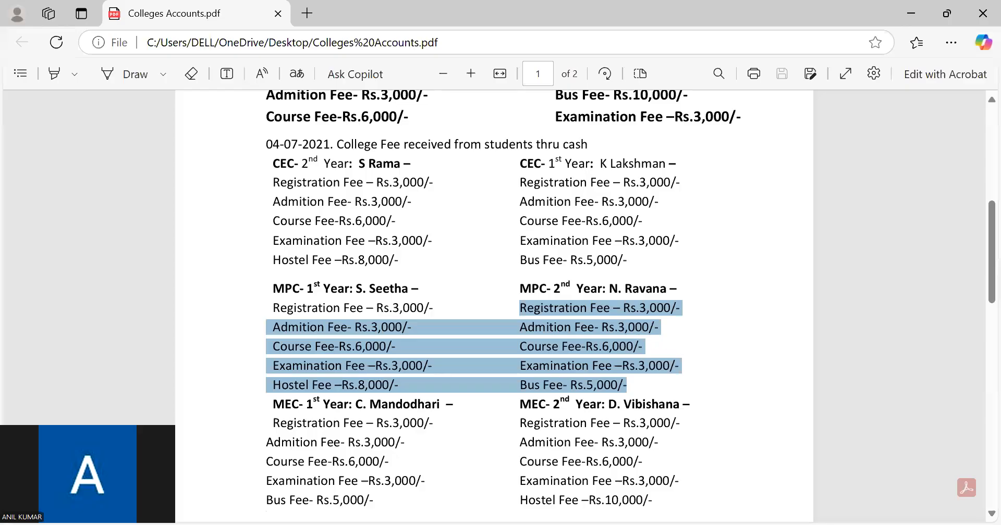
pyautogui.hotkey('alt', 'Tab')
pyautogui.write('EX')
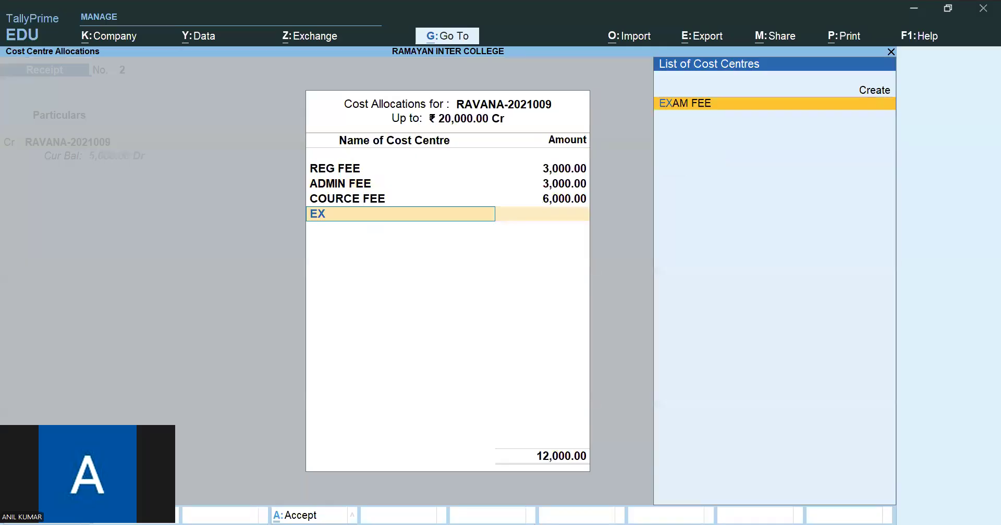
pyautogui.press('Return')
pyautogui.write('3000')
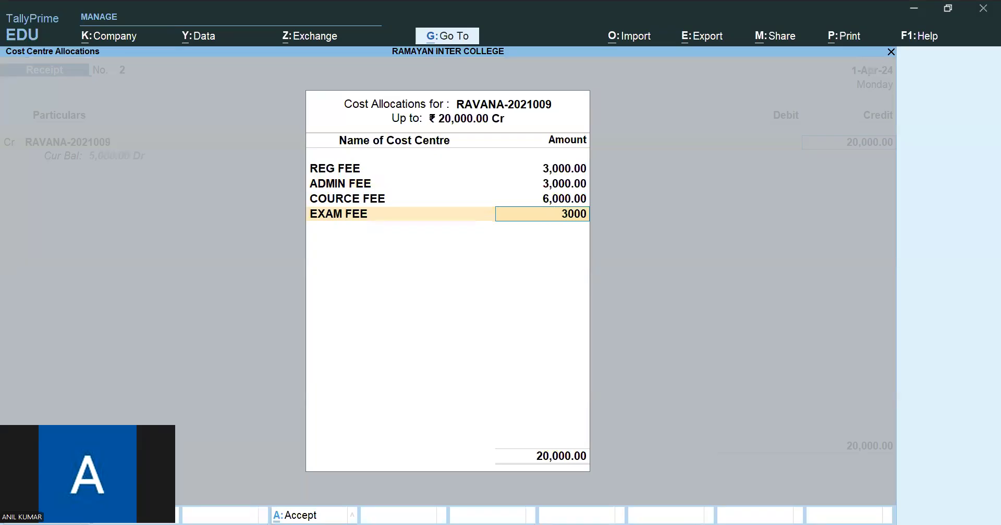
pyautogui.press('Return')
pyautogui.write('BUS')
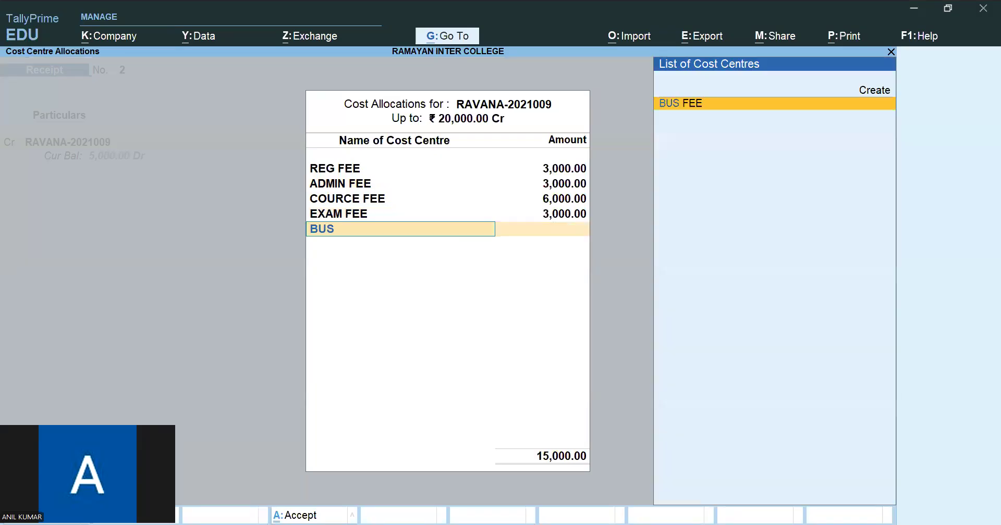
pyautogui.press('Return')
# - Debit the Cash ledger with 20,000 and save the MPC second-year student's receipt without a narration
pyautogui.press('Return')
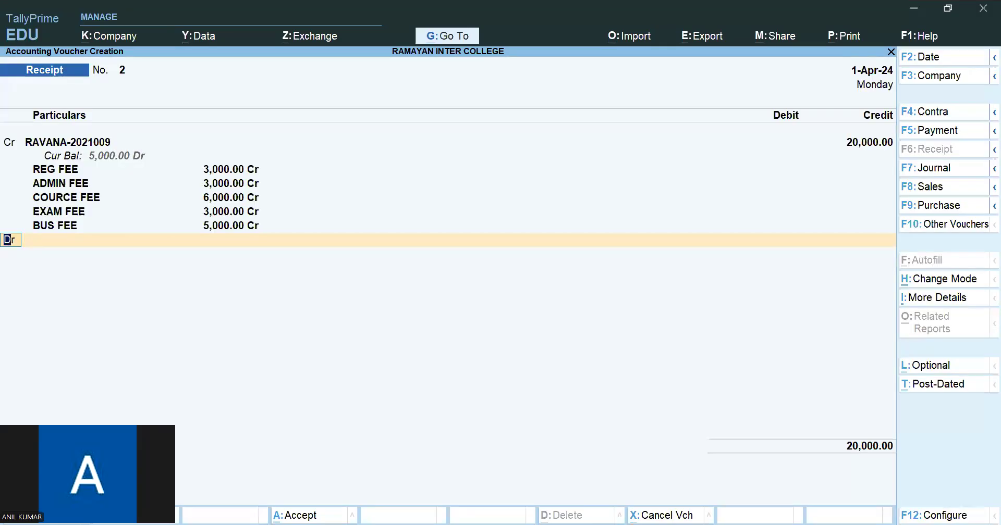
pyautogui.press('Return')
pyautogui.press('Down')
pyautogui.press('Down')
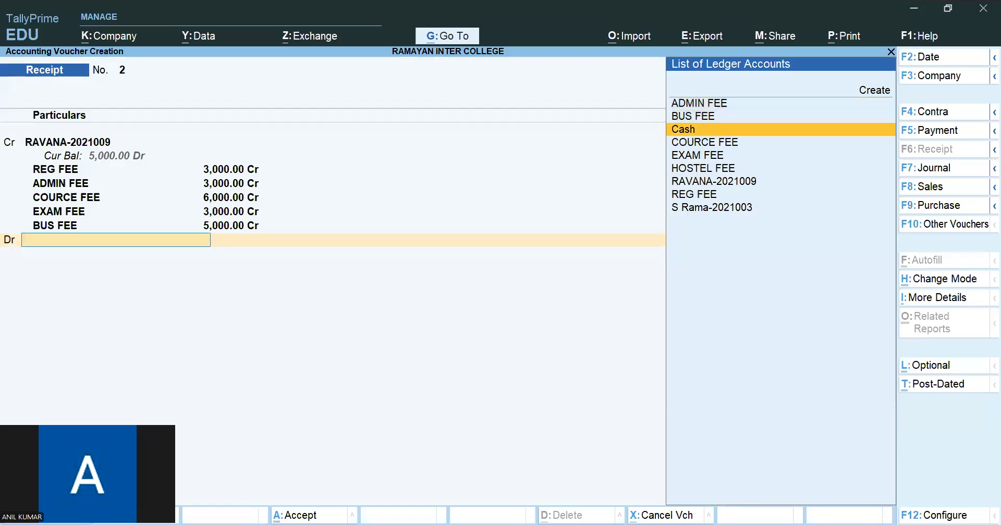
pyautogui.press('Return')
pyautogui.press('Return')
pyautogui.press('Return')
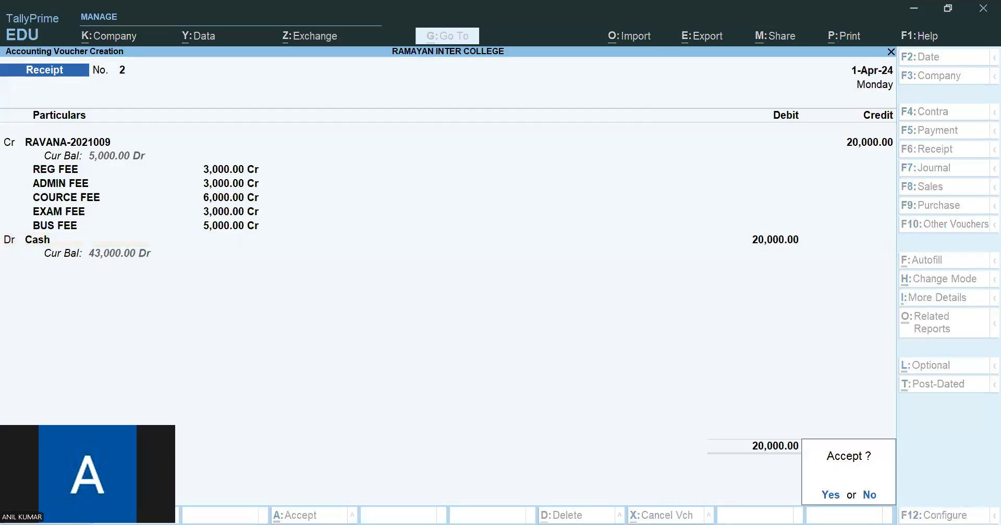
pyautogui.press('Return')
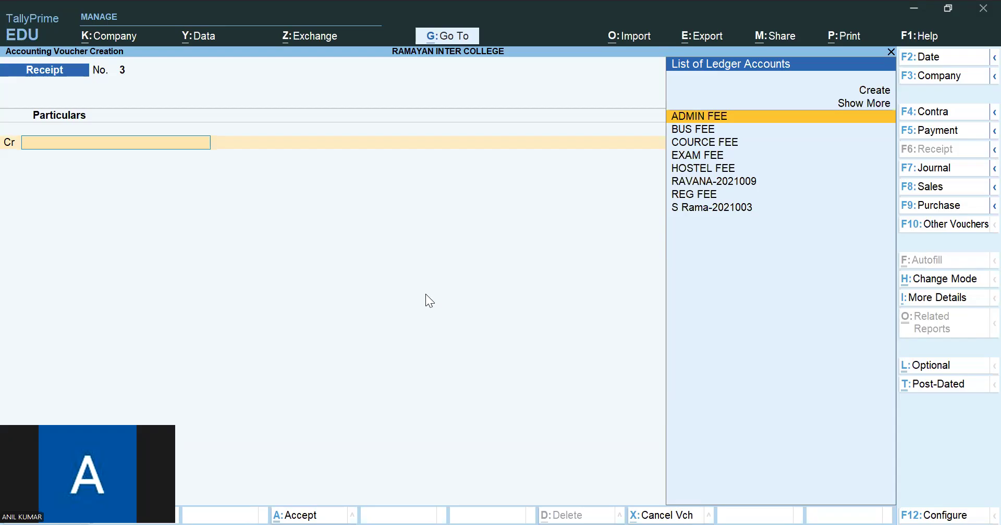
# - Open the Cost Centre Breakup of Ledger report for the CEC second-year student and examine the pending hostel fee
pyautogui.click(706, 208)
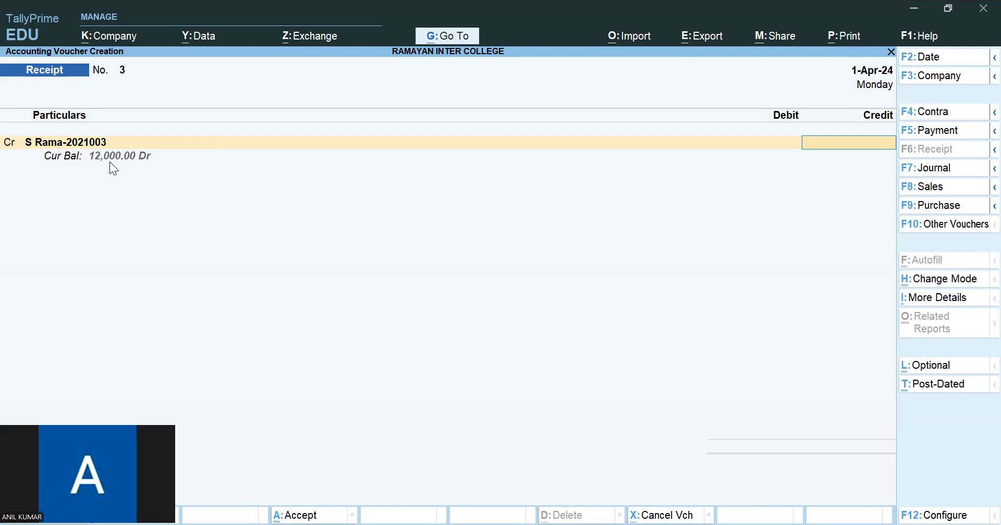
pyautogui.click(468, 42)
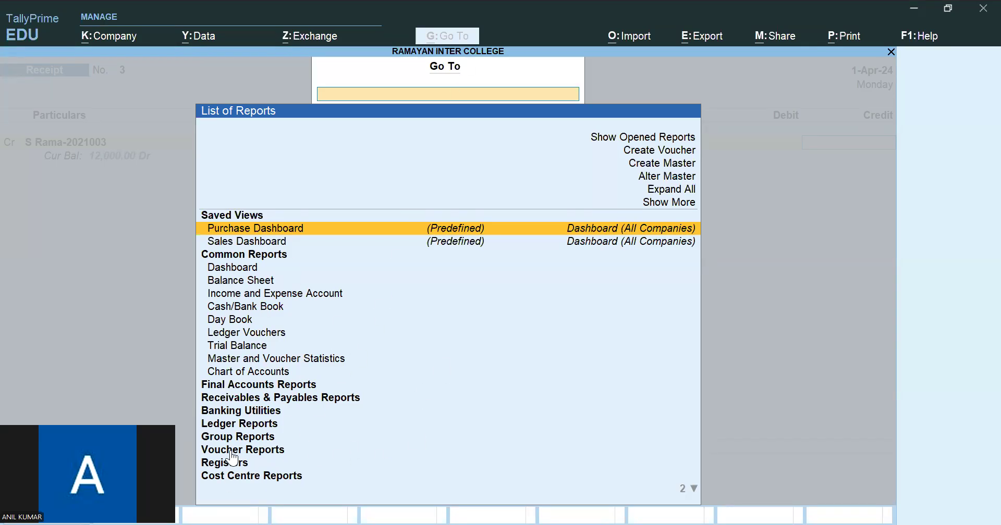
pyautogui.press('Down')
pyautogui.press('Down')
pyautogui.press('Down')
pyautogui.press('Down')
pyautogui.press('Down')
pyautogui.press('Down')
pyautogui.press('Down')
pyautogui.press('Down')
pyautogui.press('Down')
pyautogui.press('Down')
pyautogui.press('Down')
pyautogui.press('Down')
pyautogui.press('Down')
pyautogui.press('Down')
pyautogui.press('Down')
pyautogui.press('Down')
pyautogui.press('Down')
pyautogui.press('Down')
pyautogui.press('Down')
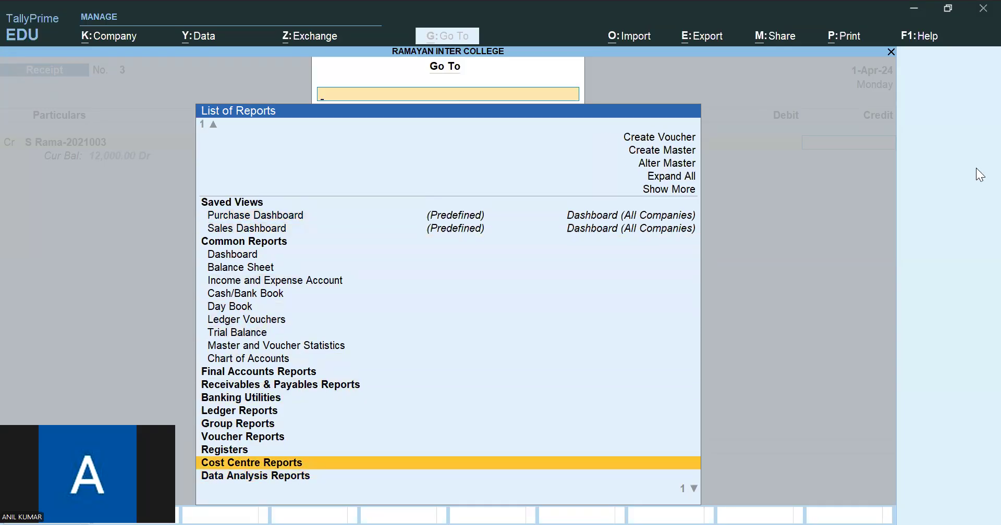
pyautogui.press('Return')
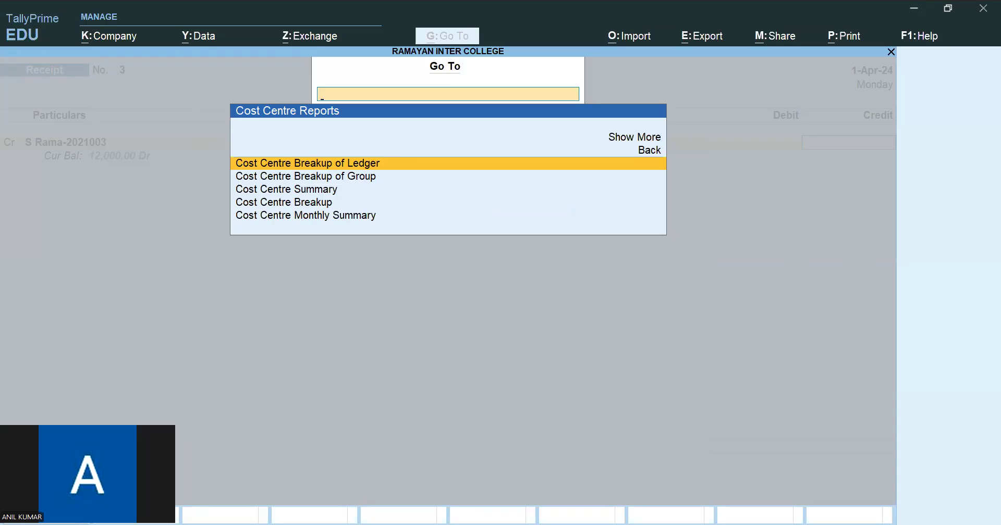
pyautogui.press('Return')
pyautogui.press('Down')
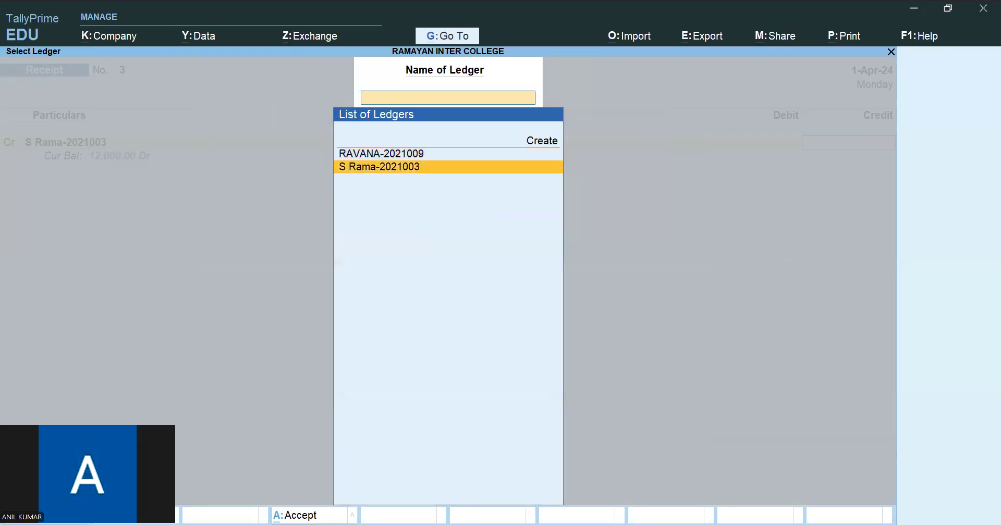
pyautogui.press('Return')
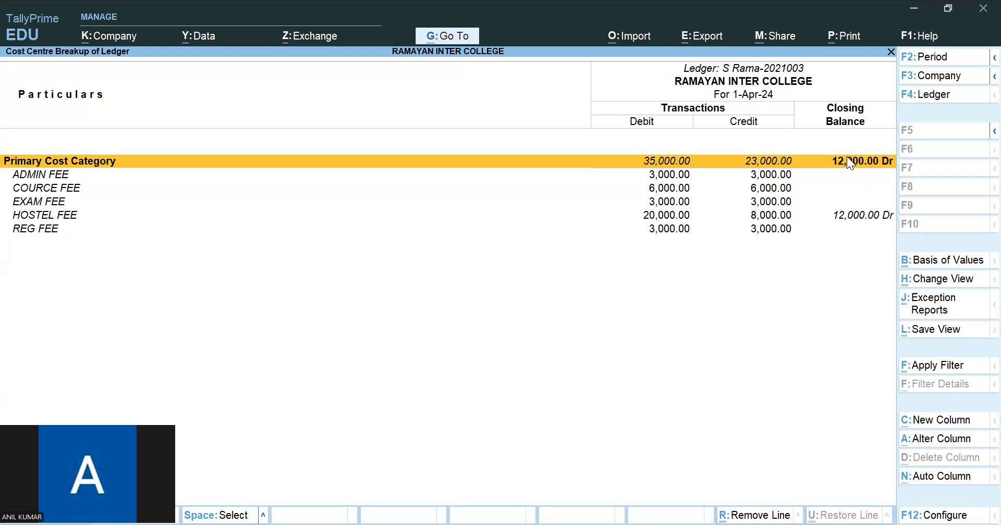
pyautogui.click(855, 218)
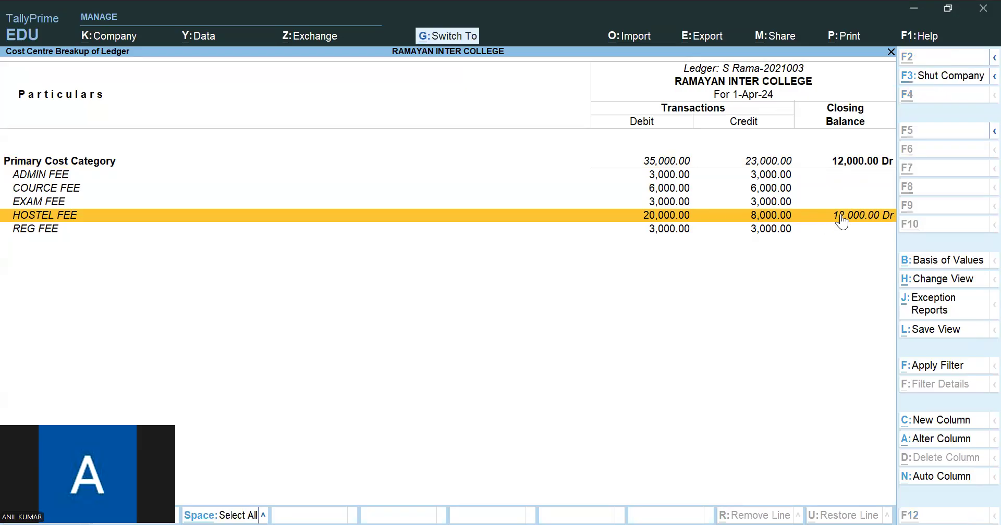
# - Preview the printout of the CEC second-year student's cost centre breakup, and close the preview and report
pyautogui.hotkey('ctrl', 'p')
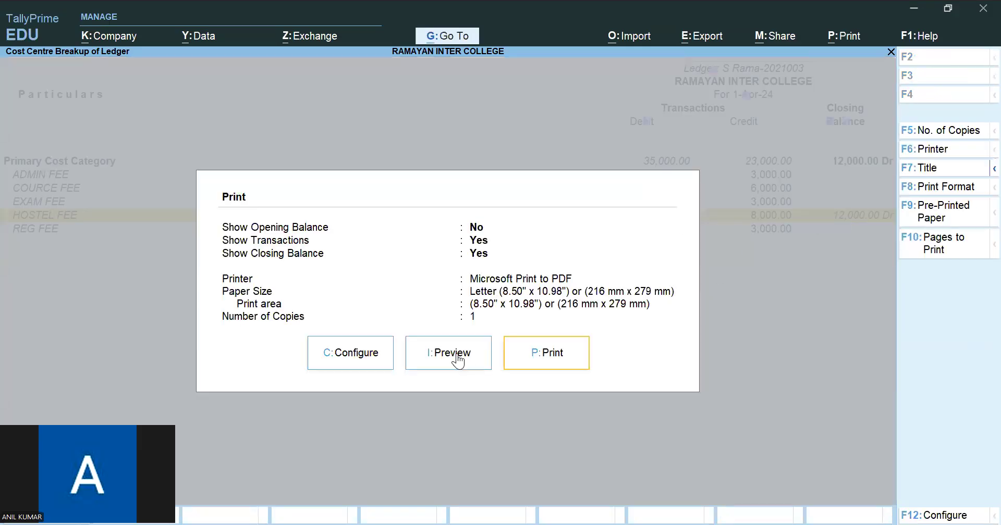
pyautogui.click(563, 360)
pyautogui.click(576, 482)
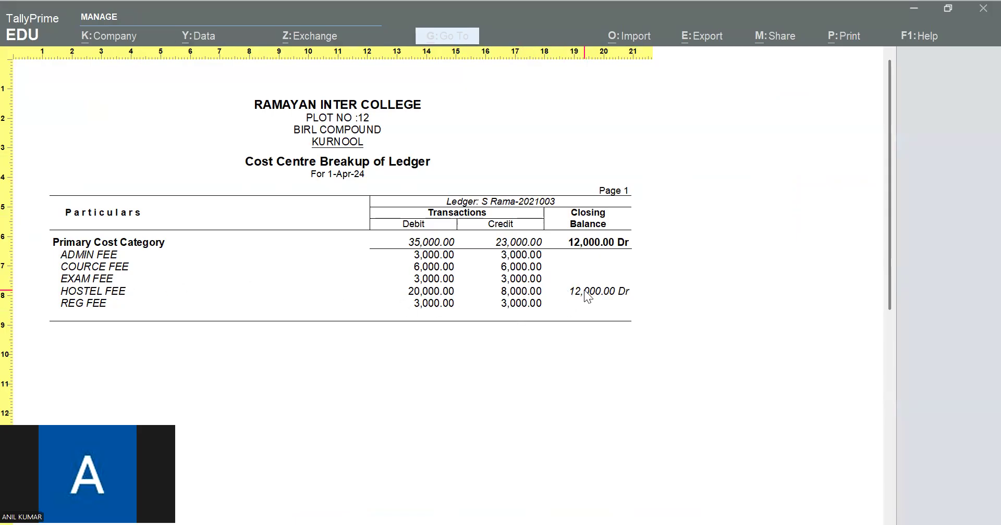
pyautogui.press('Escape')
pyautogui.press('Escape')
pyautogui.press('Escape')
pyautogui.press('Escape')
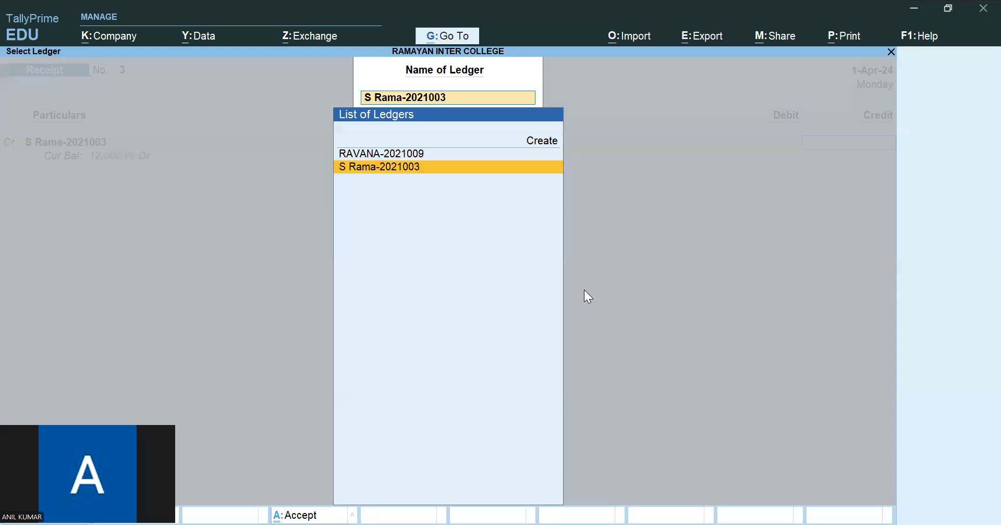
# - Examine the MPC second-year student's cost centre breakup, especially the bus fee, and return to the voucher
pyautogui.press('Up')
pyautogui.press('Return')
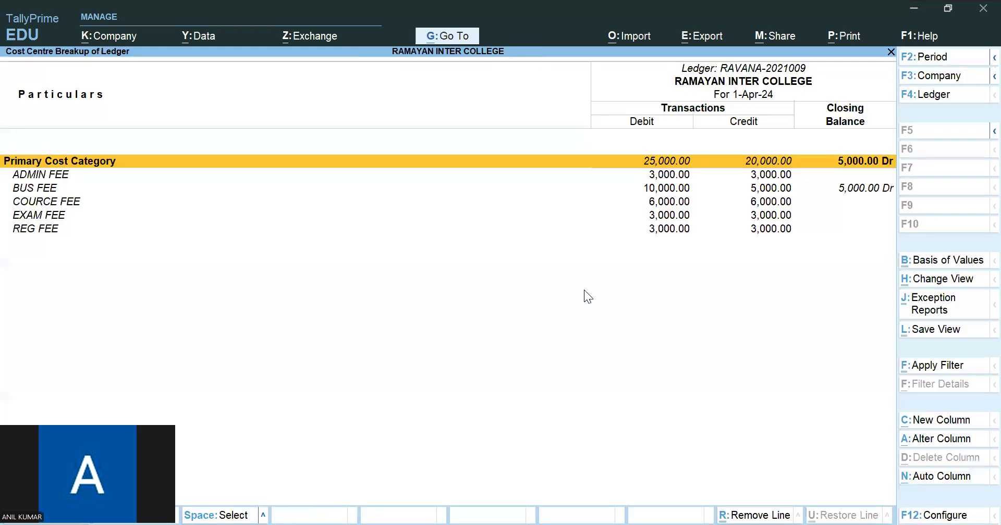
pyautogui.click(840, 189)
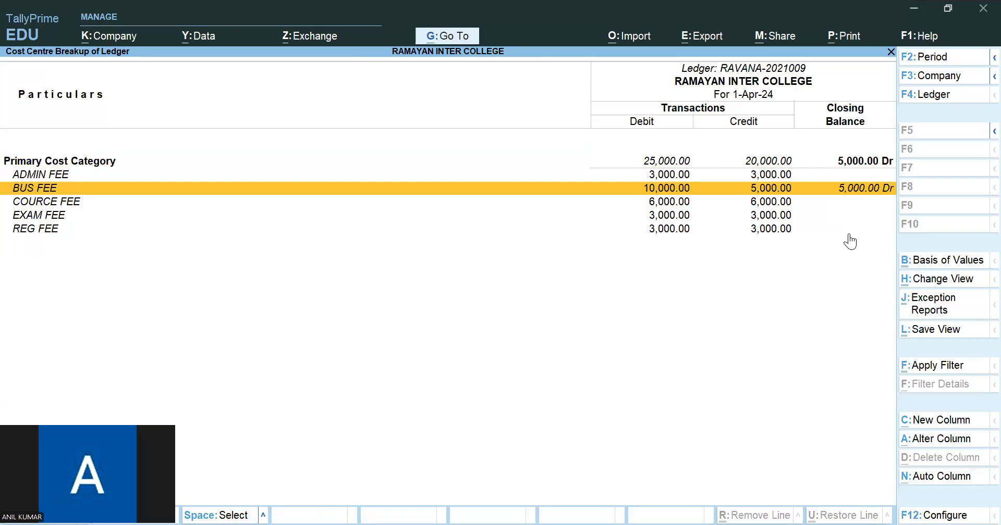
pyautogui.press('Escape')
pyautogui.press('Escape')
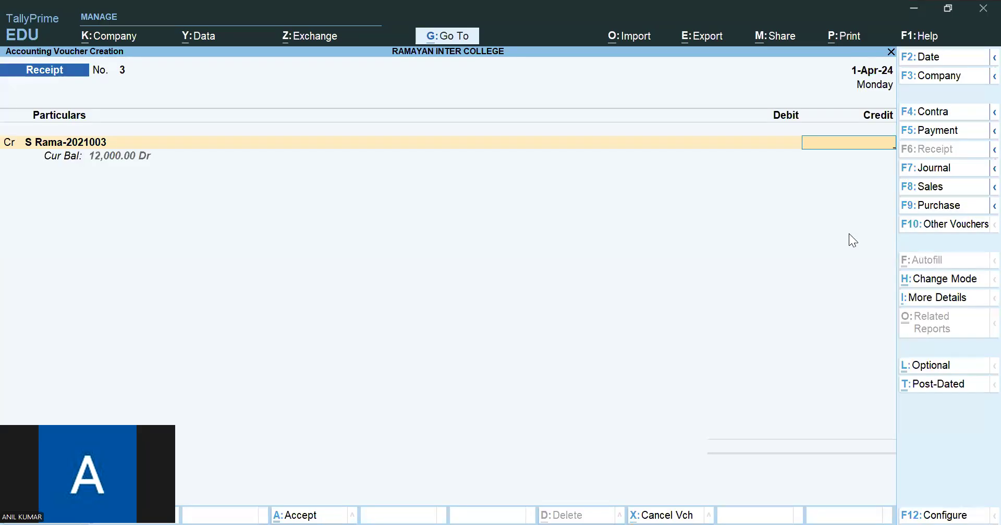
# - Abandon the unfinished receipt and start a blank journal voucher
pyautogui.click(949, 169)
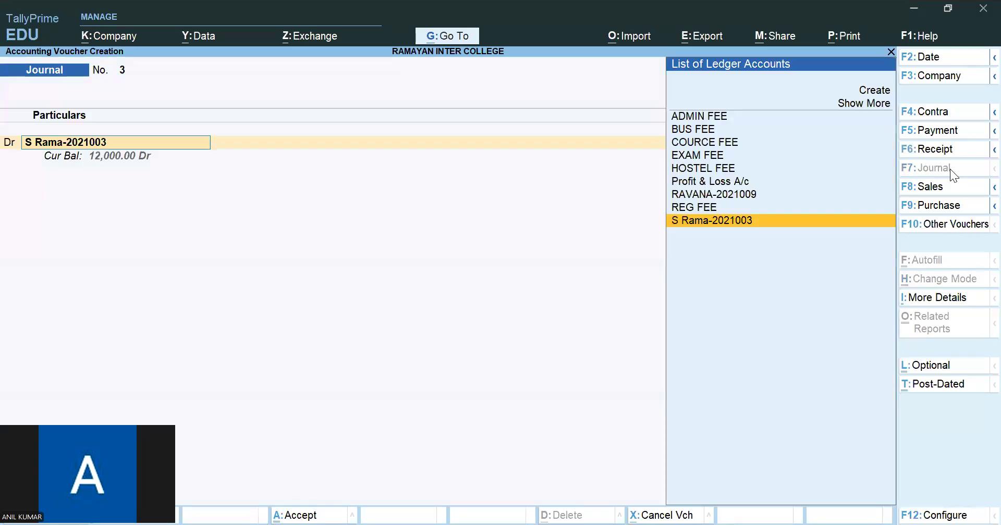
pyautogui.press('Escape')
pyautogui.press('Escape')
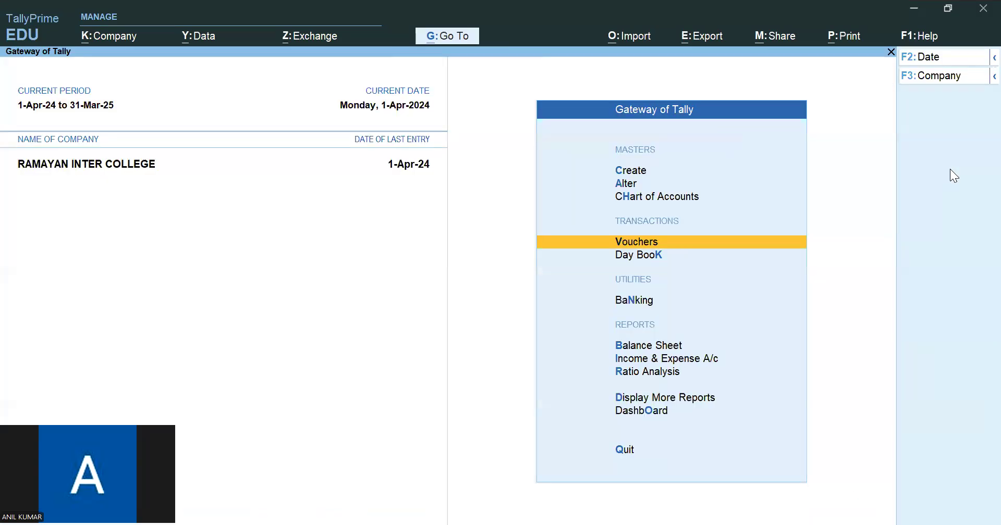
pyautogui.press('Return')
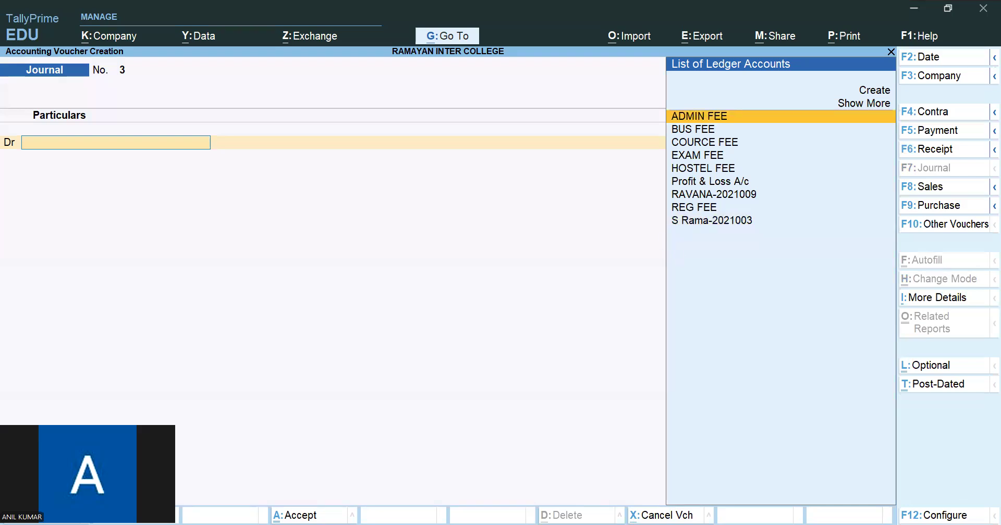
# - Check the student list in the PDF and begin a new ledger named after the MPC first-year student
pyautogui.hotkey('alt', 'Tab')
pyautogui.scroll(6, 627, 352)
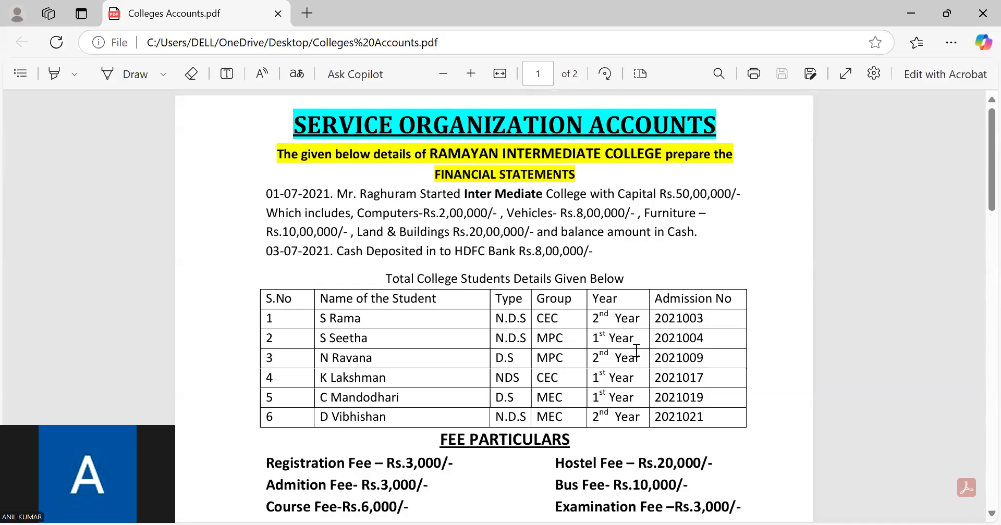
pyautogui.hotkey('alt', 'Tab')
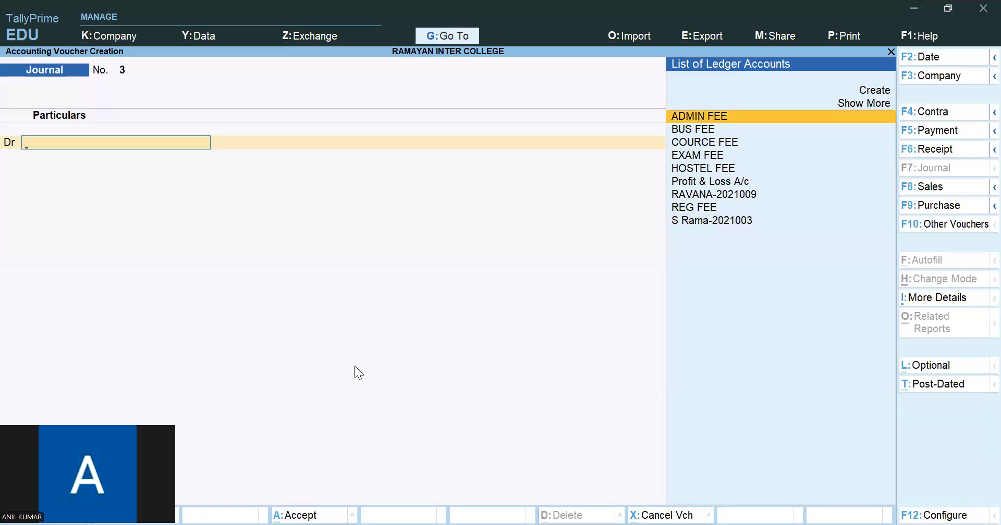
pyautogui.hotkey('alt', 'c')
pyautogui.write('SEETHA')
pyautogui.press('Return')
pyautogui.press('Return')
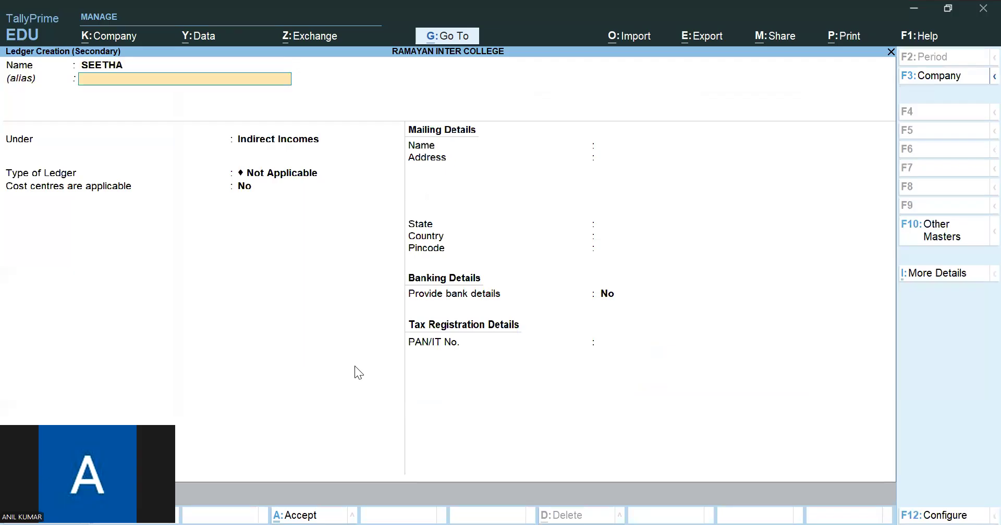
# - Create the group MPC 1ST YEAR under MPC and save the student's ledger in it with cost centres applicable
pyautogui.hotkey('alt', 'c')
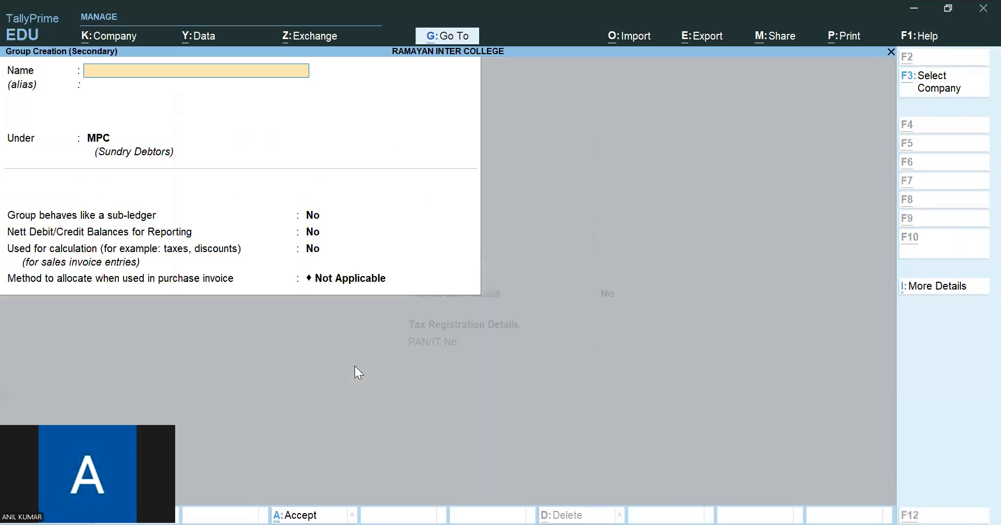
pyautogui.write('MPC')
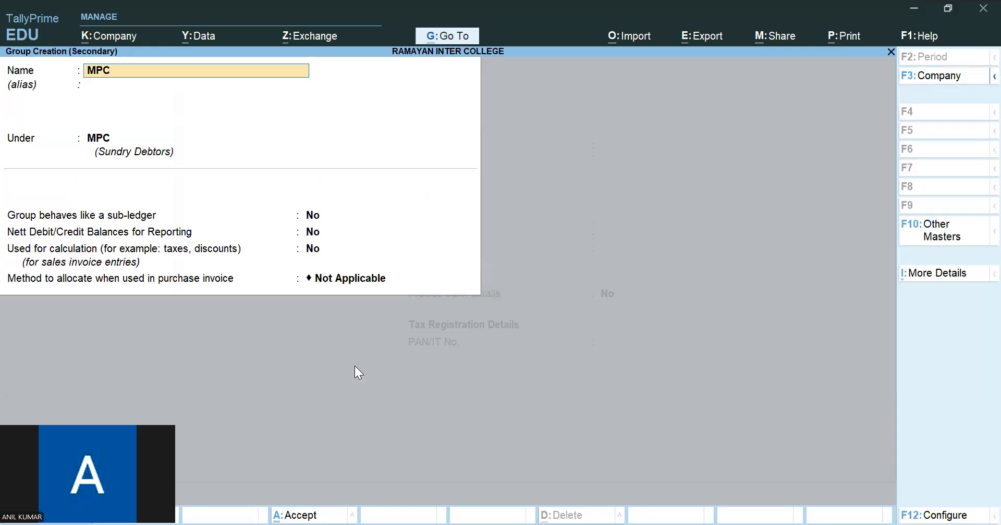
pyautogui.write(' 1ST YEAR')
pyautogui.press('Return')
pyautogui.press('Return')
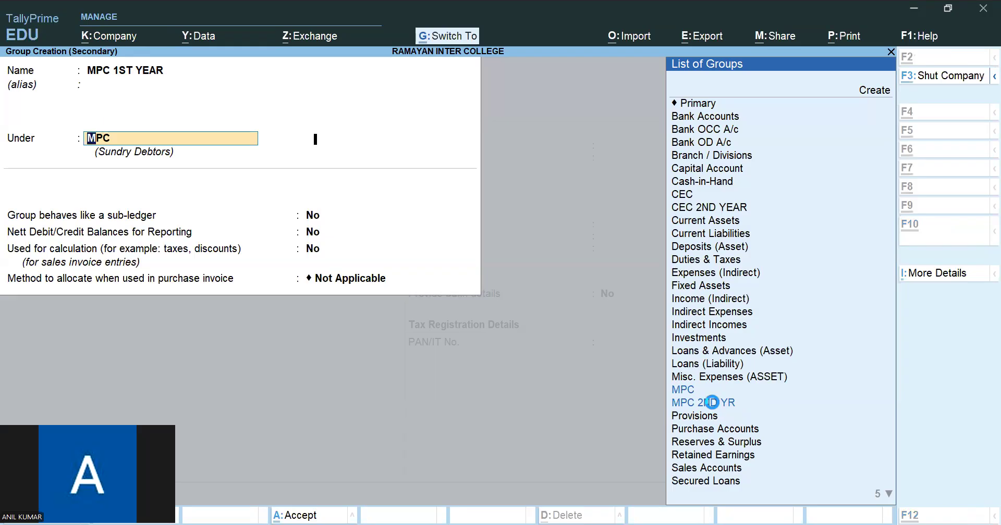
pyautogui.hotkey('ctrl', 'a')
pyautogui.write('y')
pyautogui.press('Return')
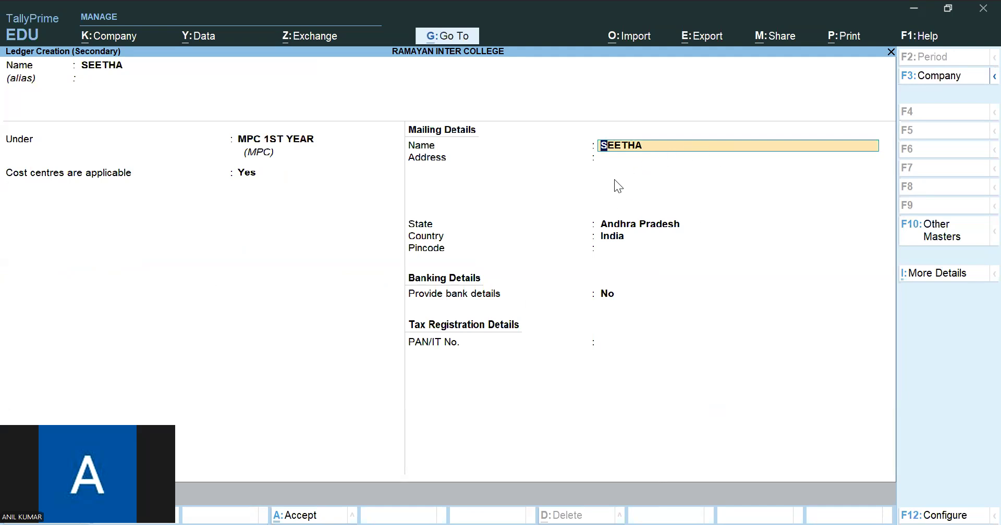
pyautogui.hotkey('ctrl', 'a')
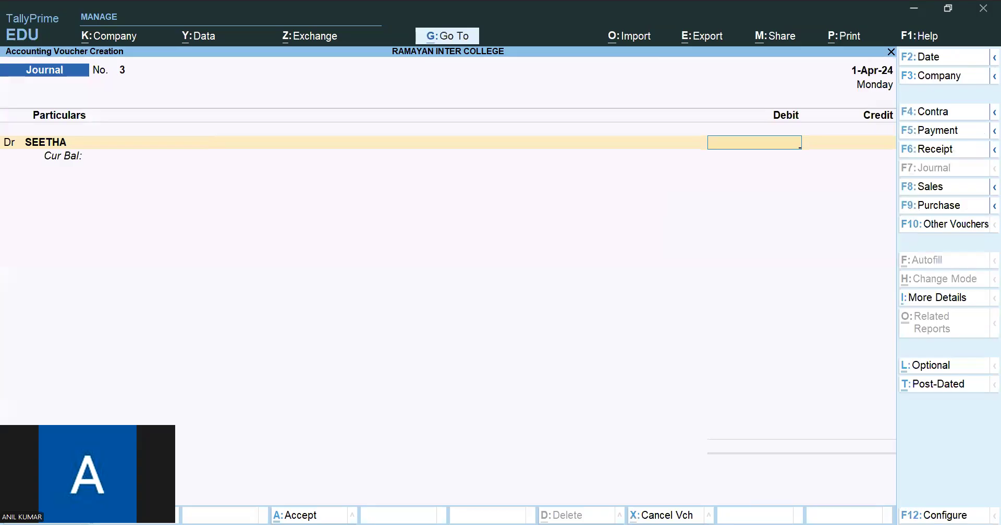
# - Check the fee particulars in the PDF and debit the MPC first-year student's ledger with 35,000
pyautogui.hotkey('alt', 'Tab')
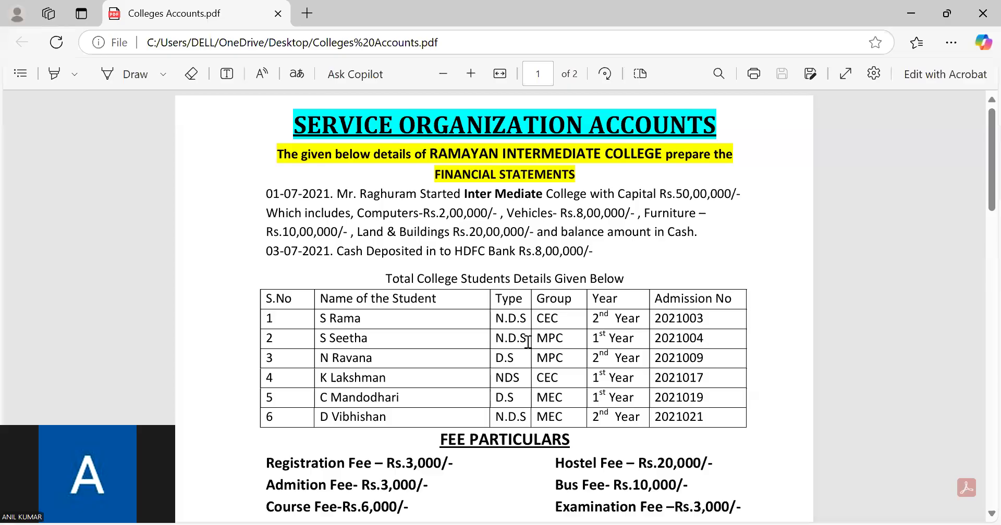
pyautogui.scroll(-3, 528, 341)
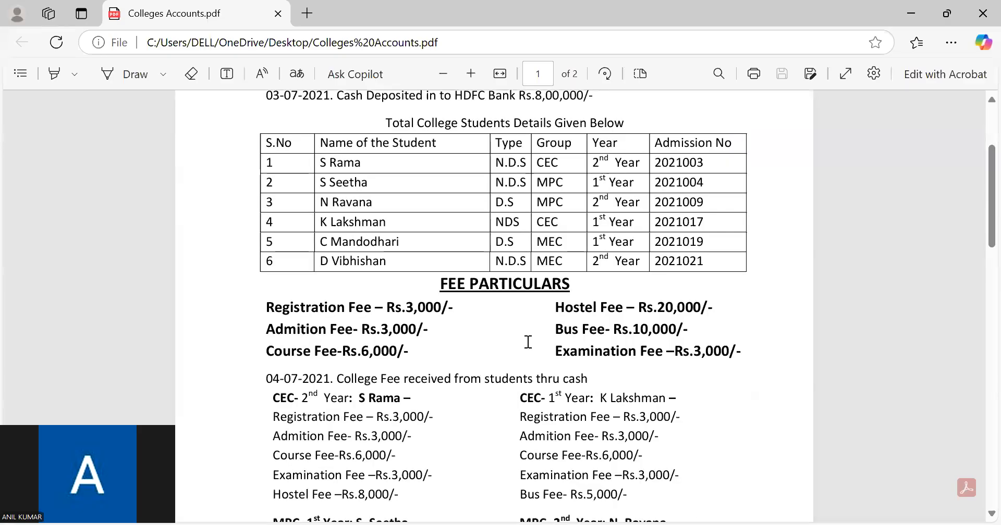
pyautogui.scroll(-1, 410, 327)
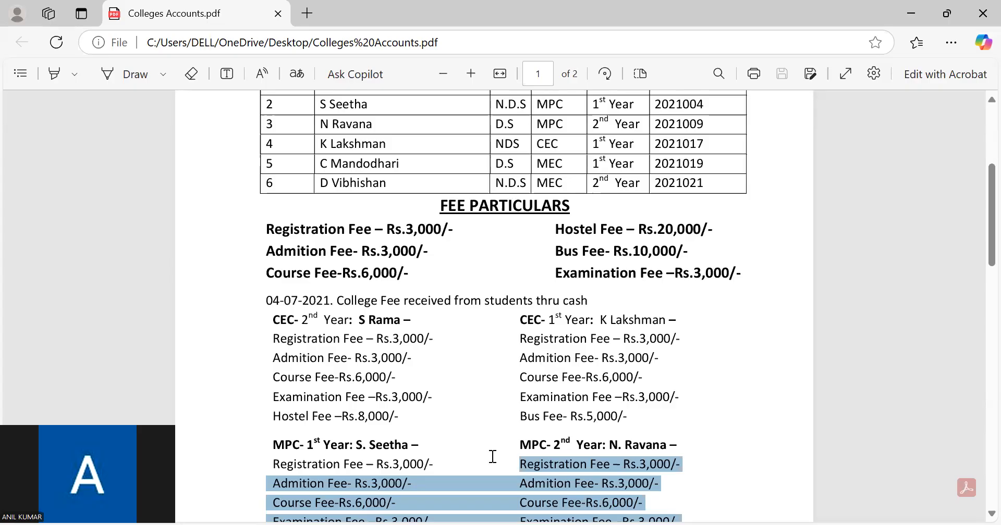
pyautogui.hotkey('alt', 'Tab')
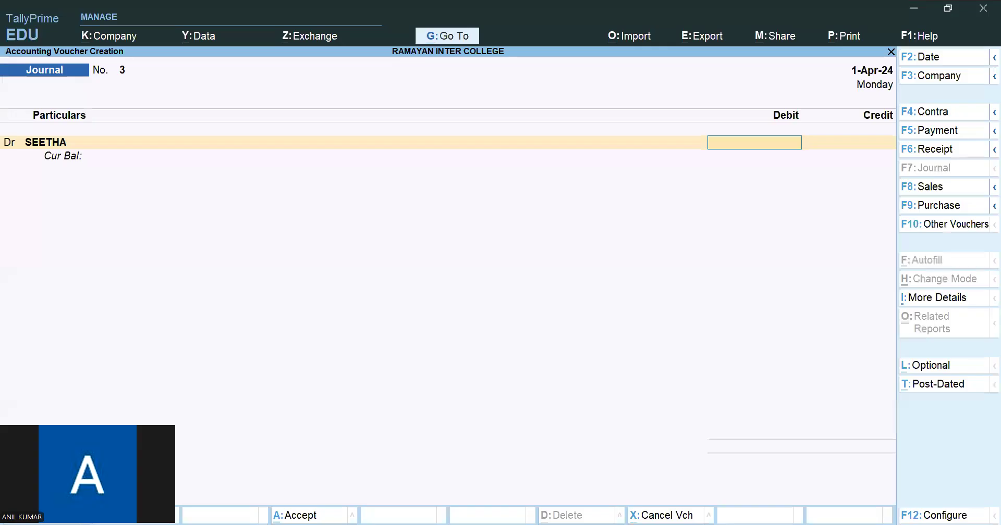
pyautogui.write('35000')
pyautogui.press('Return')
# - Allocate 3,000 to REG FEE and 3,000 to ADMIN FEE in the MPC first-year student's journal
pyautogui.write('REG')
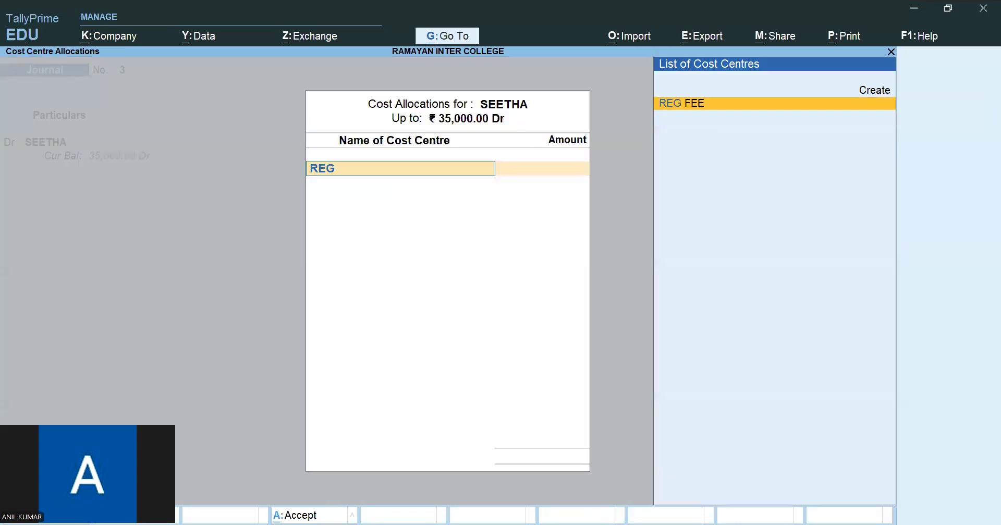
pyautogui.press('Return')
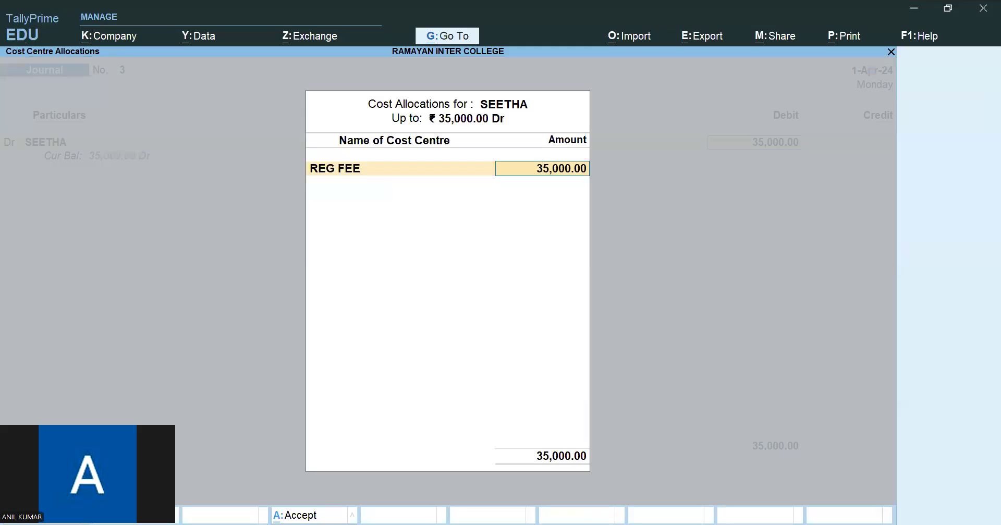
pyautogui.write('3000')
pyautogui.press('Return')
pyautogui.write('A')
pyautogui.press('Return')
pyautogui.write('3000')
pyautogui.press('Return')
# - Allocate 6,000 to COURCE FEE and 3,000 to EXAM FEE in the same student's journal
pyautogui.write('CO')
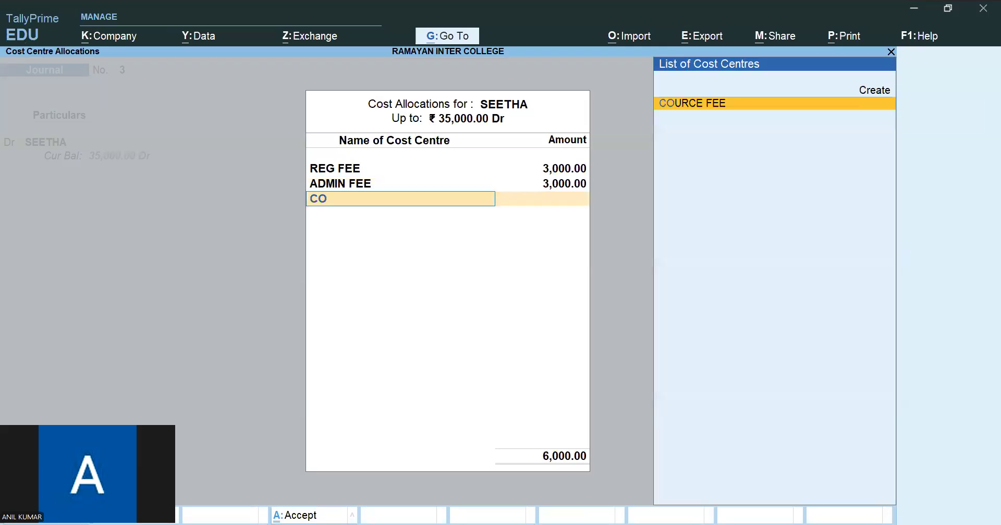
pyautogui.press('Return')
pyautogui.write('6000')
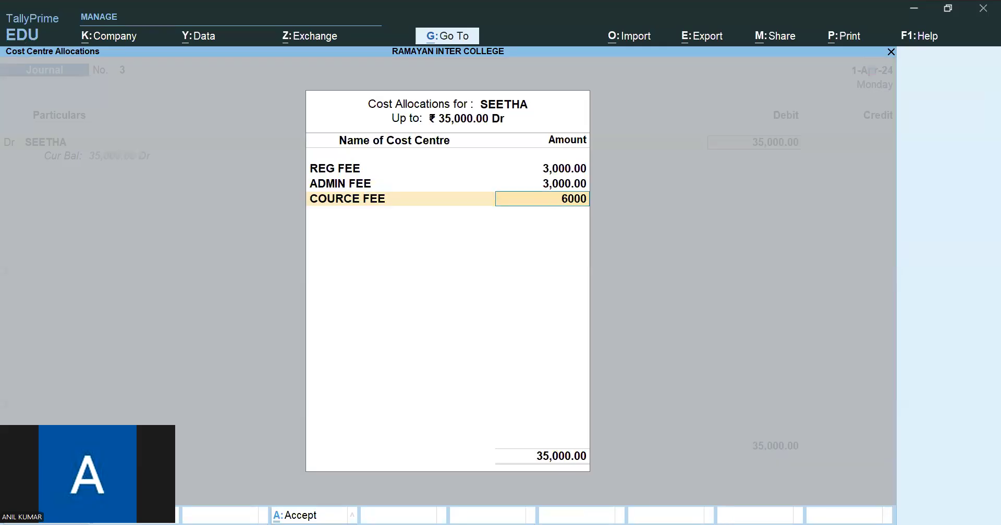
pyautogui.press('Return')
pyautogui.write('E')
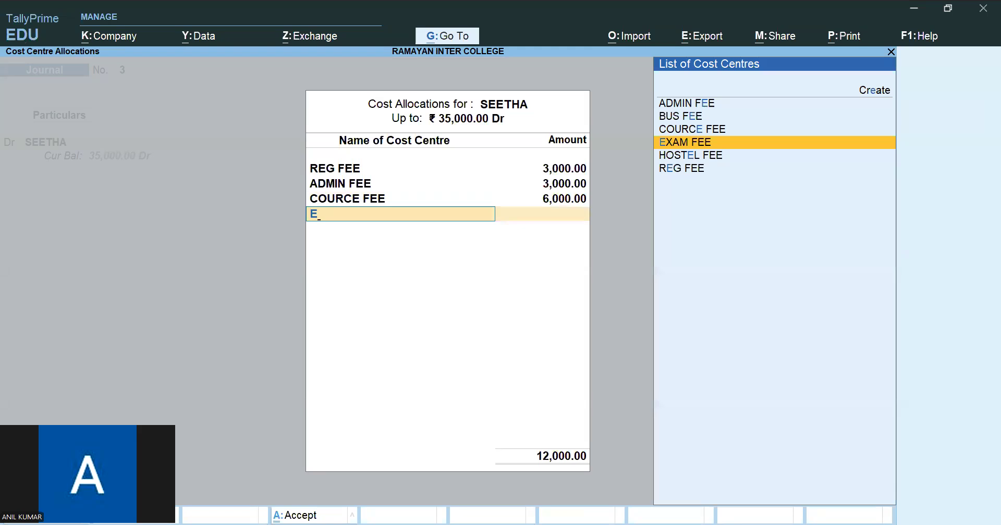
pyautogui.press('Return')
pyautogui.write('3000')
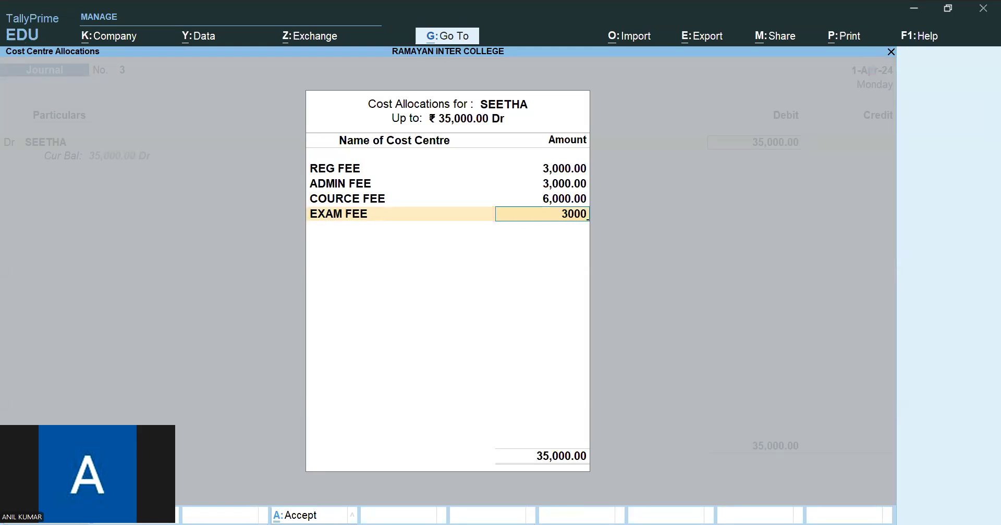
pyautogui.press('Return')
# - Allocate the remaining 20,000 to HOSTEL FEE in the MPC first-year student's journal
pyautogui.write('HO')
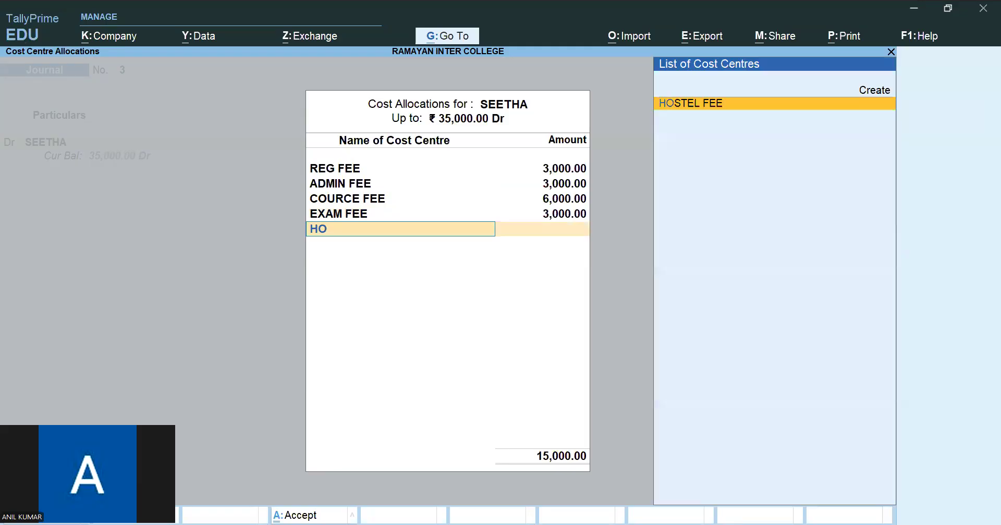
pyautogui.press('Return')
# - Credit REG FEE with 3,000 and ADMIN FEE with 3,000 in the MPC first-year student's journal
pyautogui.press('Return')
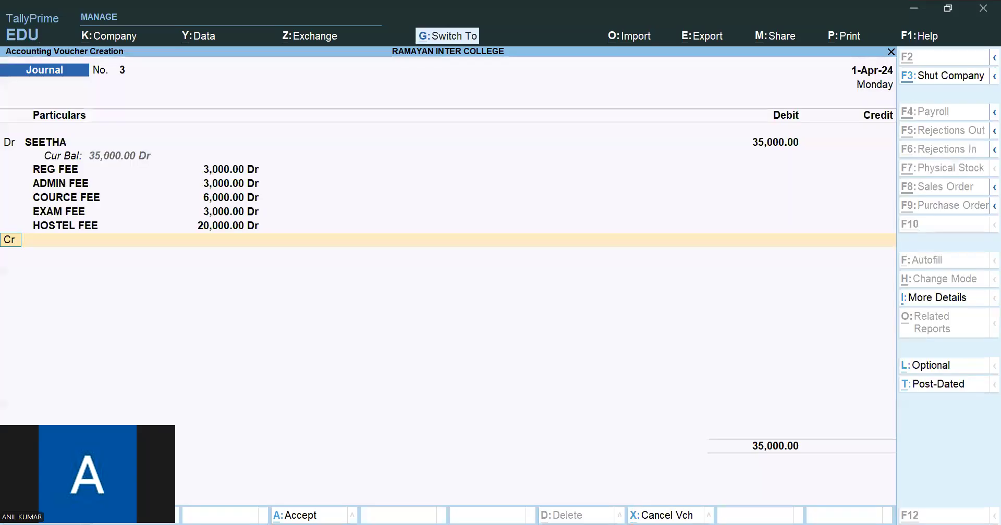
pyautogui.press('Return')
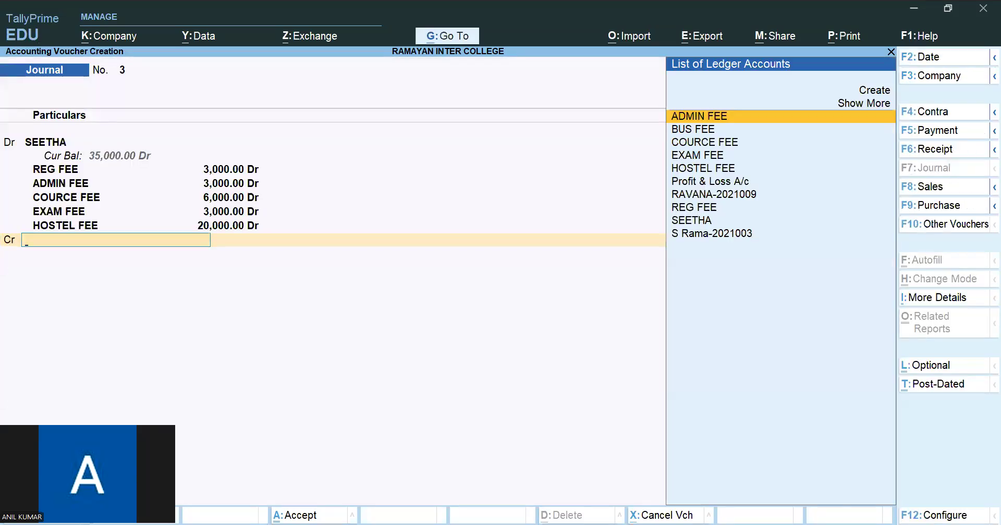
pyautogui.write('REG')
pyautogui.press('Return')
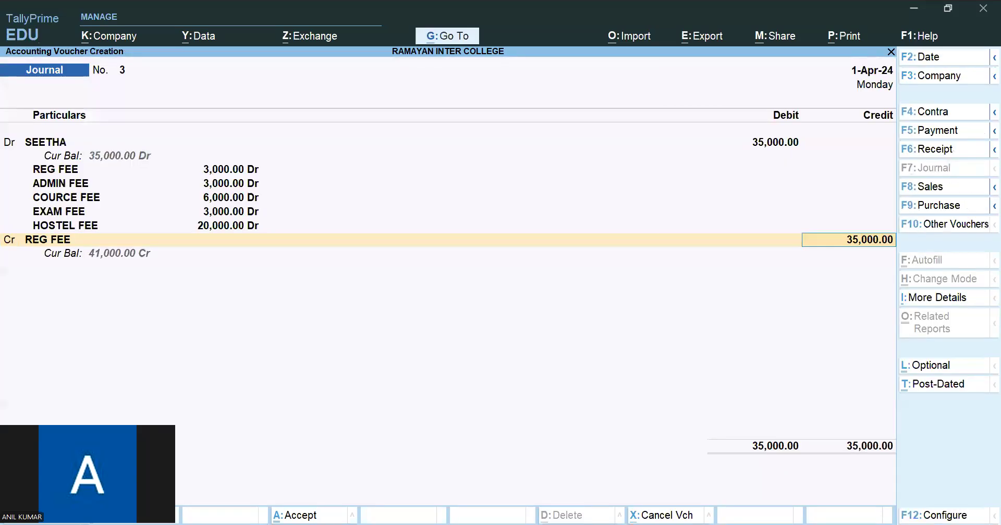
pyautogui.write('3000')
pyautogui.press('Return')
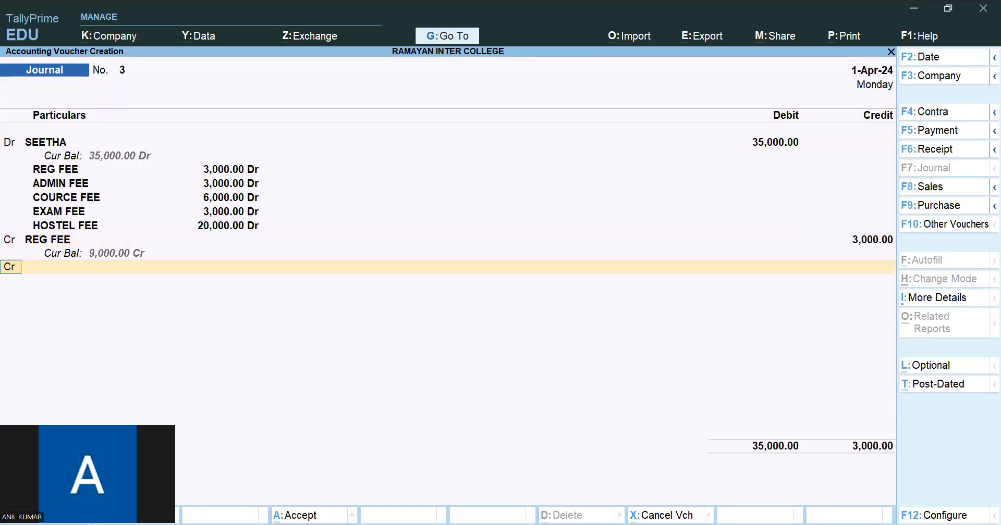
pyautogui.write('ADM')
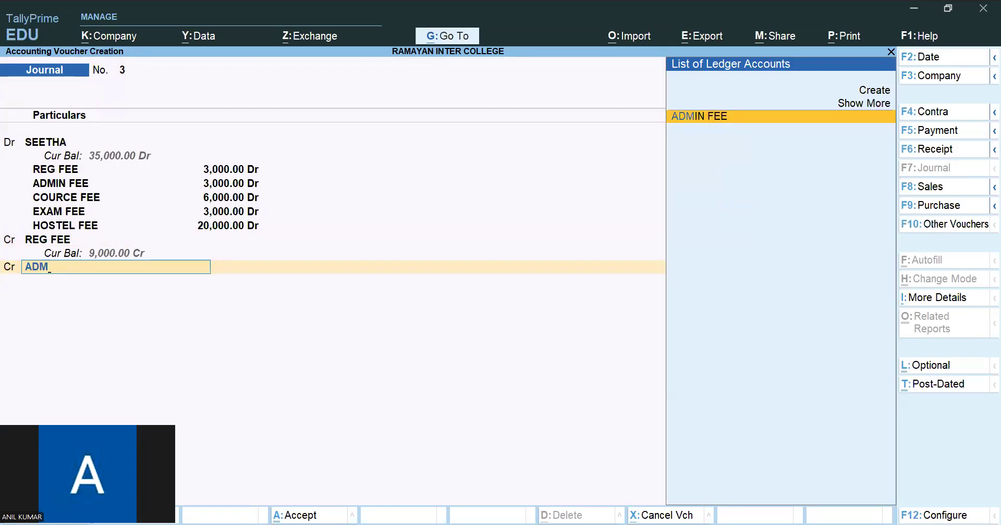
pyautogui.press('Return')
pyautogui.write('3000')
pyautogui.press('Return')
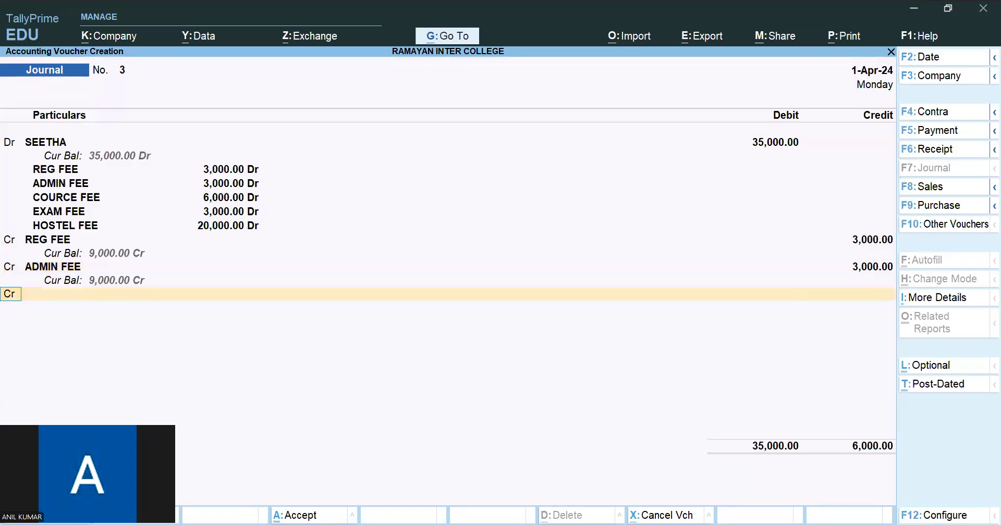
# - Credit COURCE FEE with 6,000 and EXAM FEE with 3,000 in the same journal
pyautogui.write('CO')
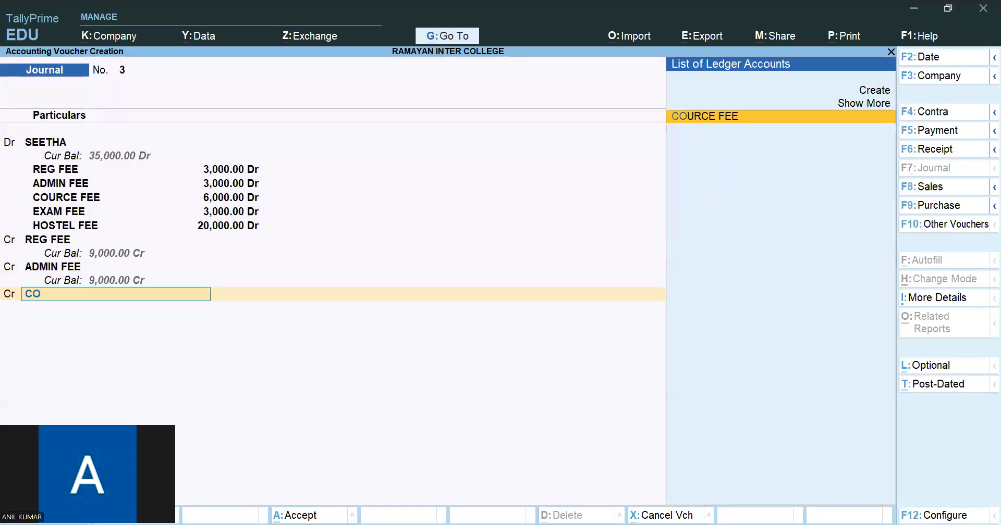
pyautogui.press('Return')
pyautogui.write('6000')
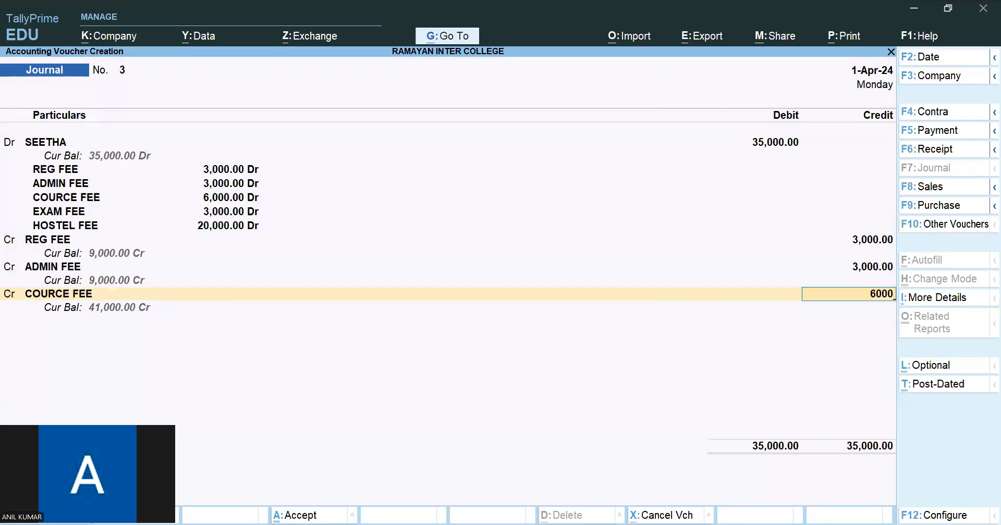
pyautogui.press('Return')
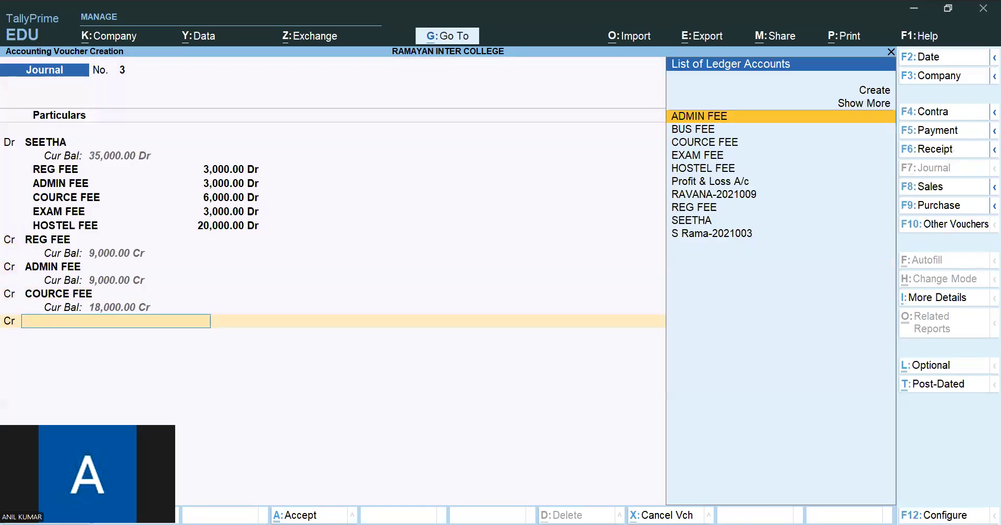
pyautogui.write('EXAM FEE')
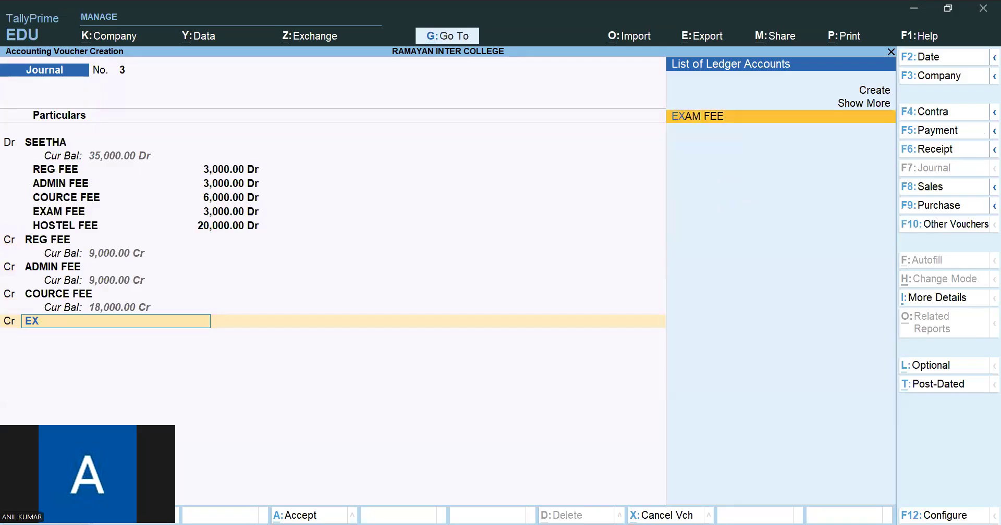
pyautogui.press('Return')
pyautogui.write('3000')
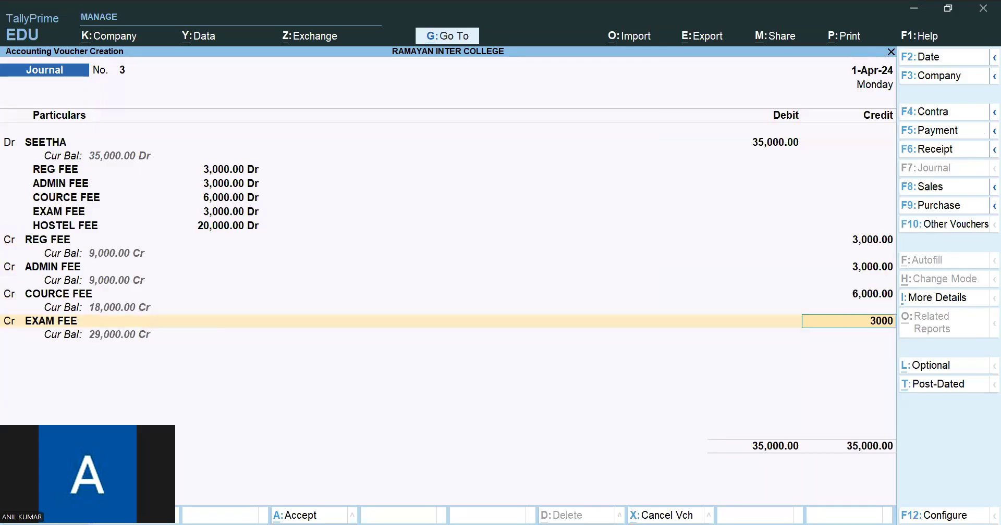
pyautogui.press('Return')
# - Credit HOSTEL FEE with the remaining 20,000 and save the journal voucher
pyautogui.press('Return')
pyautogui.write('HO')
pyautogui.press('Return')
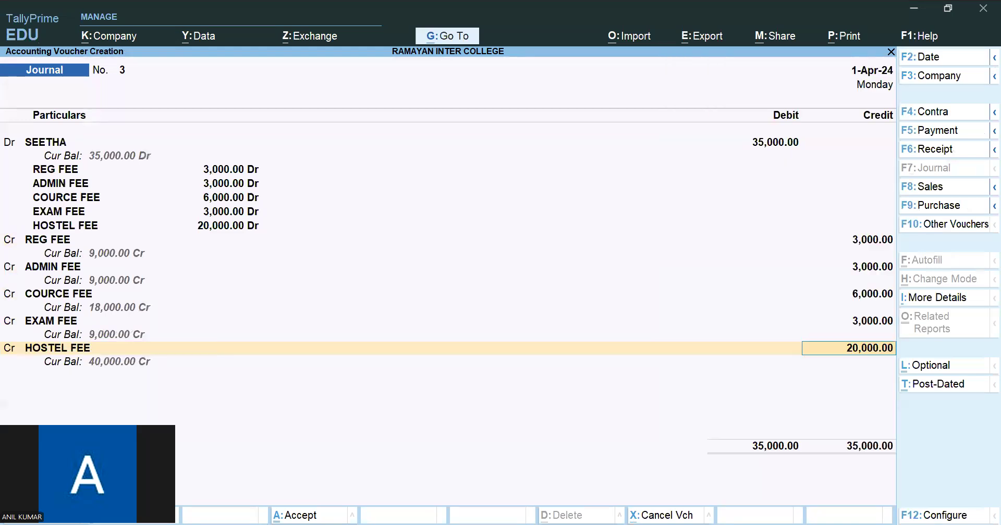
pyautogui.press('Return')
pyautogui.press('Return')
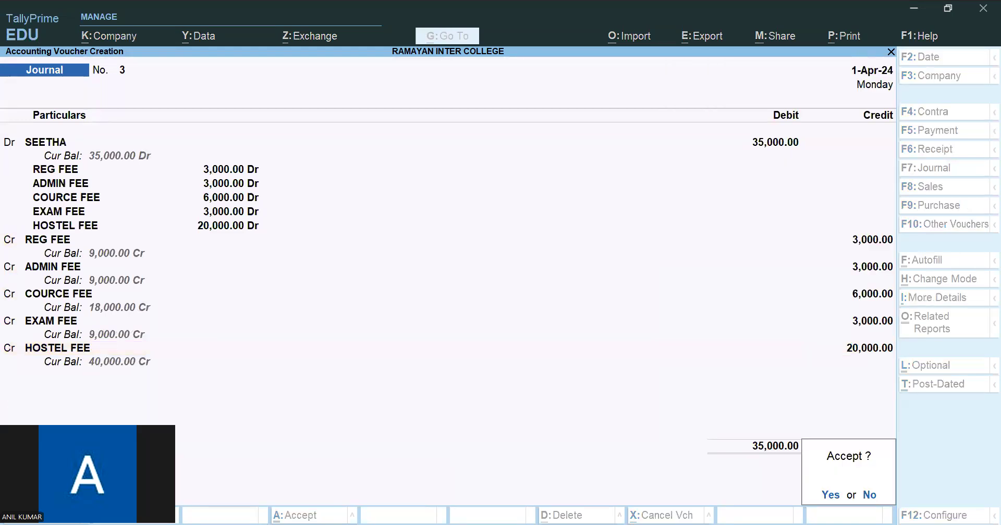
pyautogui.press('Return')
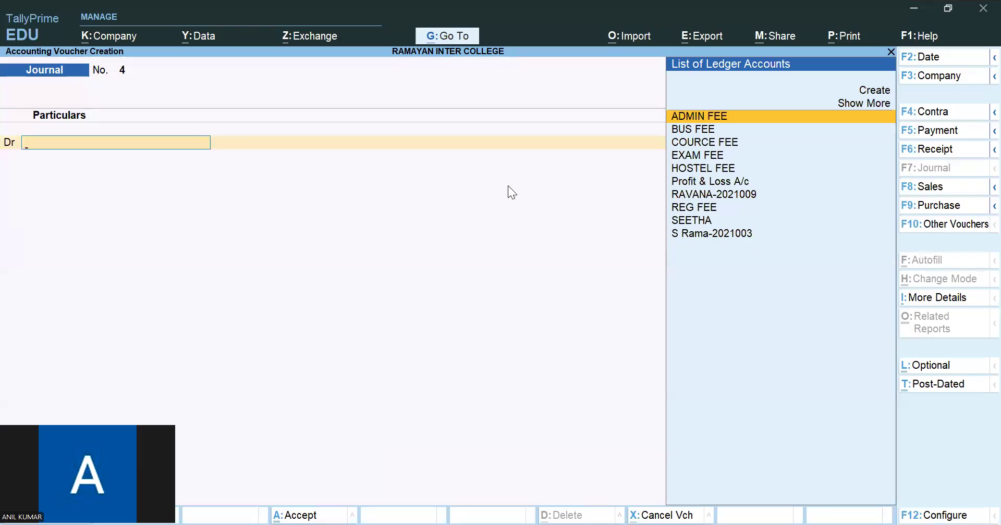
# - Review the Cost Centre Breakup of Ledger report for the MPC first-year student
pyautogui.click(448, 38)
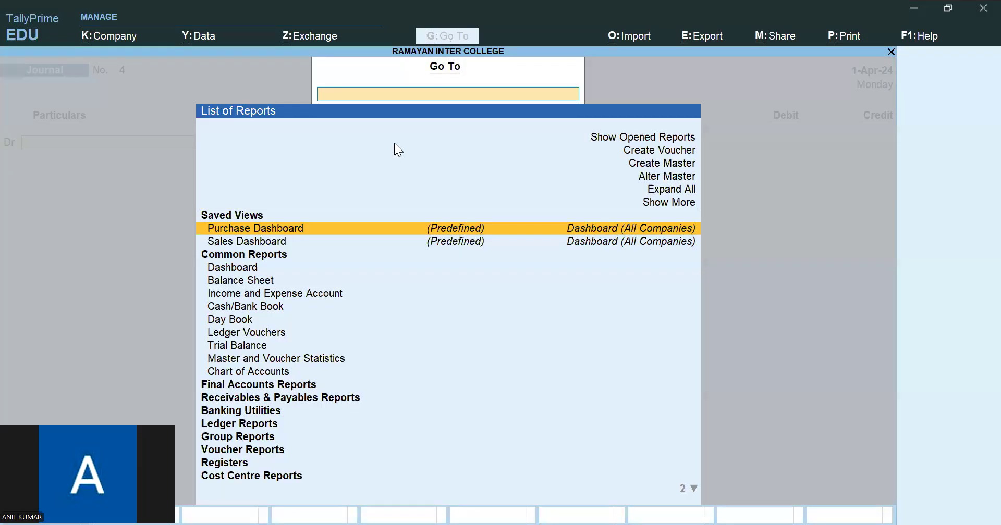
pyautogui.click(222, 481)
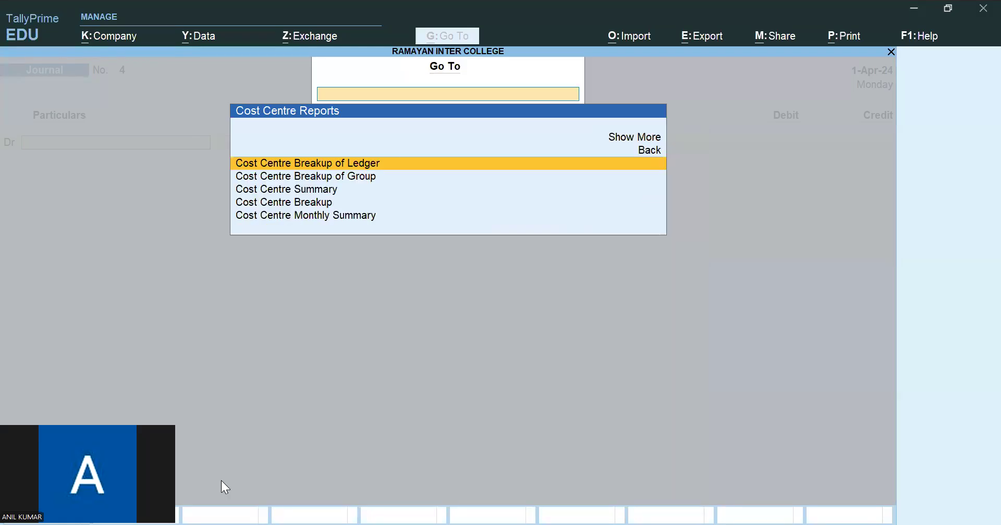
pyautogui.press('Return')
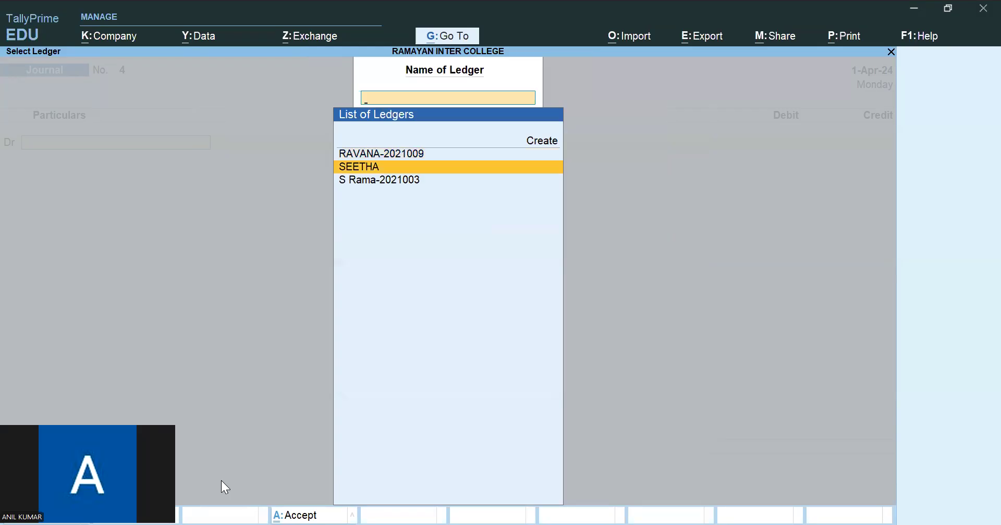
pyautogui.press('Return')
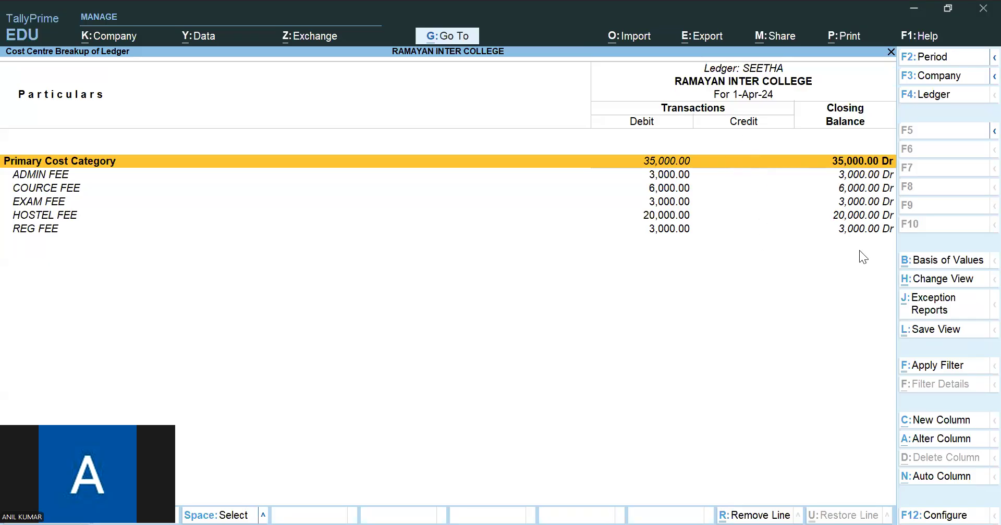
# - Review the cost centre breakup for the first student in the ledger list, and return to the Gateway of Tally
pyautogui.press('Escape')
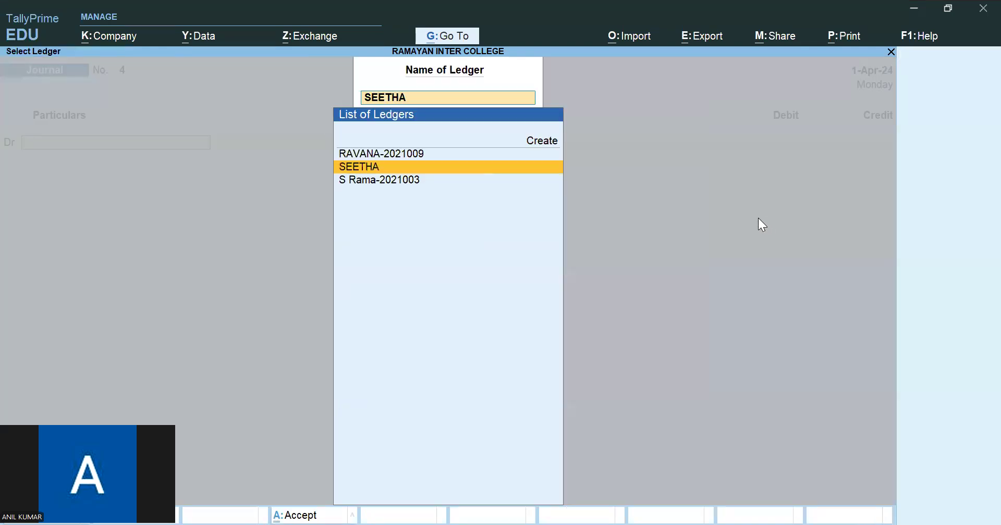
pyautogui.press('Up')
pyautogui.press('Return')
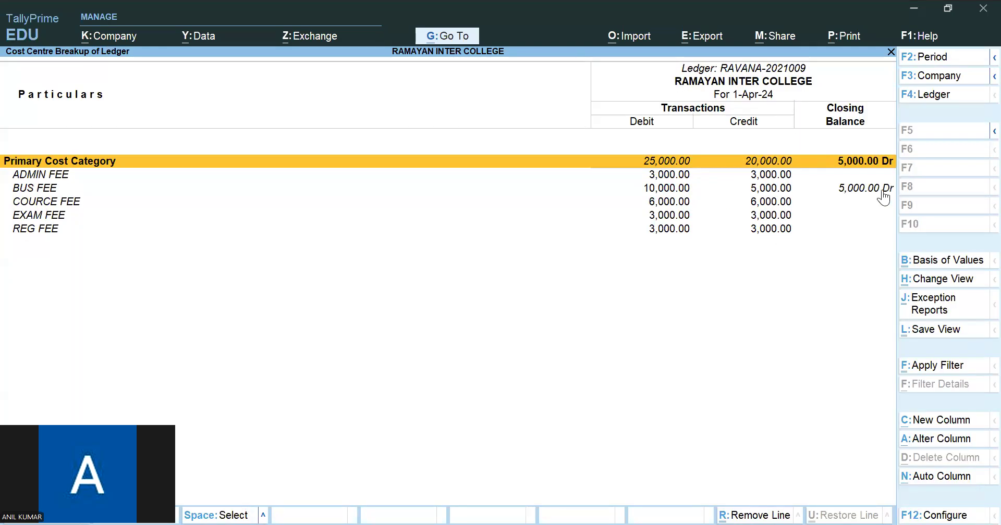
pyautogui.press('Escape')
pyautogui.press('Escape')
pyautogui.press('Escape')
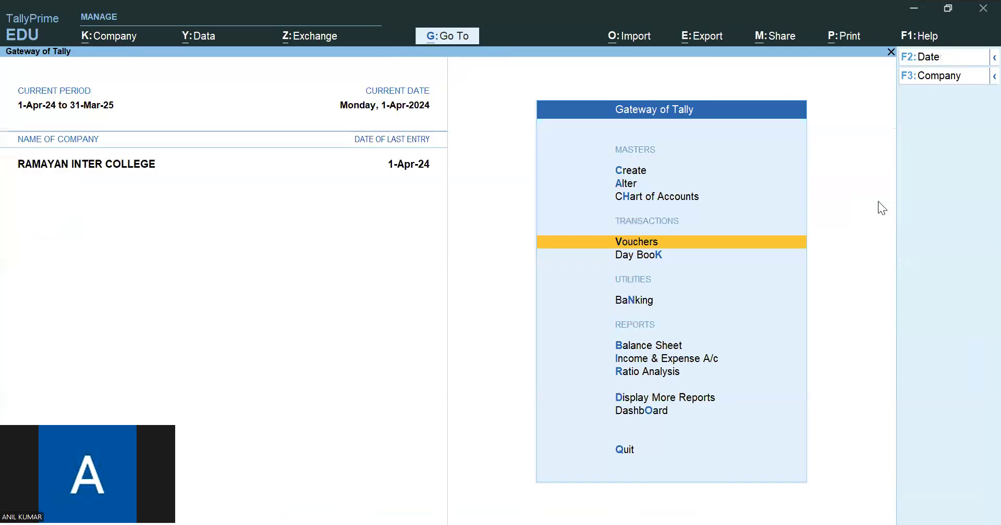
# - Examine the Income and Expenditure Statement in detail, with Indirect Incomes broken down by fee ledger
pyautogui.press('Down')
pyautogui.press('Down')
pyautogui.press('Down')
pyautogui.press('Down')
pyautogui.press('Down')
pyautogui.click(715, 359)
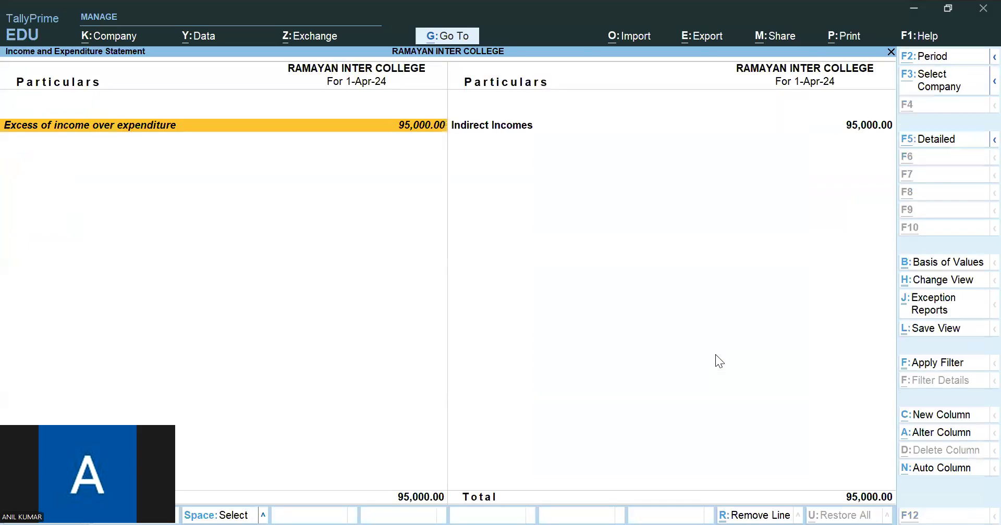
pyautogui.hotkey('alt', 'F5')
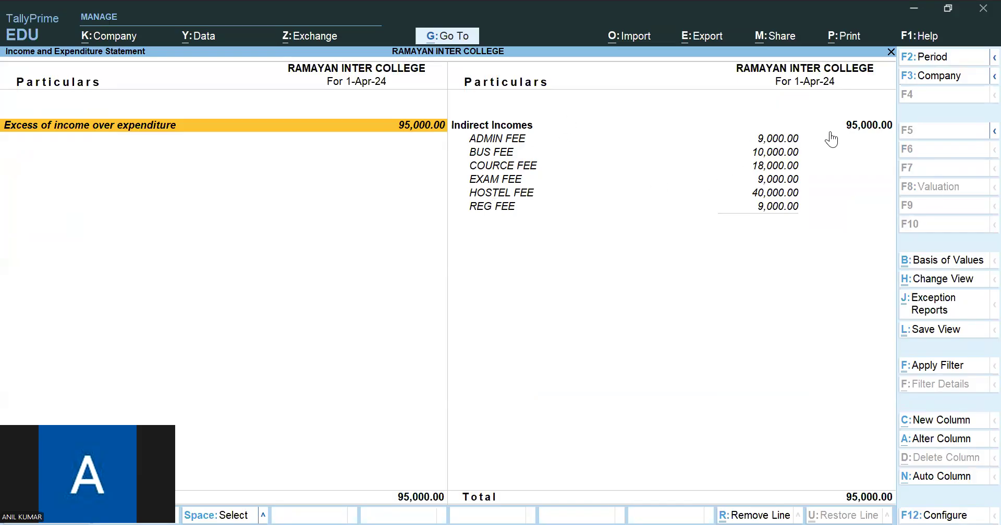
pyautogui.click(863, 129)
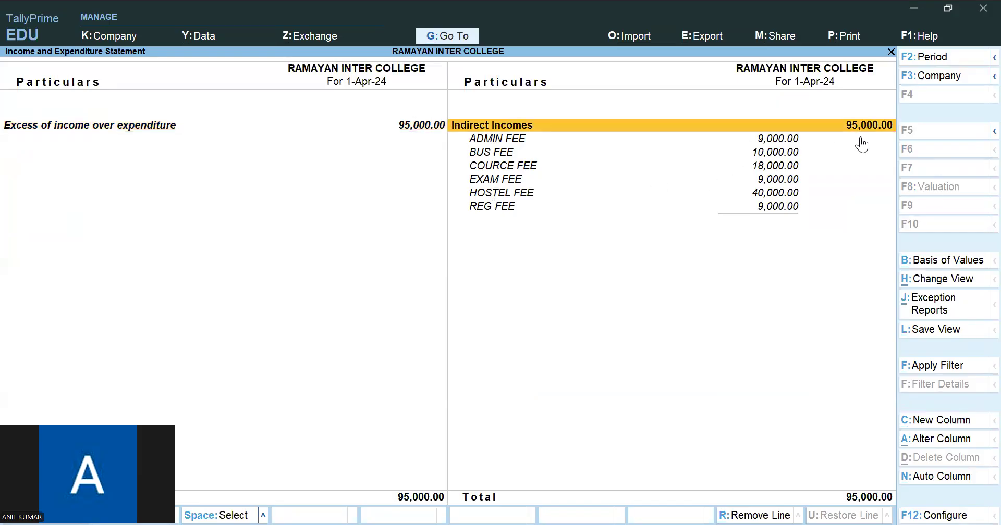
# - View the Balance Sheet in detailed form with Current Assets broken down
pyautogui.click(450, 37)
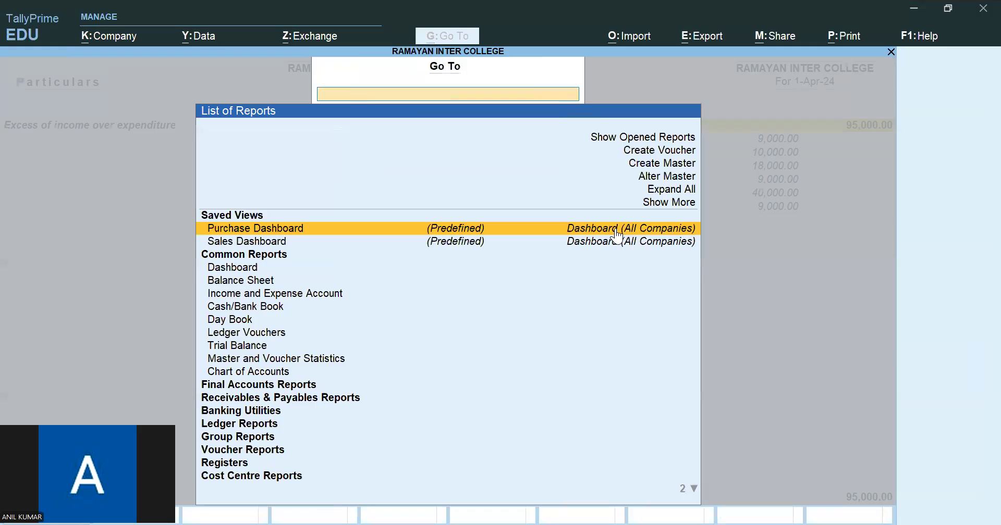
pyautogui.click(266, 281)
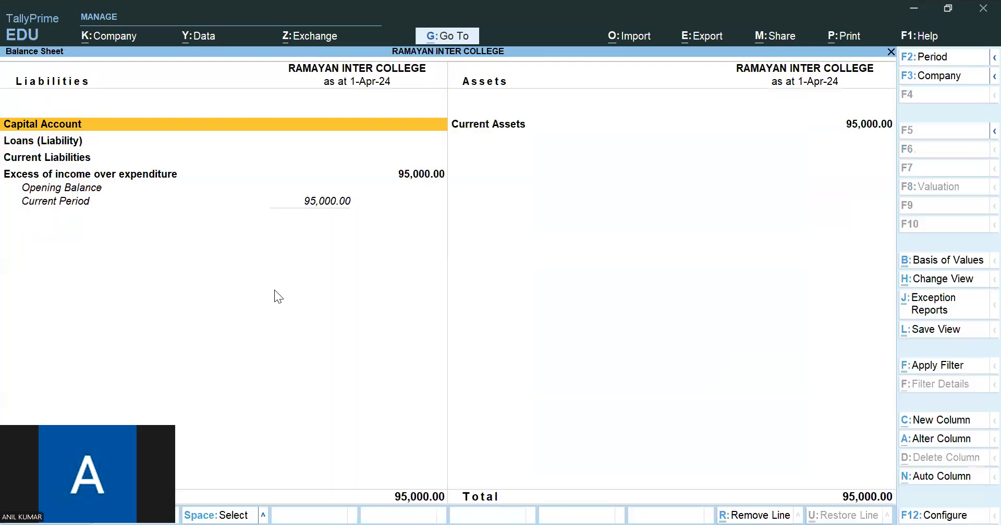
pyautogui.hotkey('alt', 'F5')
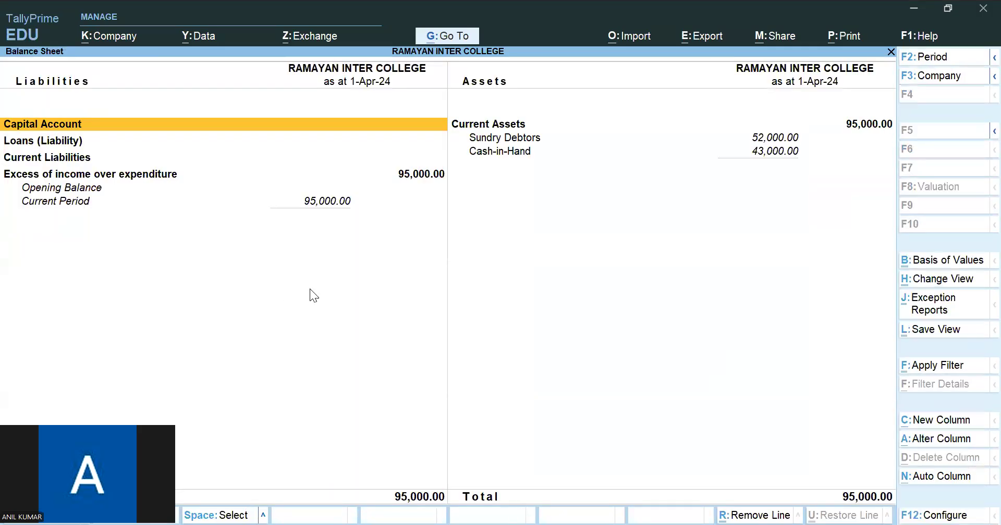
# - Drill down from Sundry Debtors through CEC and CEC 2ND YEAR to the student's April ledger vouchers, and return to the monthly summary
pyautogui.click(516, 141)
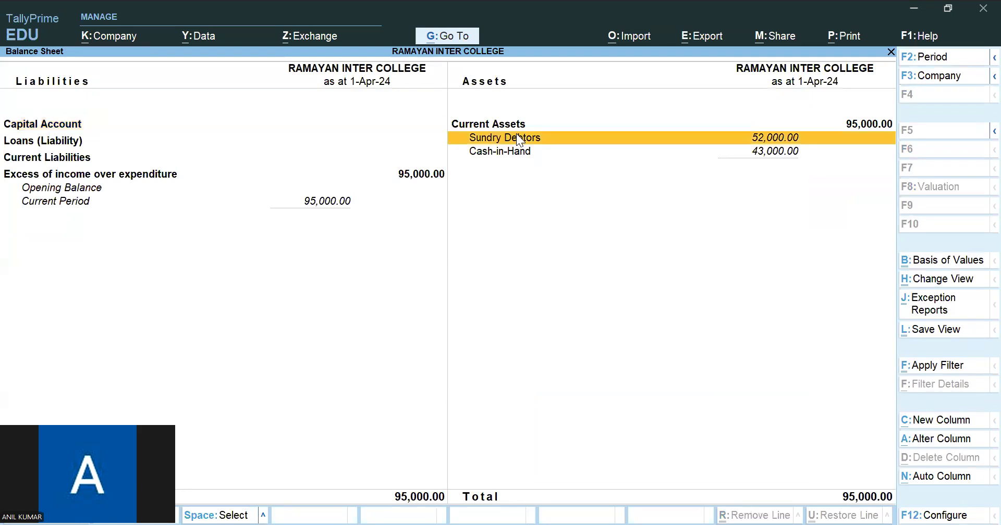
pyautogui.doubleClick(517, 136)
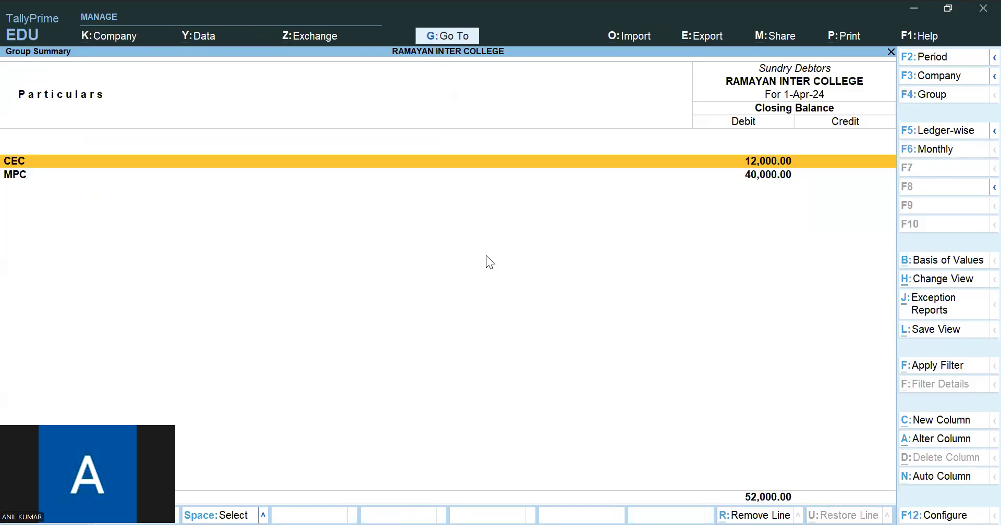
pyautogui.press('Return')
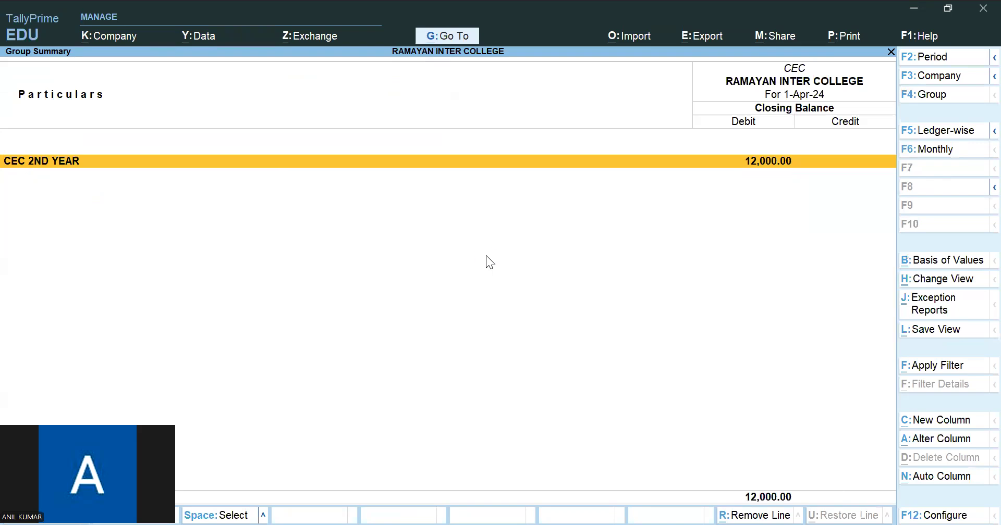
pyautogui.press('Return')
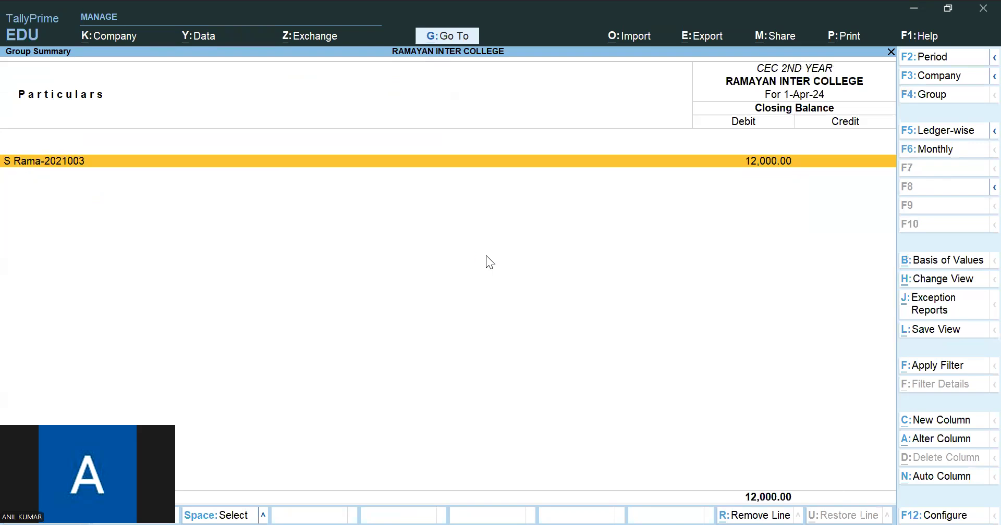
pyautogui.press('Return')
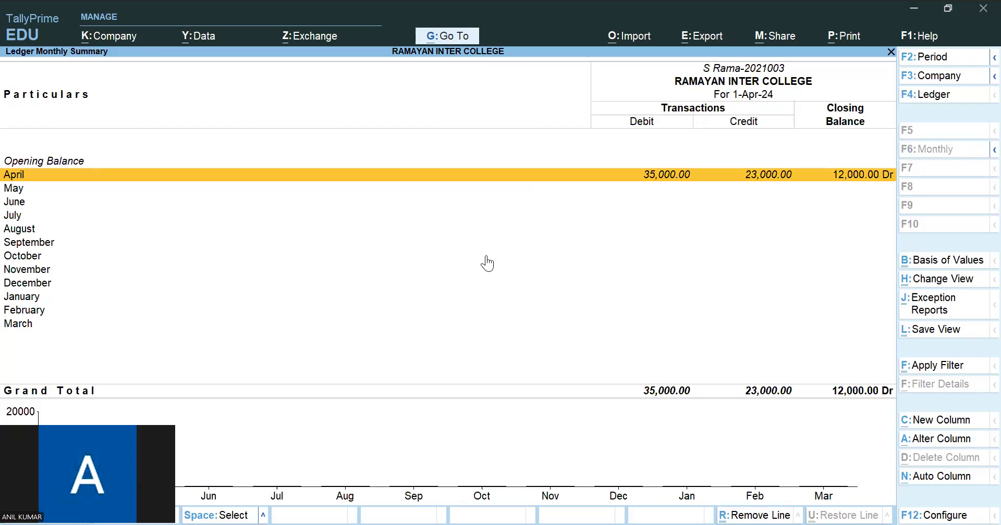
pyautogui.press('Return')
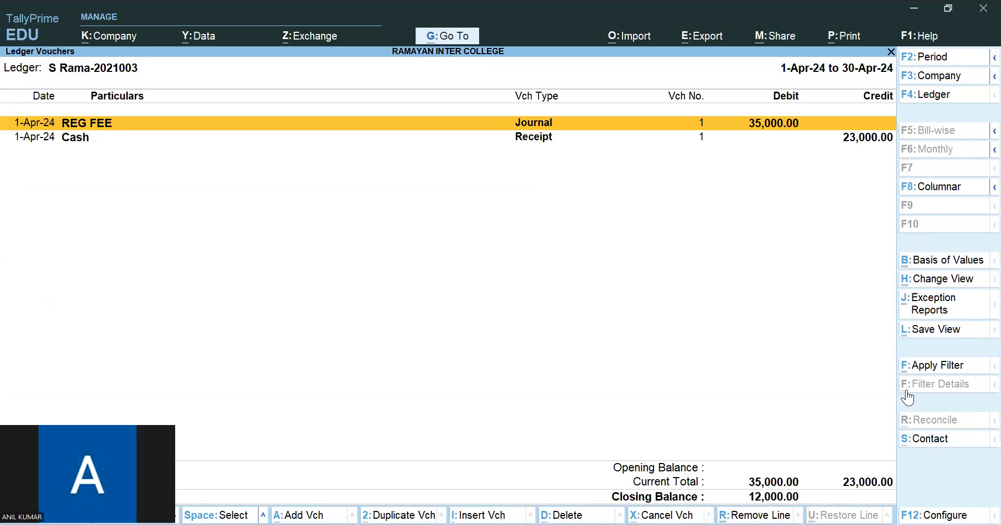
pyautogui.press('Escape')
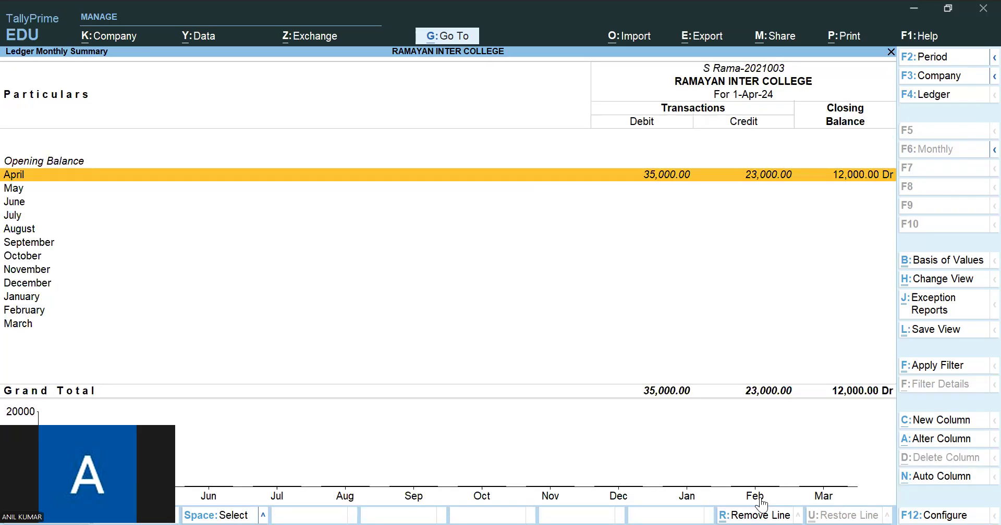
# - Drill down from Sundry Debtors through MPC and MPC 1ST YEAR to the student's monthly summary, and return to the MPC group summary
pyautogui.press('Escape')
pyautogui.press('Escape')
pyautogui.press('Escape')
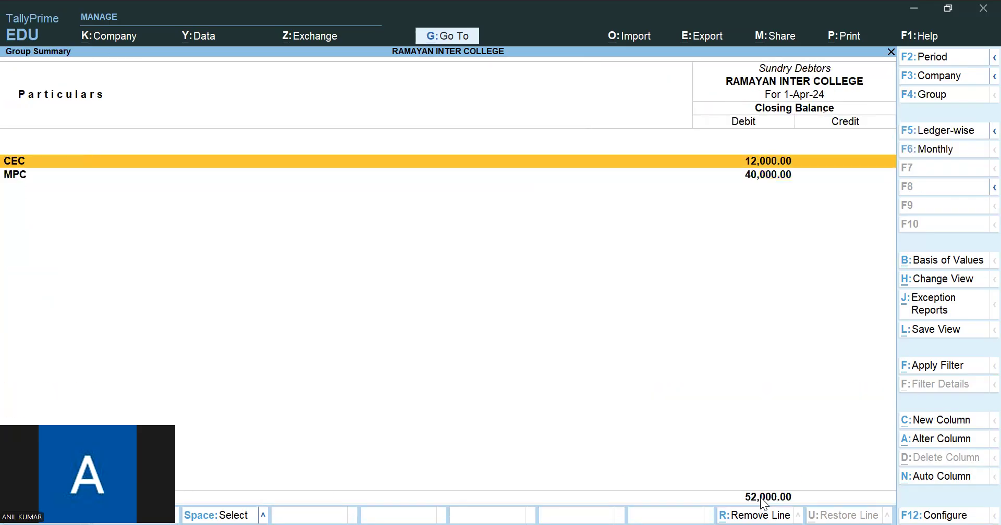
pyautogui.press('Down')
pyautogui.press('Return')
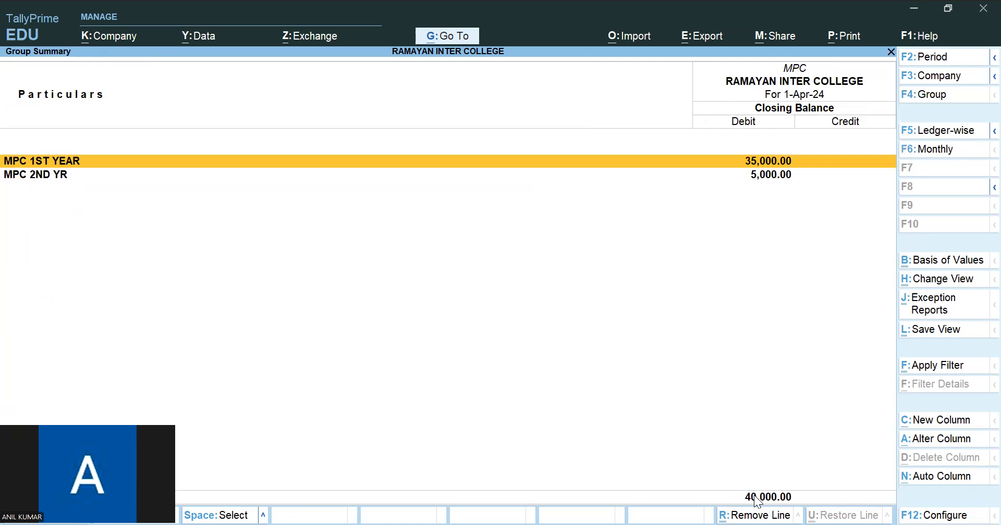
pyautogui.press('Return')
pyautogui.press('Return')
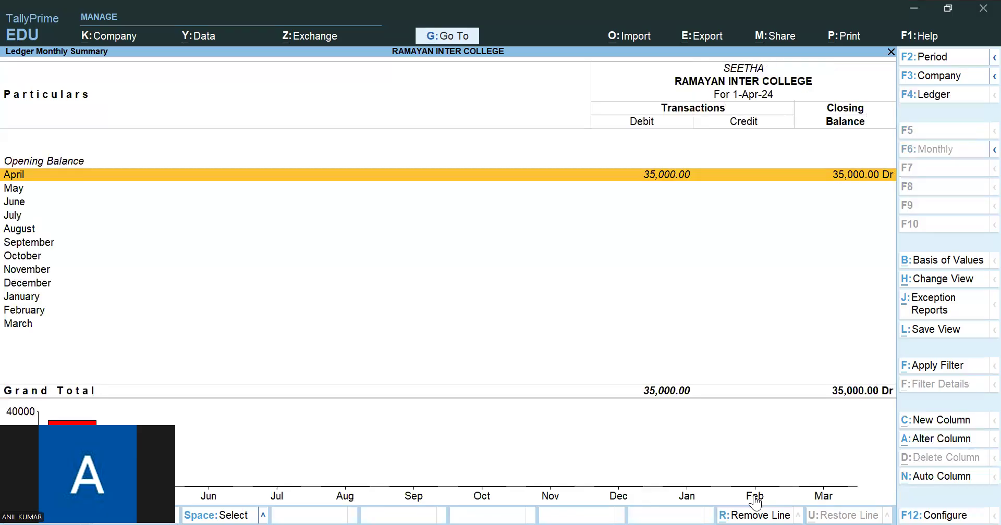
pyautogui.press('Escape')
pyautogui.press('Escape')
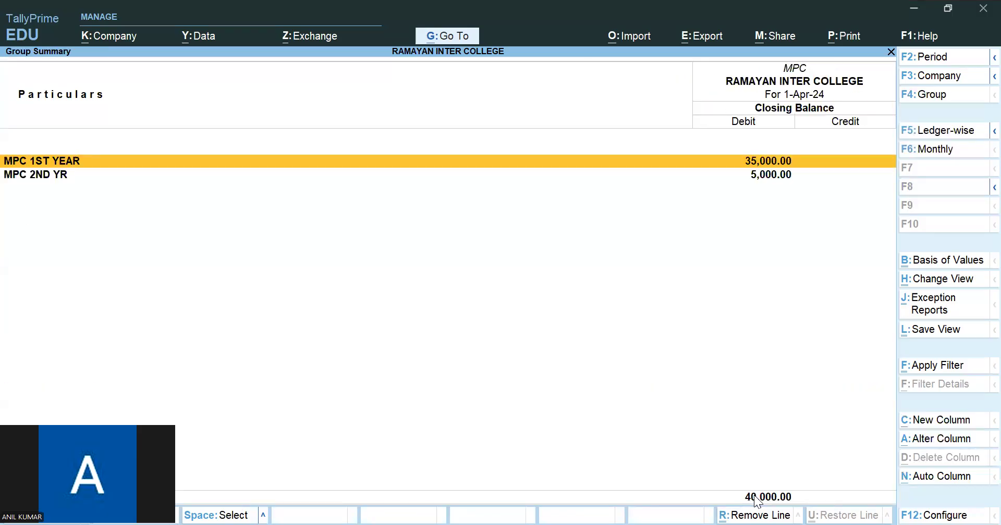
# - Drill down through MPC 2ND YR to the student's monthly summary and April ledger vouchers
pyautogui.press('Down')
pyautogui.press('Return')
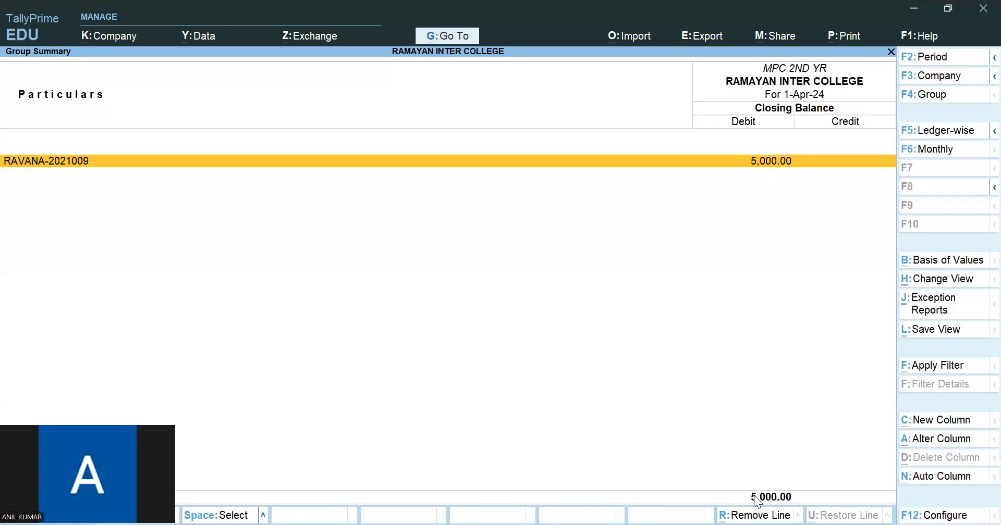
pyautogui.press('Return')
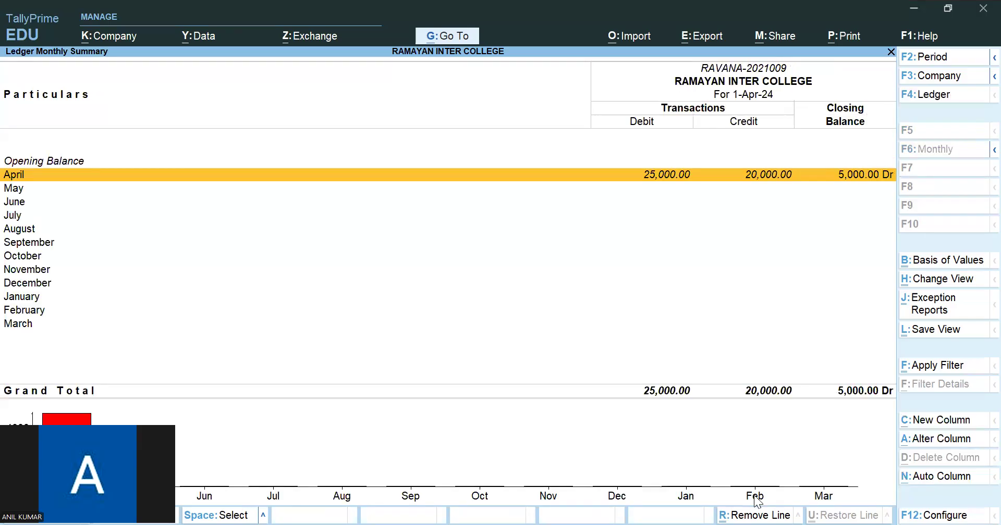
pyautogui.press('Return')
# - Close the Balance Sheet and Income and Expenditure reports back to the Gateway of Tally, and open a new Journal voucher
pyautogui.press('Escape')
pyautogui.press('Escape')
pyautogui.press('Escape')
pyautogui.press('Escape')
pyautogui.press('Escape')
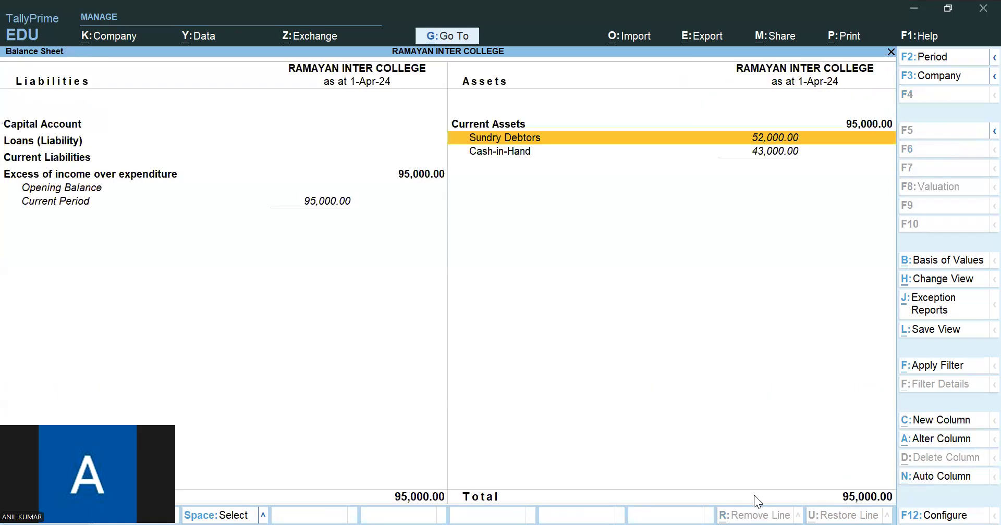
pyautogui.press('Escape')
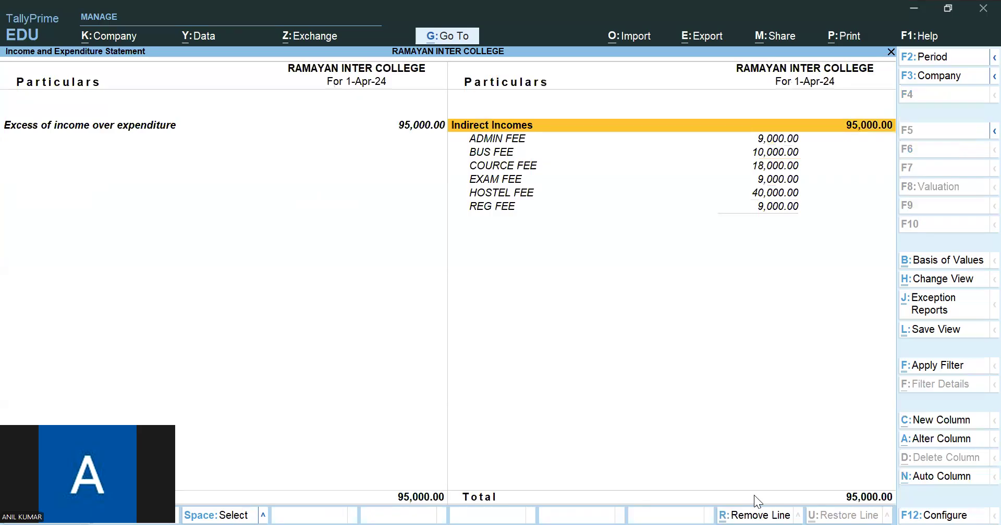
pyautogui.press('Escape')
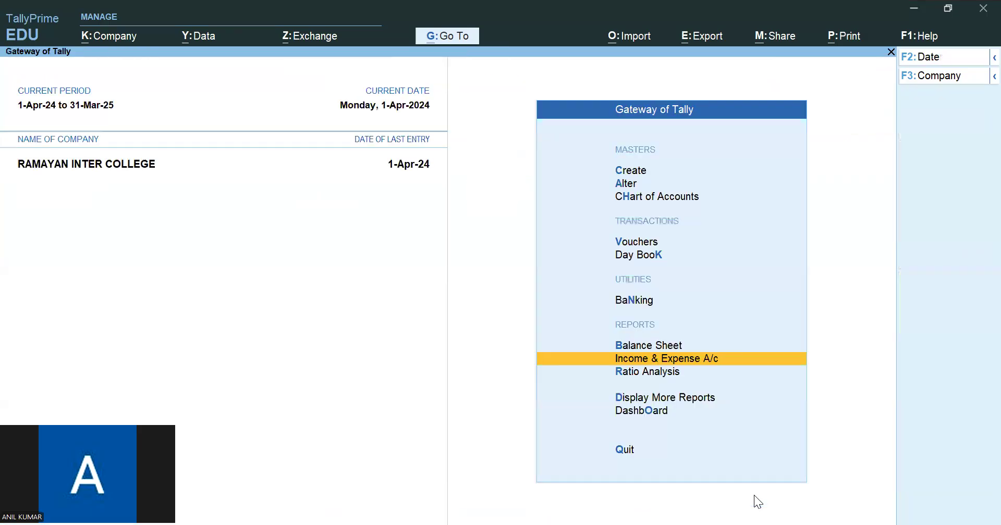
pyautogui.press('v')
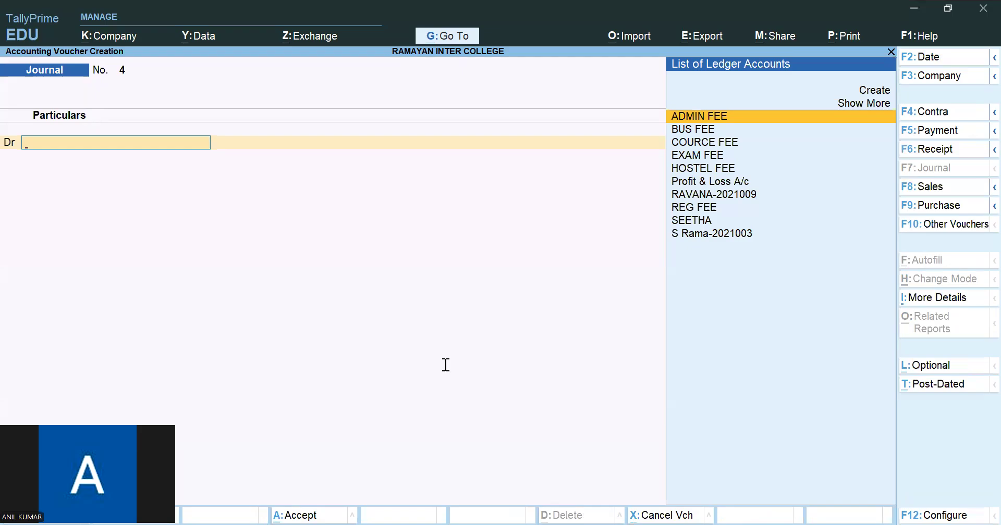
# - Switch to the Colleges Accounts PDF in the browser and examine the July and August 2021 transactions on page 2
pyautogui.hotkey('alt', 'Tab')
pyautogui.scroll(2, 360, 219)
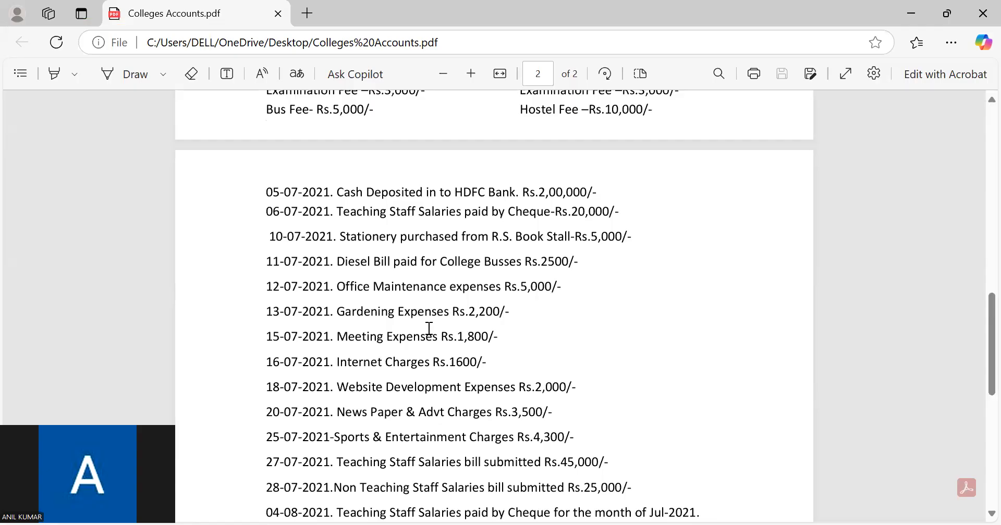
pyautogui.scroll(-2, 416, 348)
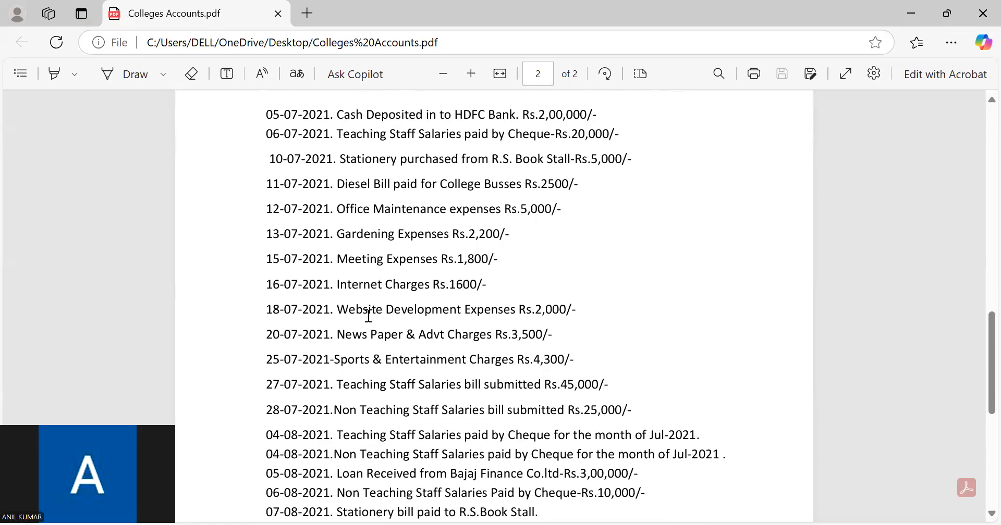
pyautogui.scroll(-4, 542, 352)
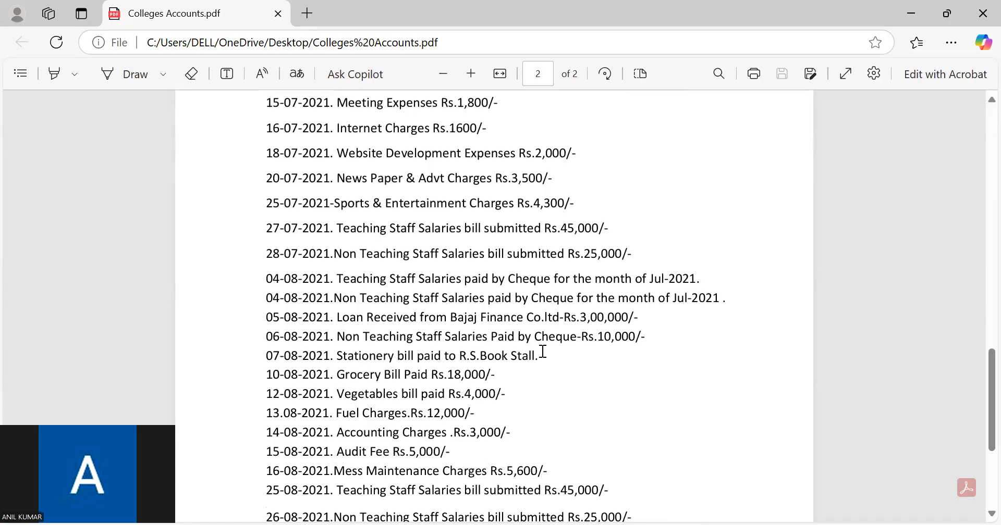
pyautogui.scroll(-2, 543, 352)
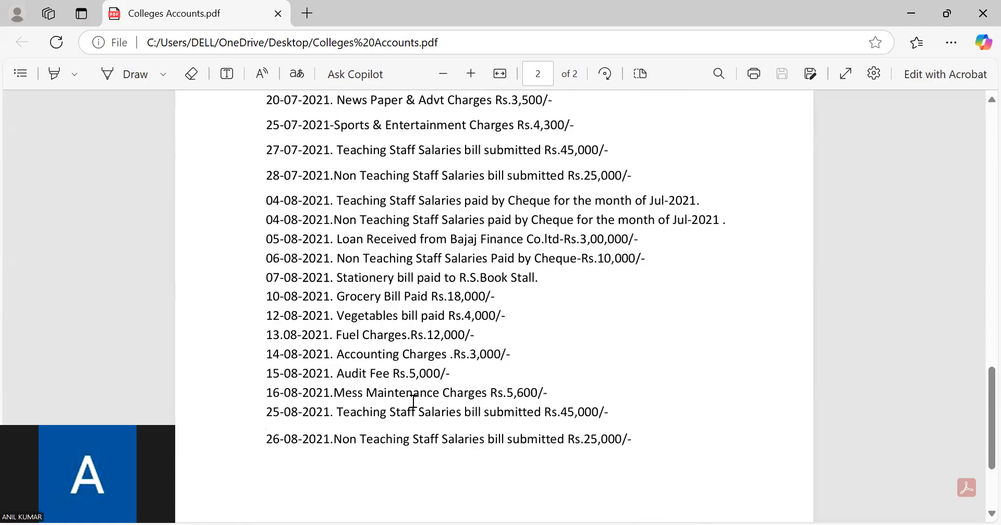
pyautogui.moveTo(338, 297); pyautogui.dragTo(484, 297)
pyautogui.moveTo(487, 335); pyautogui.dragTo(630, 442)
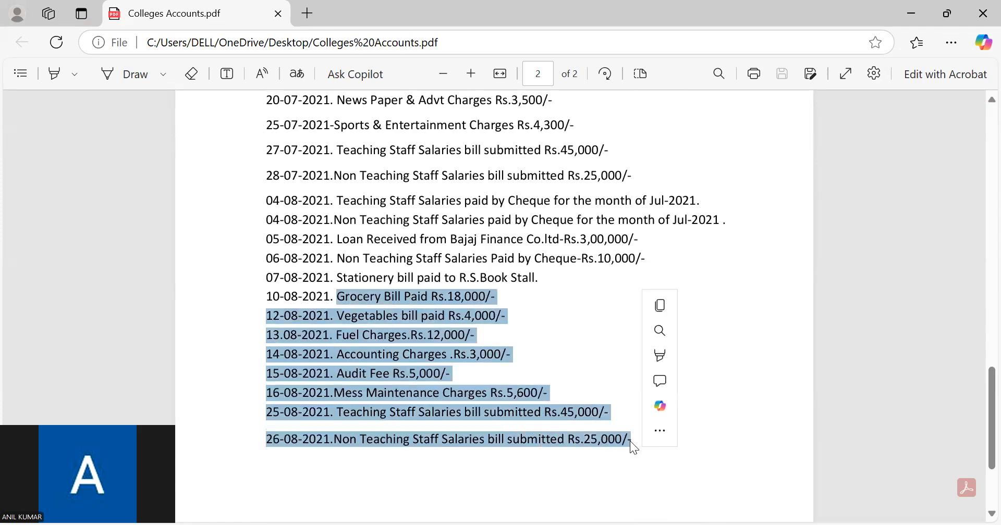
pyautogui.click(534, 356)
pyautogui.scroll(1, 533, 355)
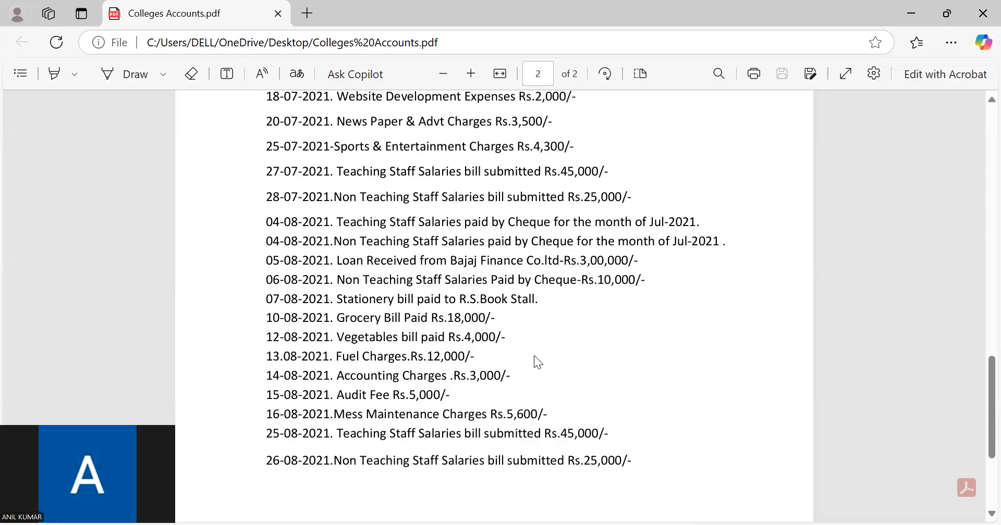
pyautogui.scroll(5, 534, 356)
pyautogui.scroll(8, 537, 360)
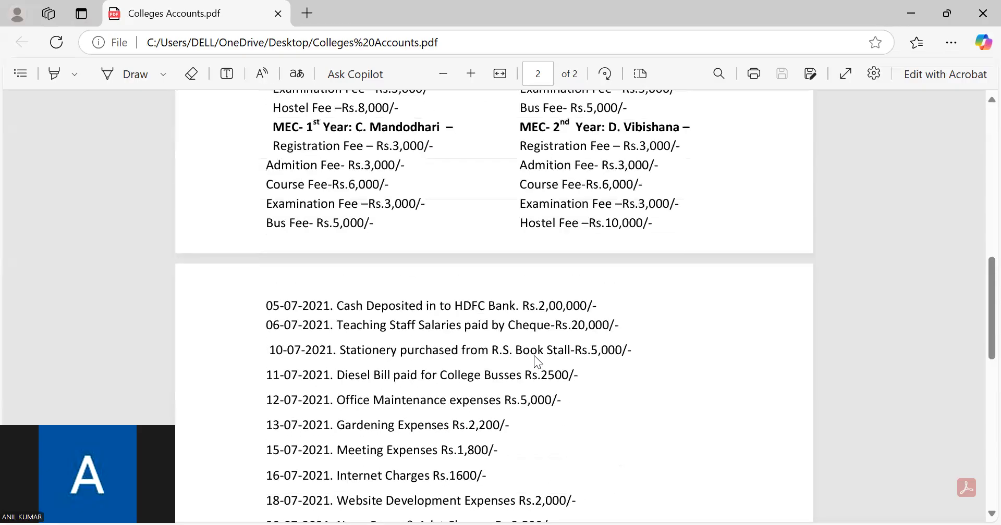